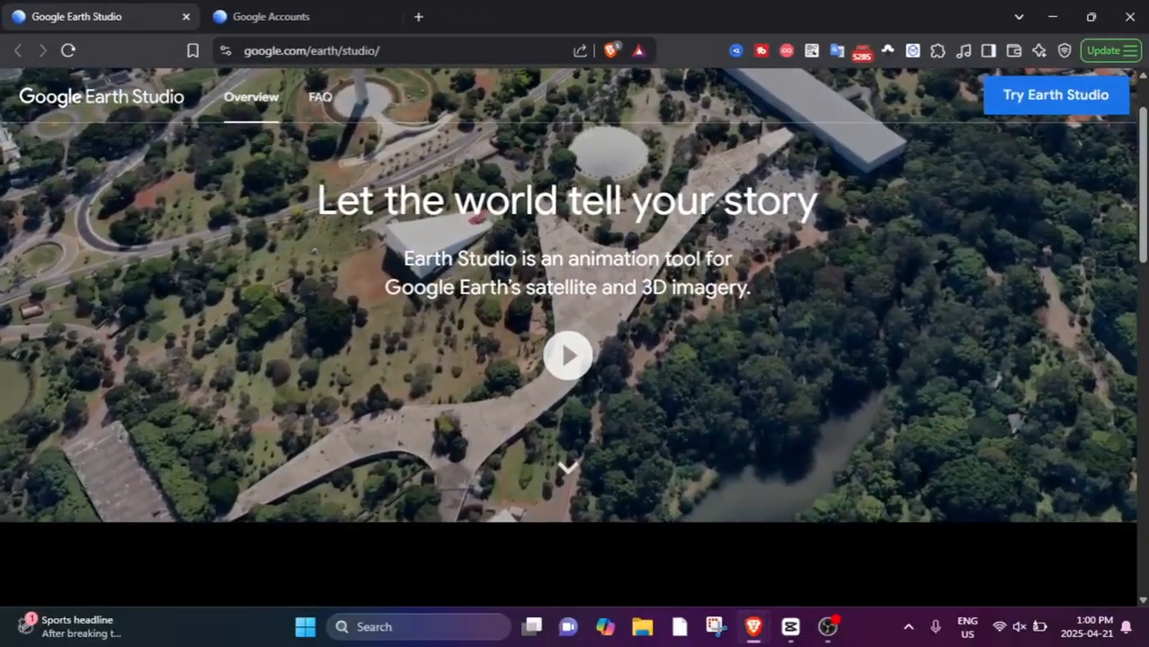
Open the Earth Studio sign-up form with the preselected Google account and look over its fields.
left_click(1049, 100)
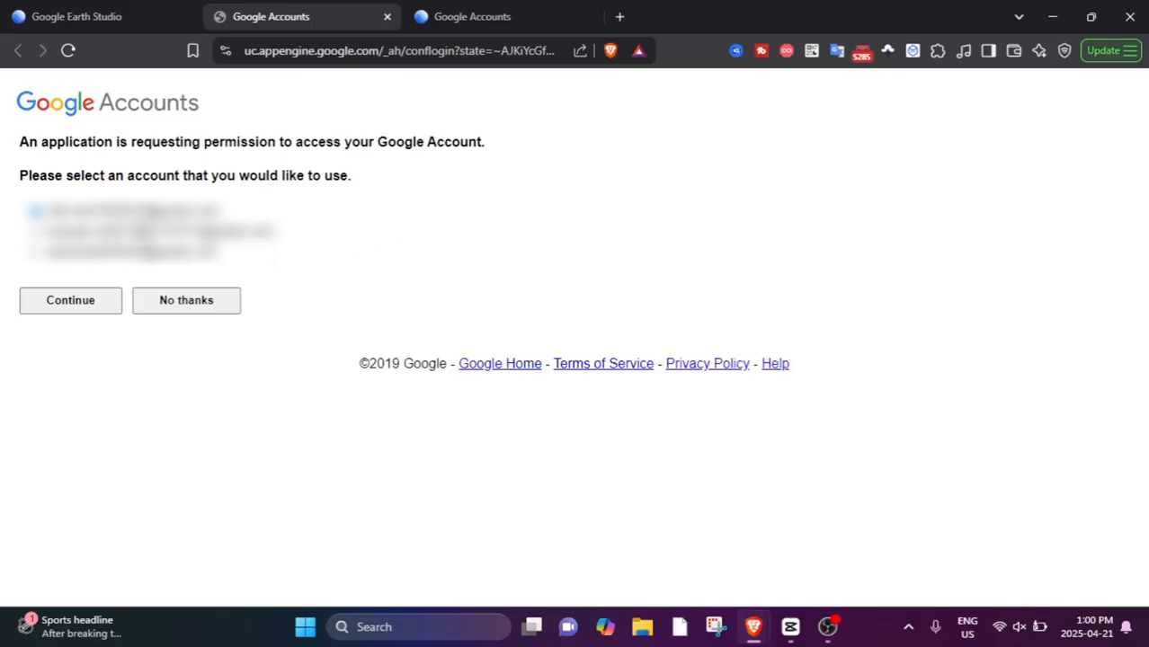
left_click(79, 302)
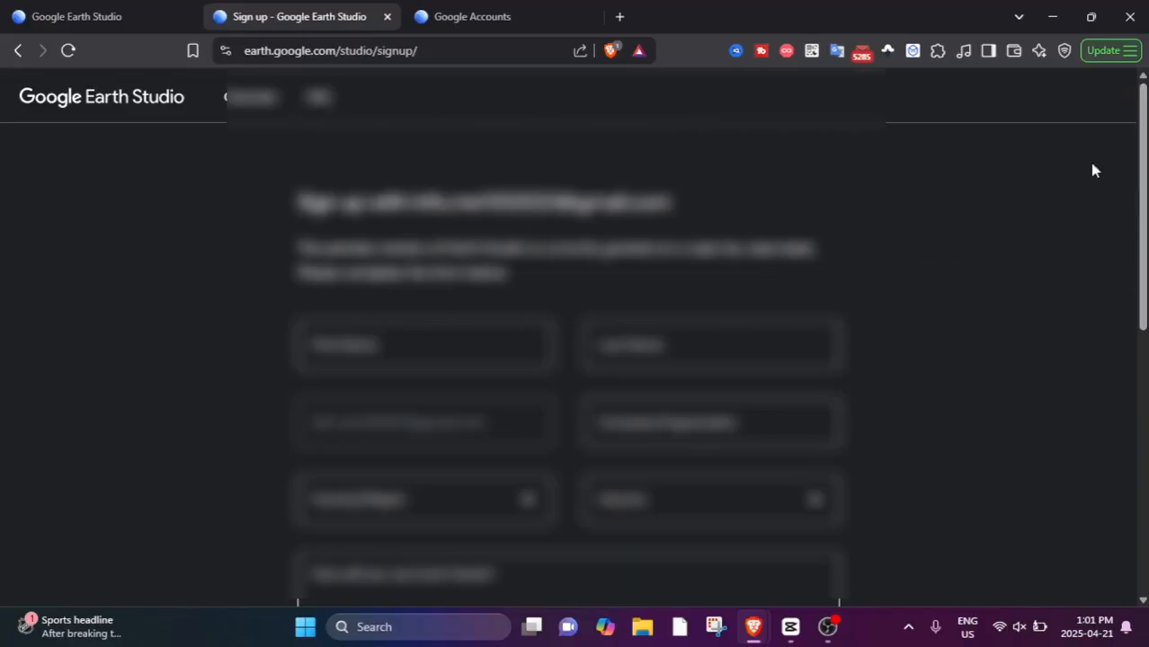
scroll(1146, 186, "down", 3)
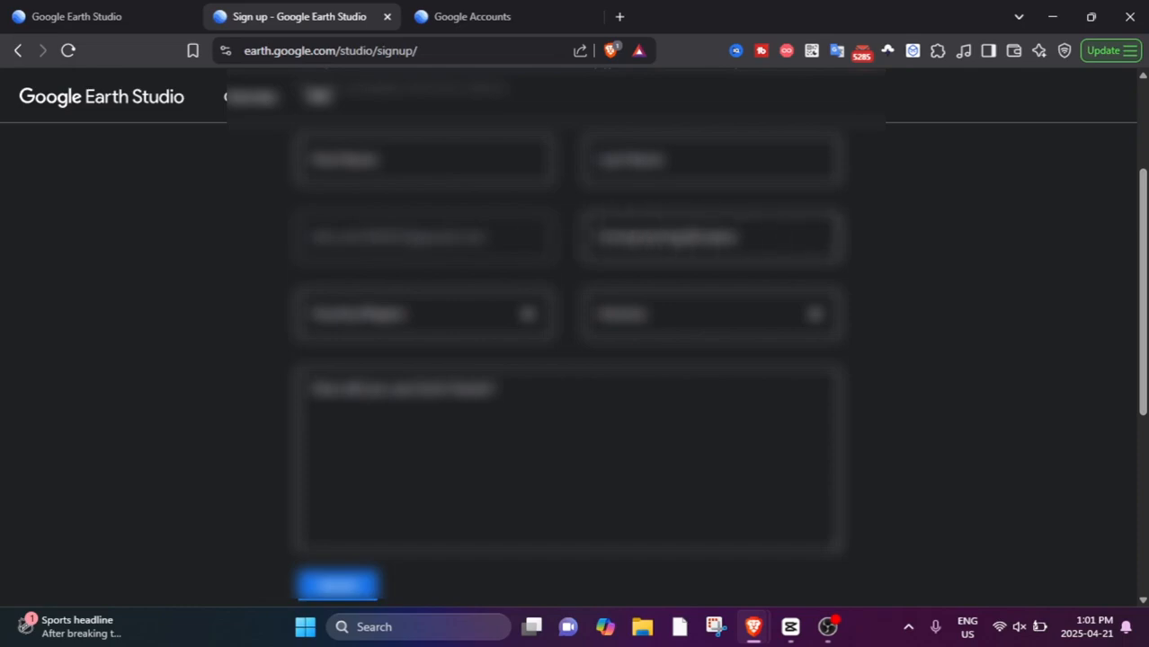
scroll(724, 281, "up", 1)
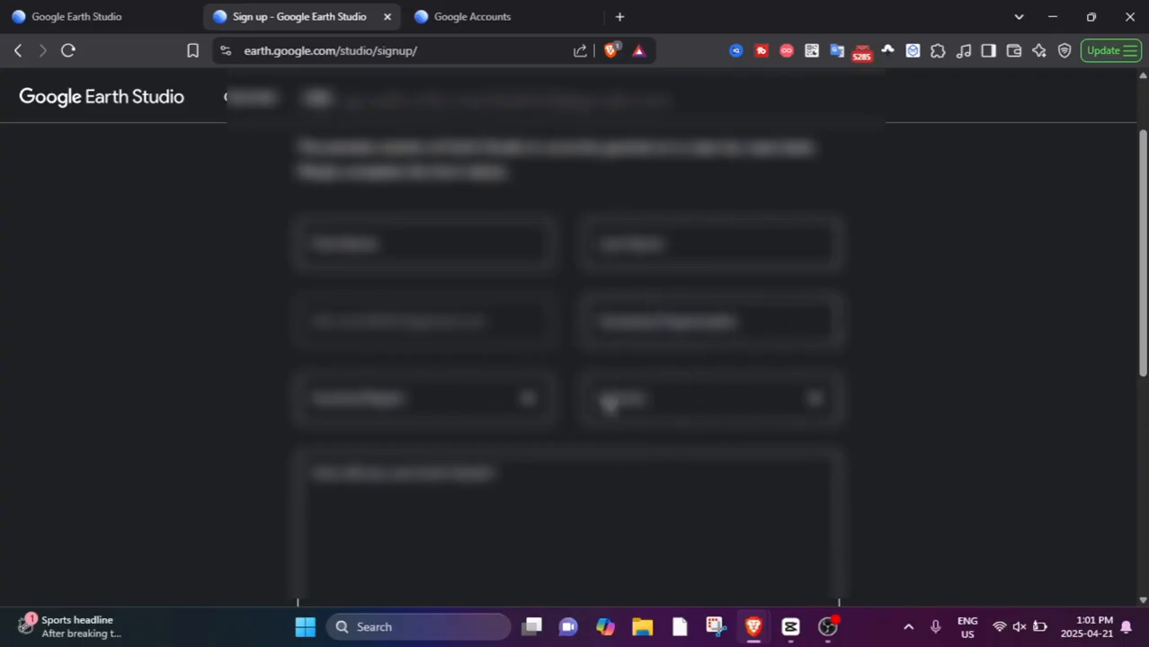
scroll(700, 271, "down", 1)
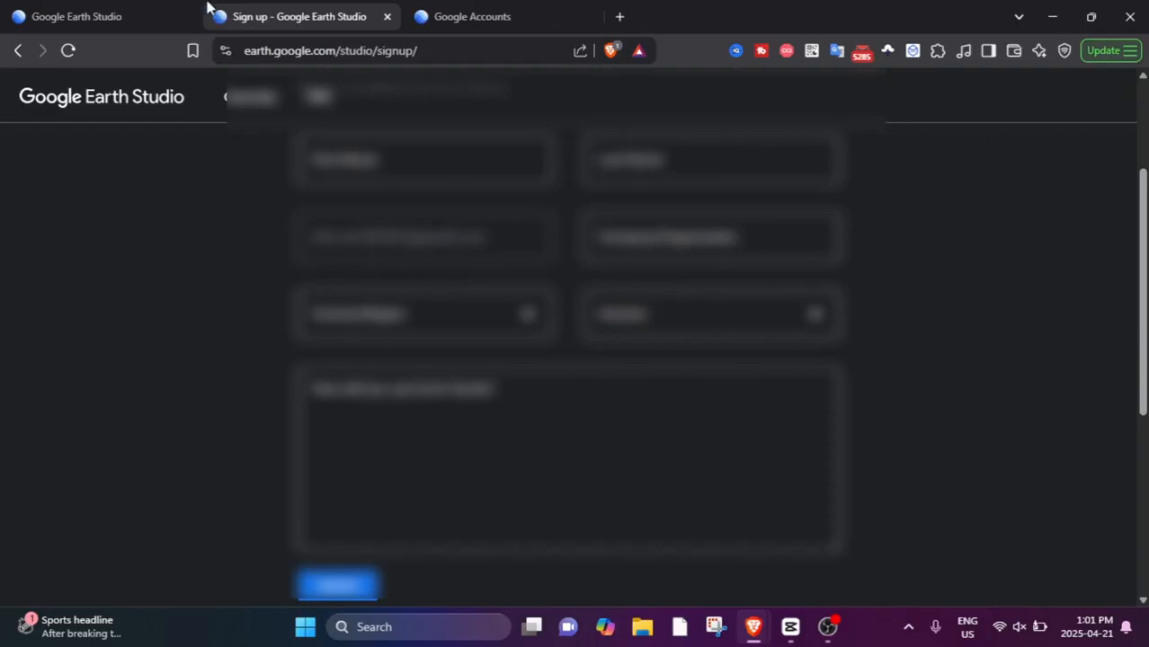
Return to the Earth Studio overview page and try to launch Earth Studio again.
left_click(126, 11)
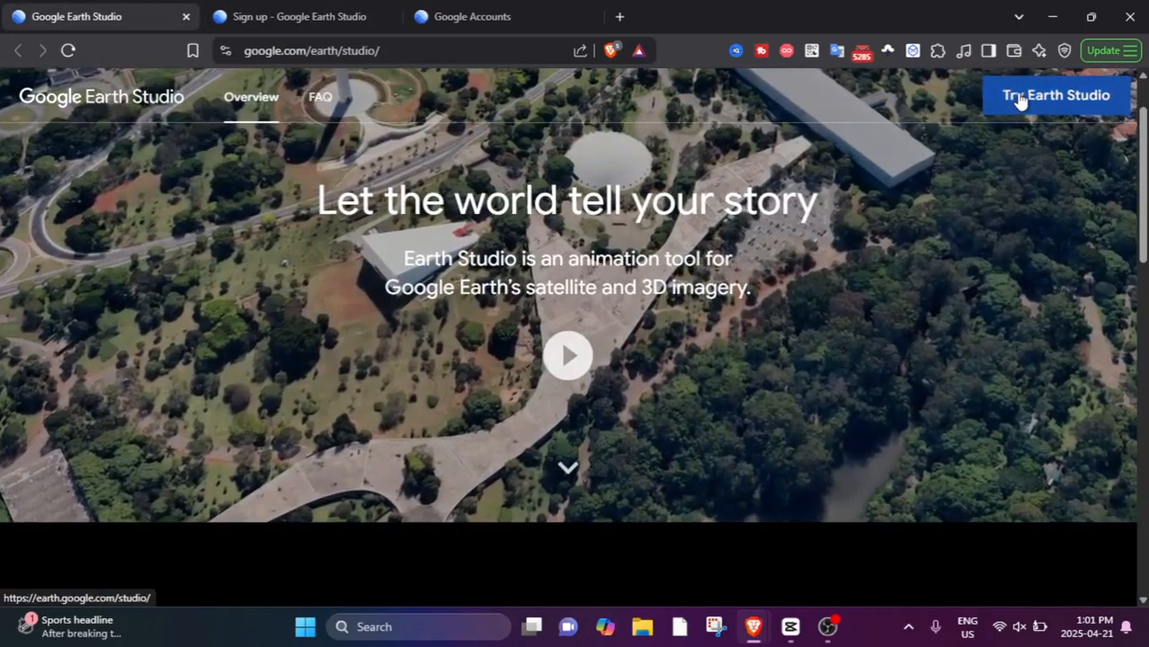
left_click(1021, 97)
scroll(517, 394, "up", 2)
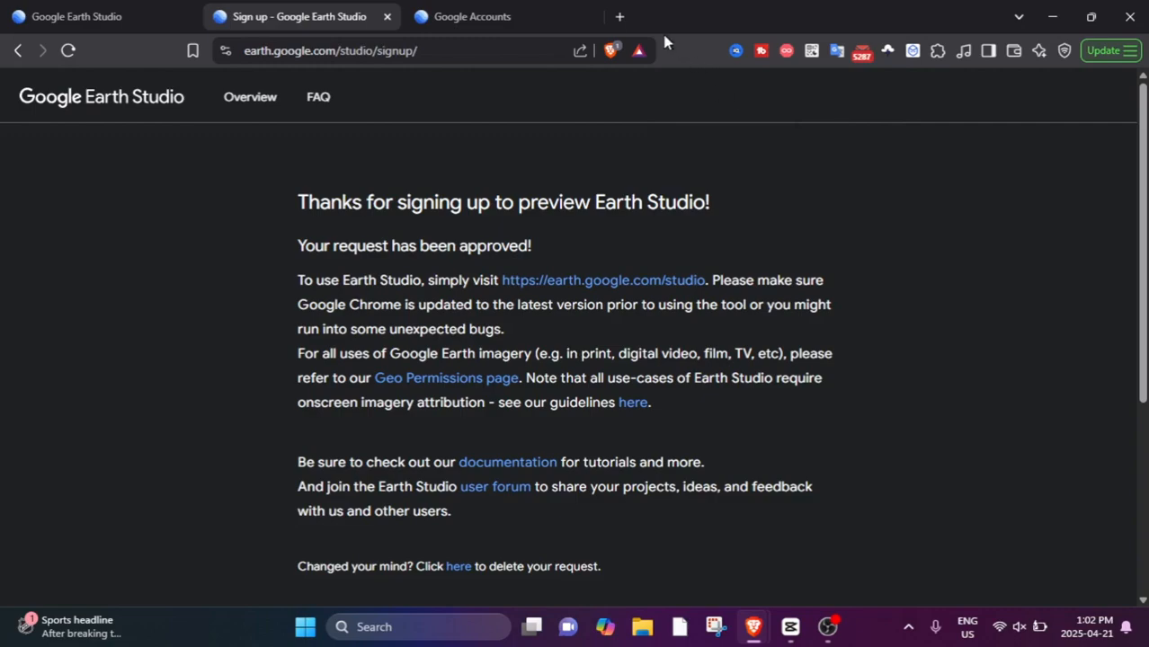
Open the Gmail inbox in a new tab and read the "Welcome to Google Earth Studio!" email.
left_click(619, 17)
type("mail.google.com/mail/u/0/#inbox")
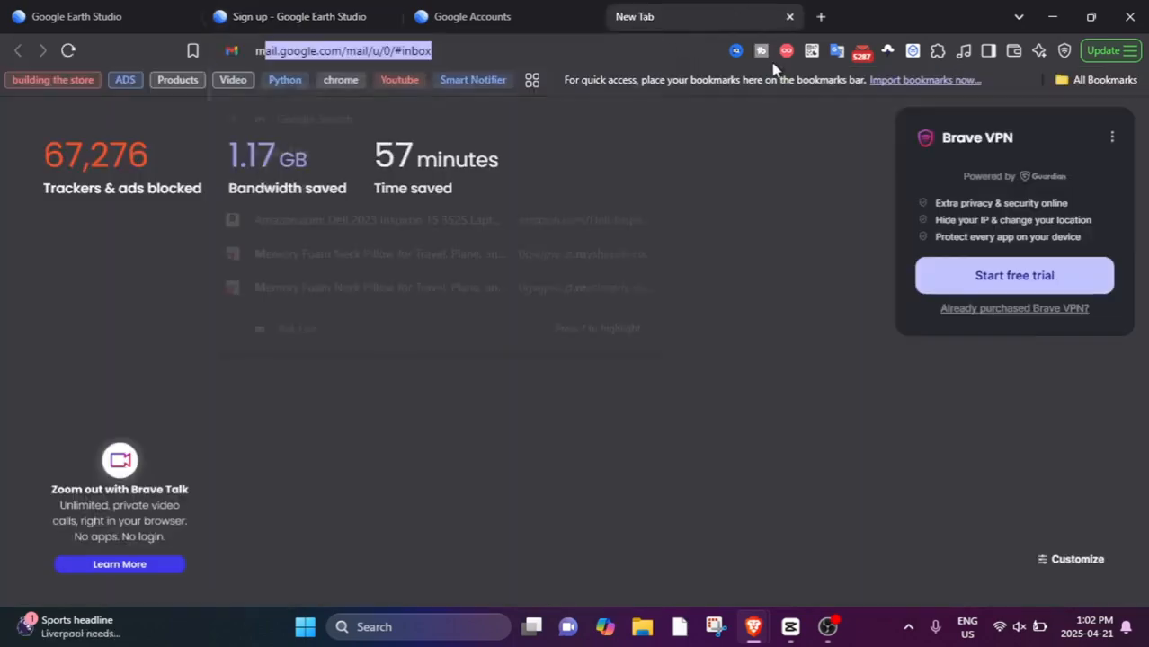
key("Return")
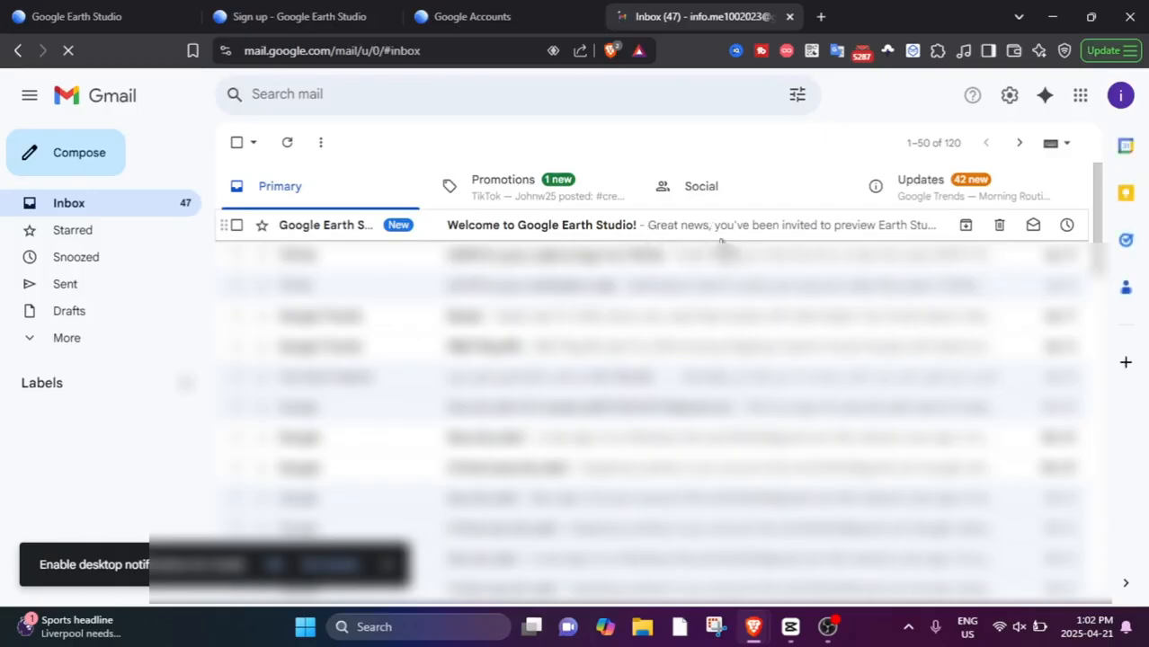
left_click(423, 233)
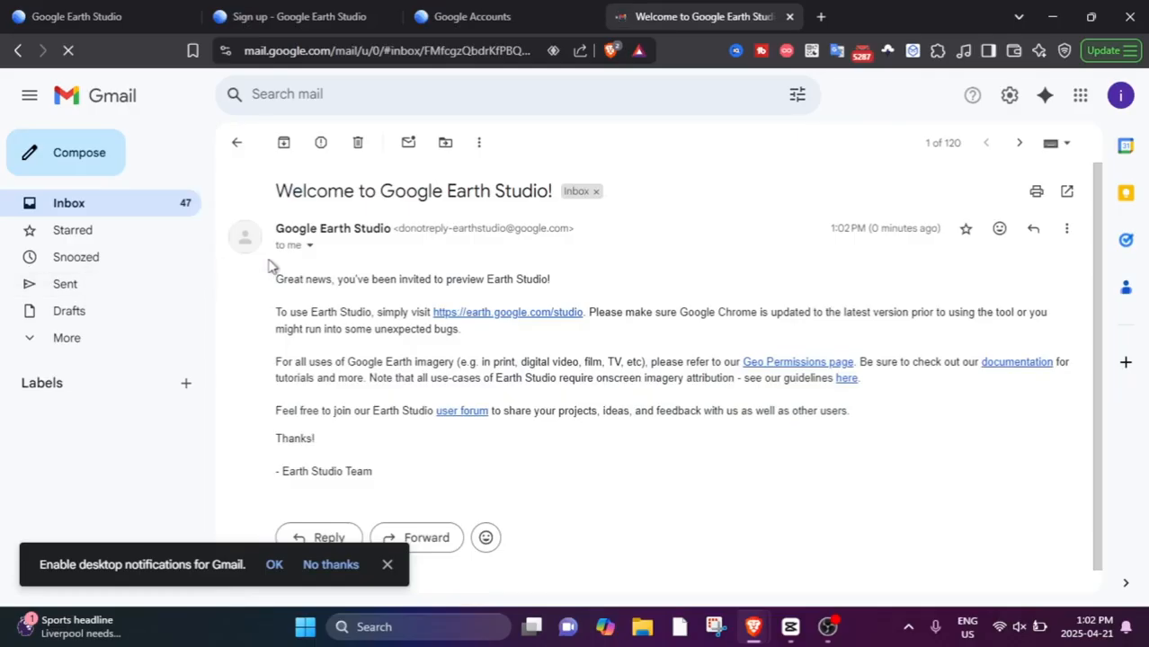
left_click_drag(277, 275, 781, 521)
left_click(777, 419)
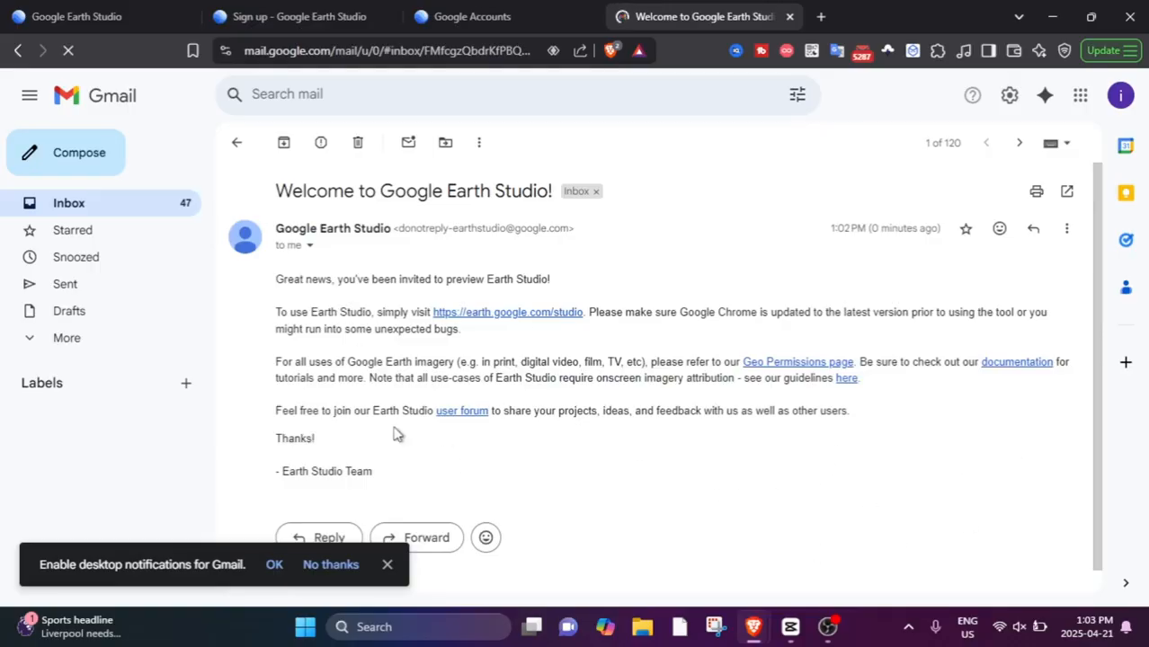
Open the Earth Studio link from the email and accept the preview terms and conditions.
left_click(486, 314)
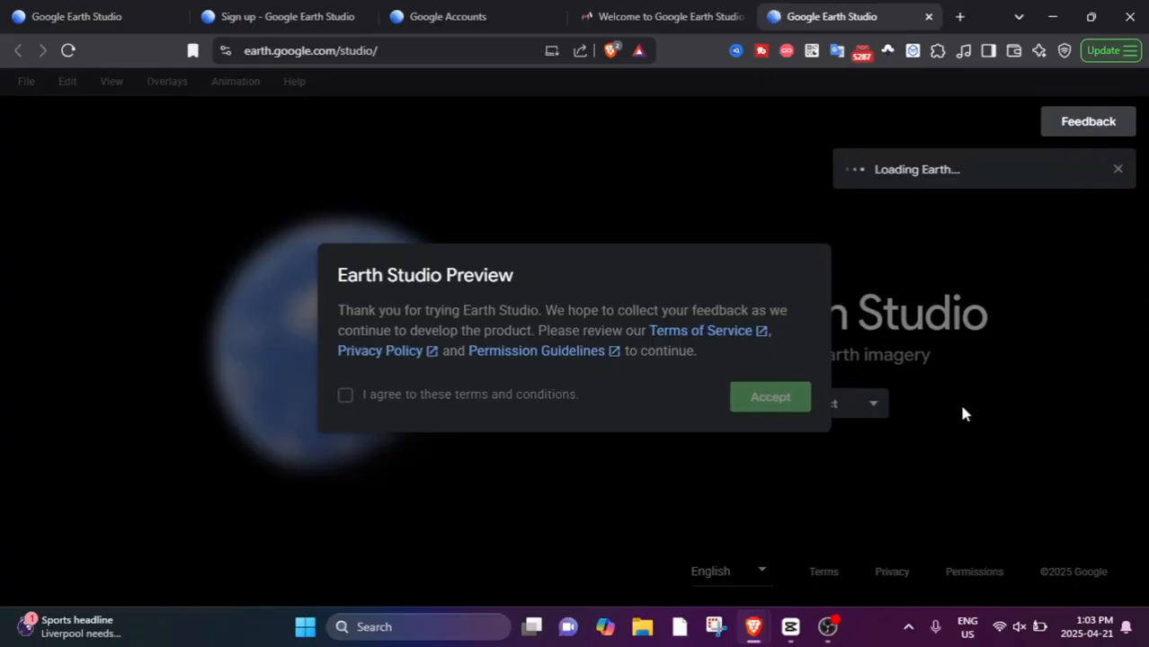
left_click(346, 395)
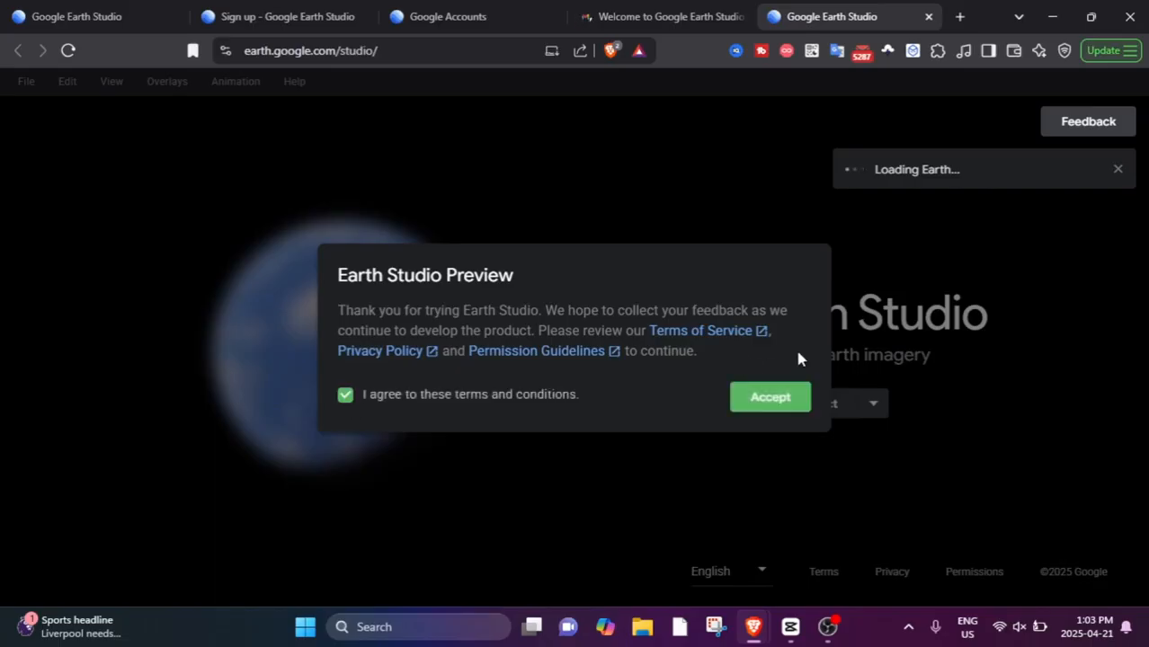
left_click(786, 402)
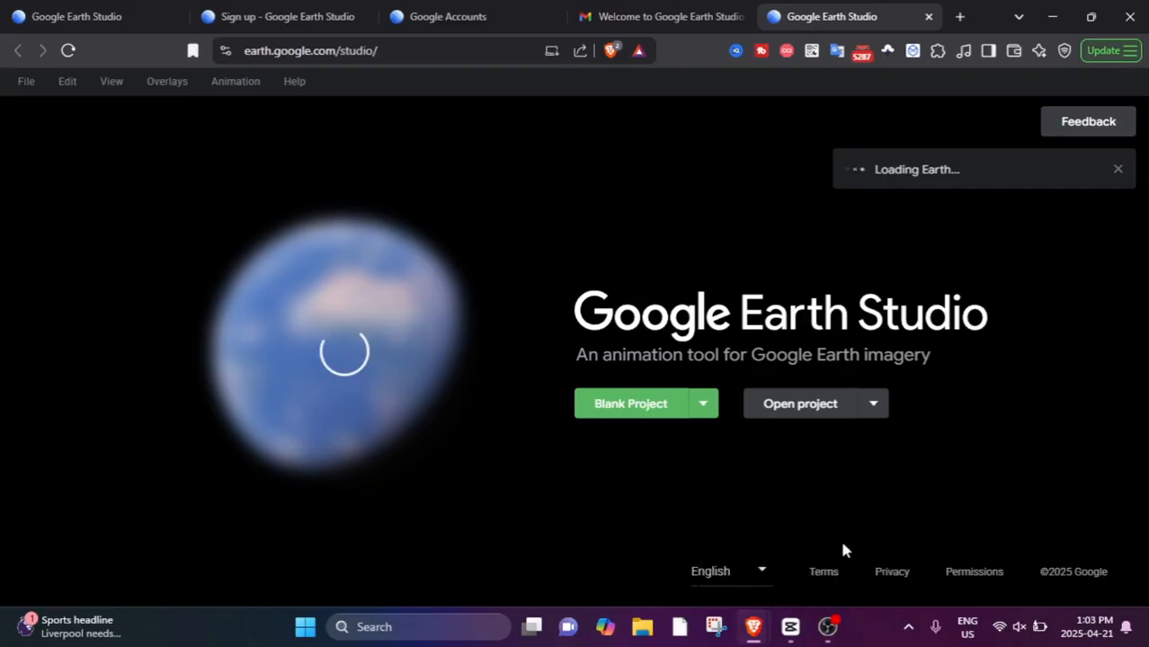
Create a blank project named Testing1 with a frame rate of 60 FPS.
left_click(630, 402)
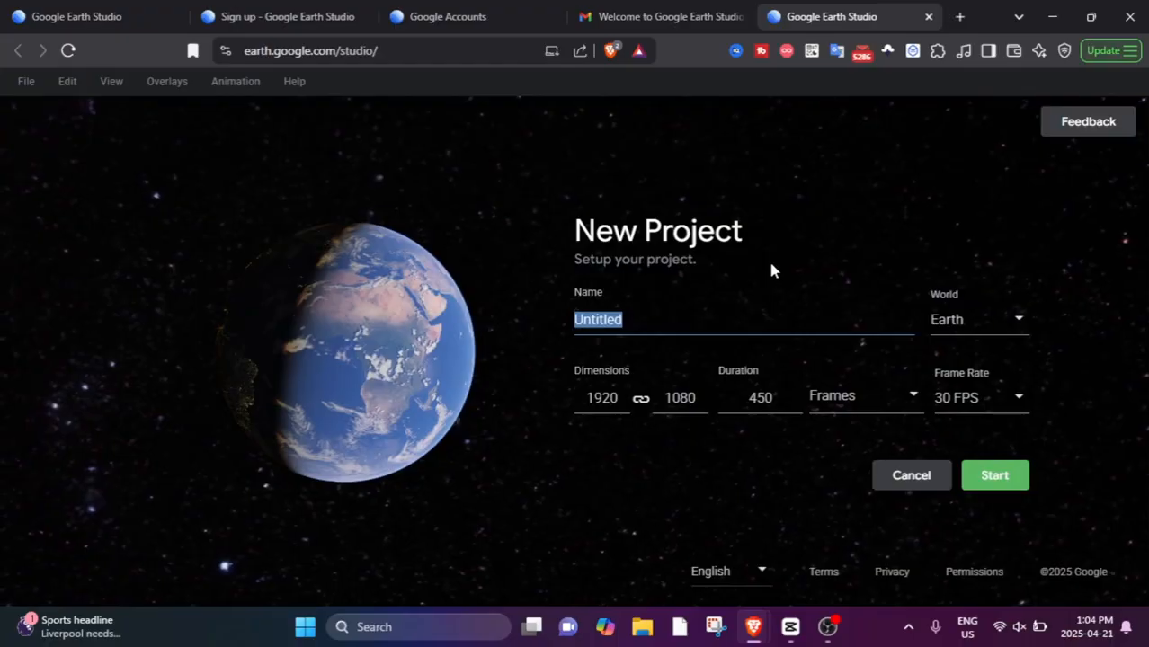
type("Te")
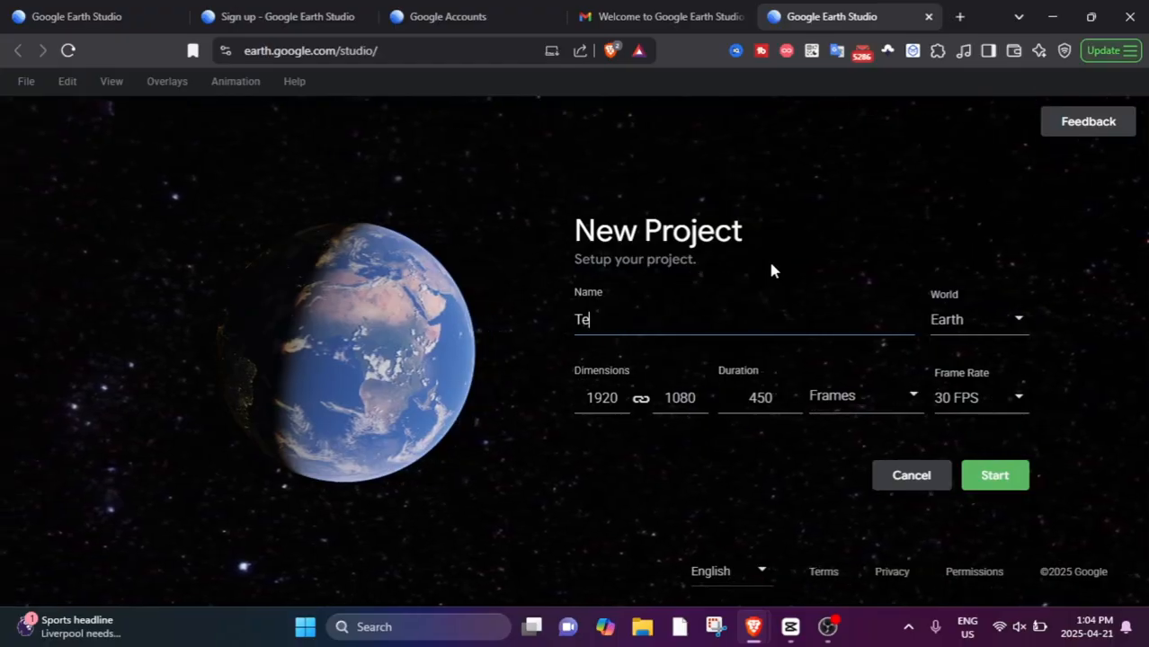
type("sting1")
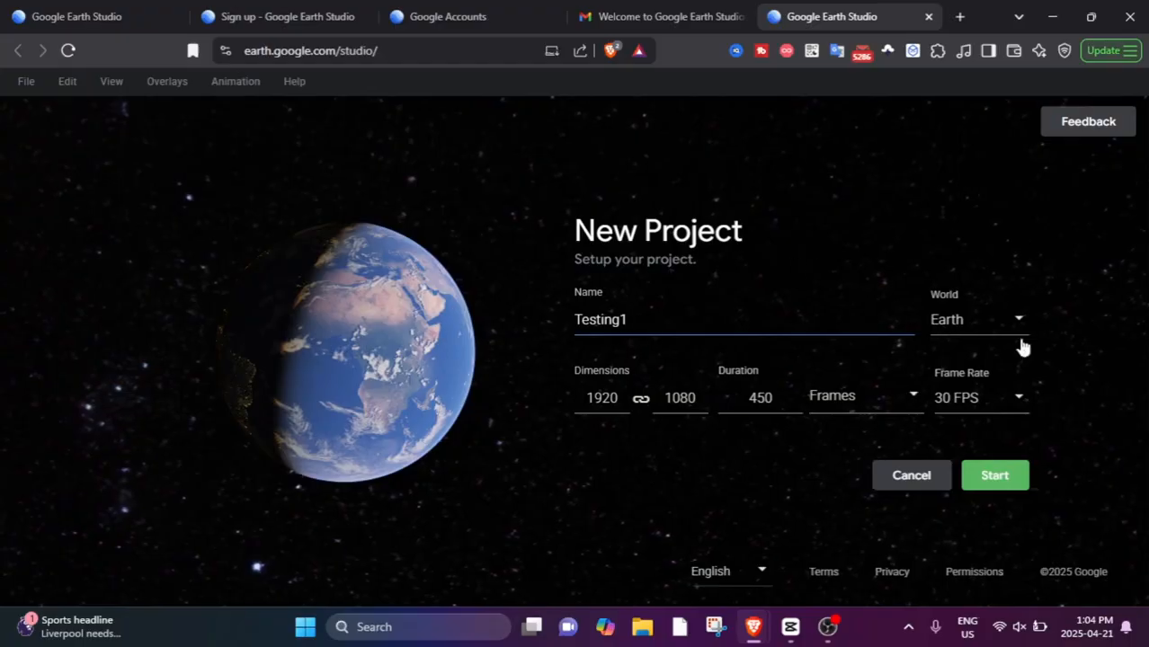
left_click(1018, 398)
left_click(963, 577)
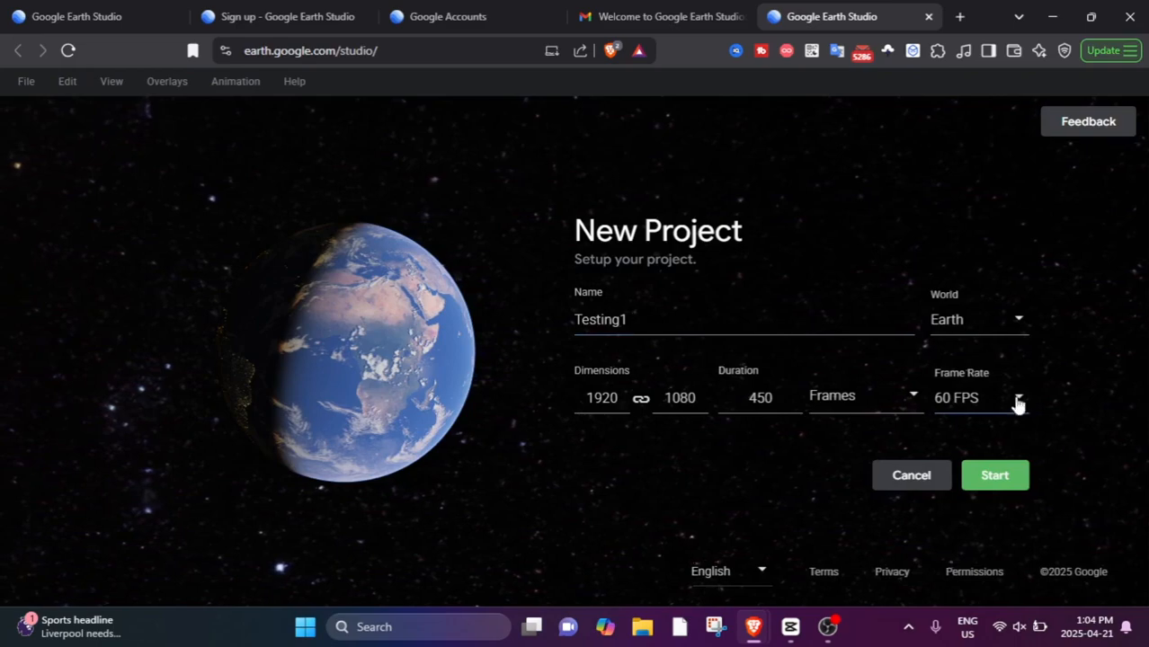
Check the duration unit and world options, keep Frames and Earth, and start the project.
left_click(833, 387)
left_click(903, 401)
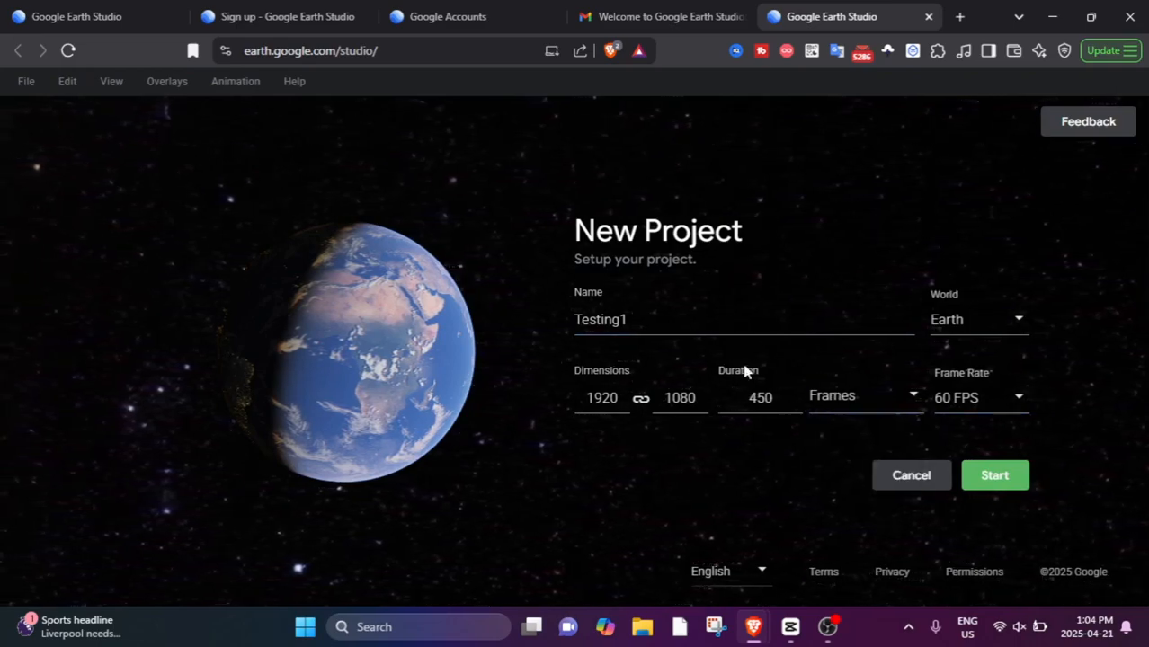
left_click(963, 325)
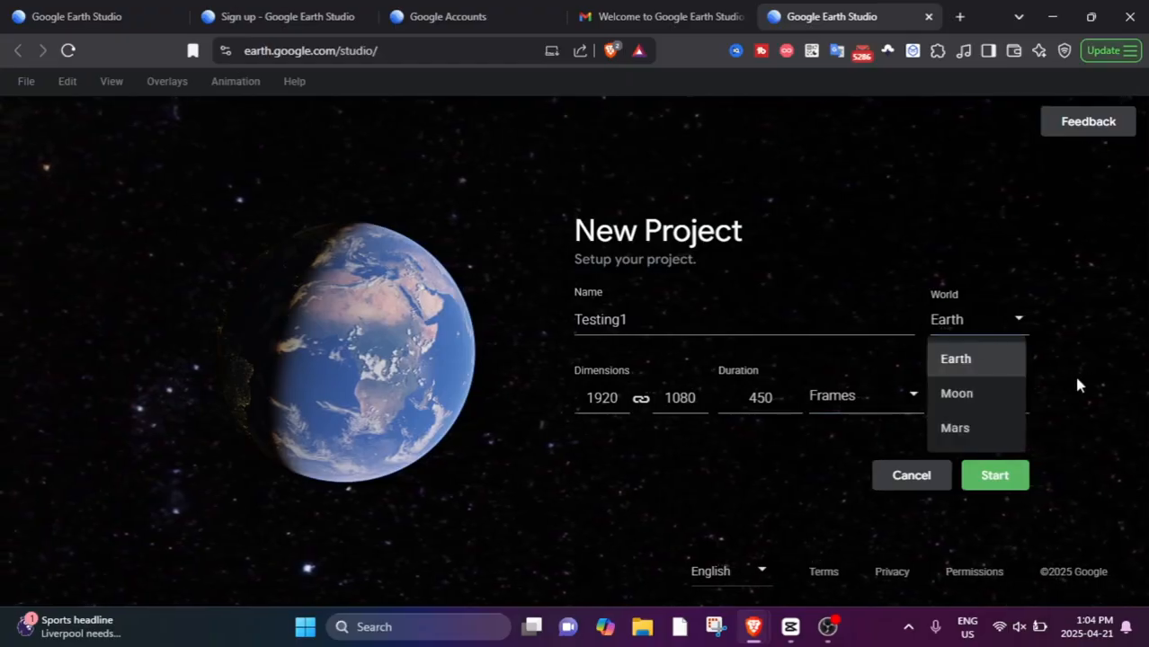
left_click(1014, 326)
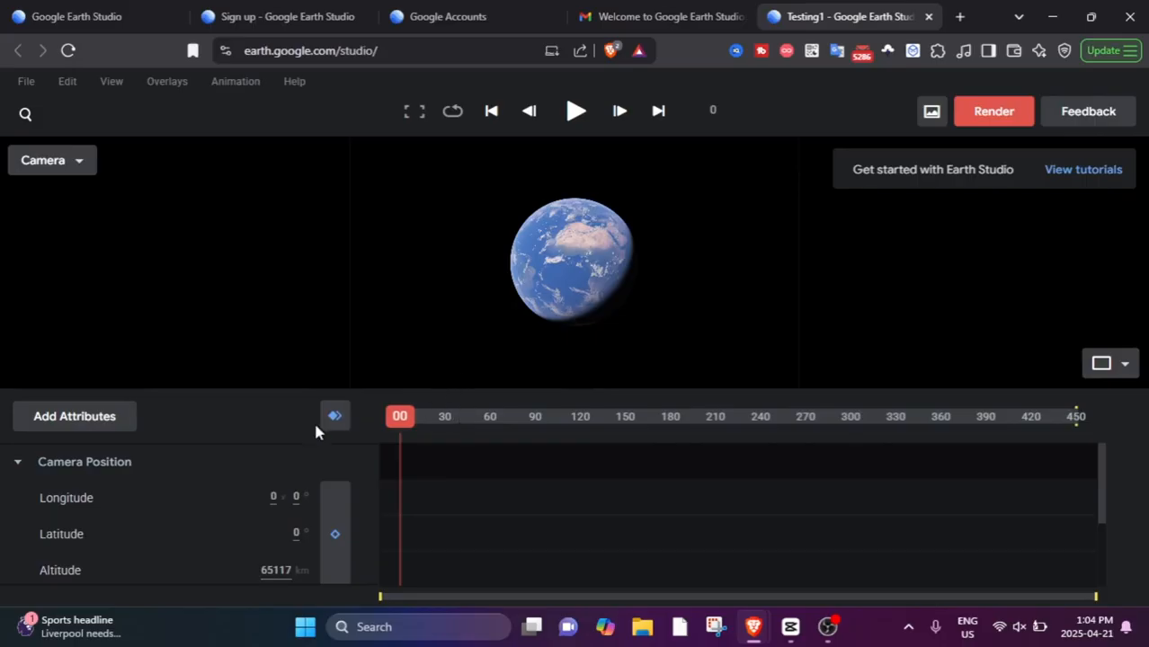
Animate a camera zoom from the whole globe at frame 0 to the Sahara at 772 km altitude at frame 67, keyframing both.
left_click(396, 416)
left_click_drag(554, 304, 478, 446)
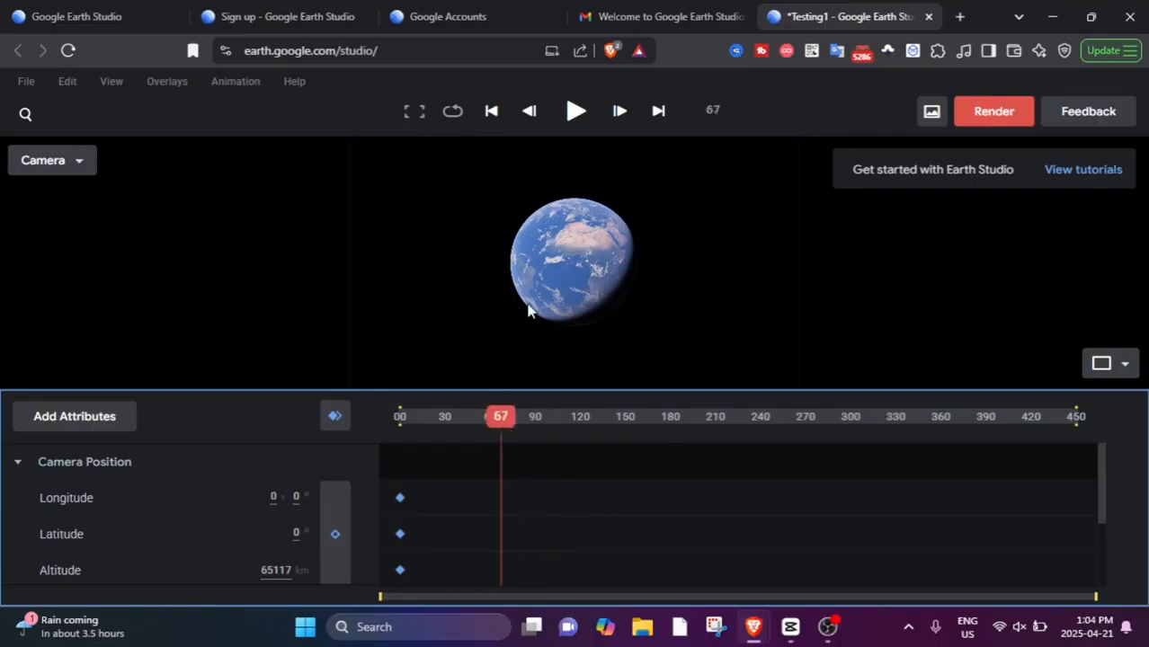
scroll(580, 239, "up", 2)
scroll(584, 238, "up", 5)
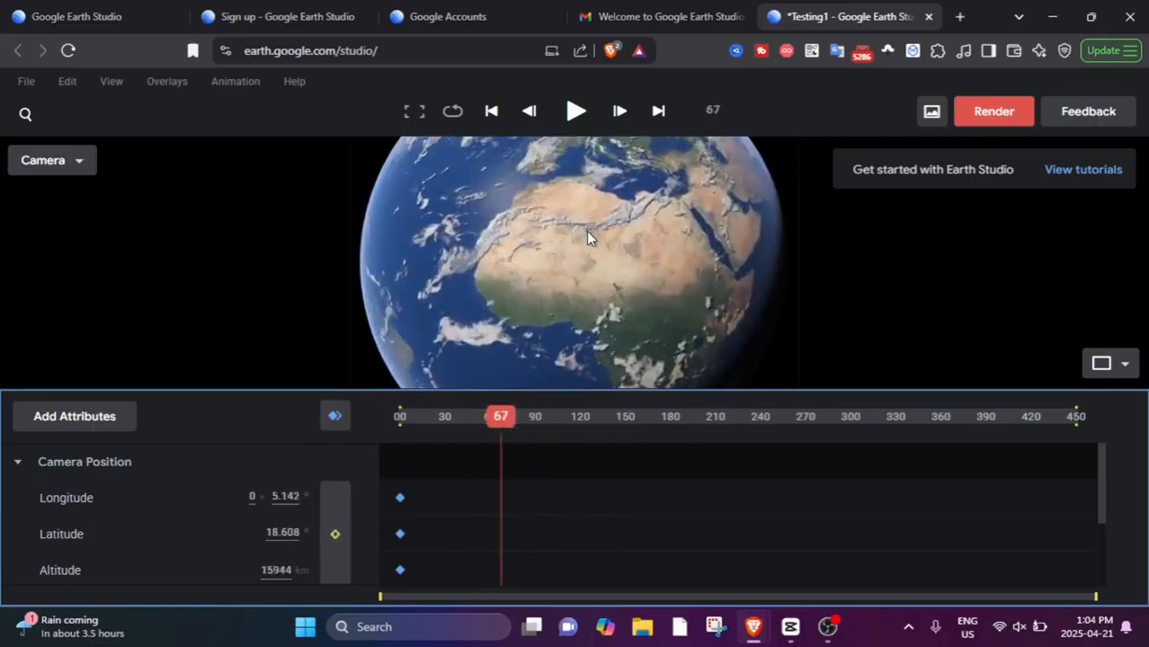
scroll(585, 212, "up", 5)
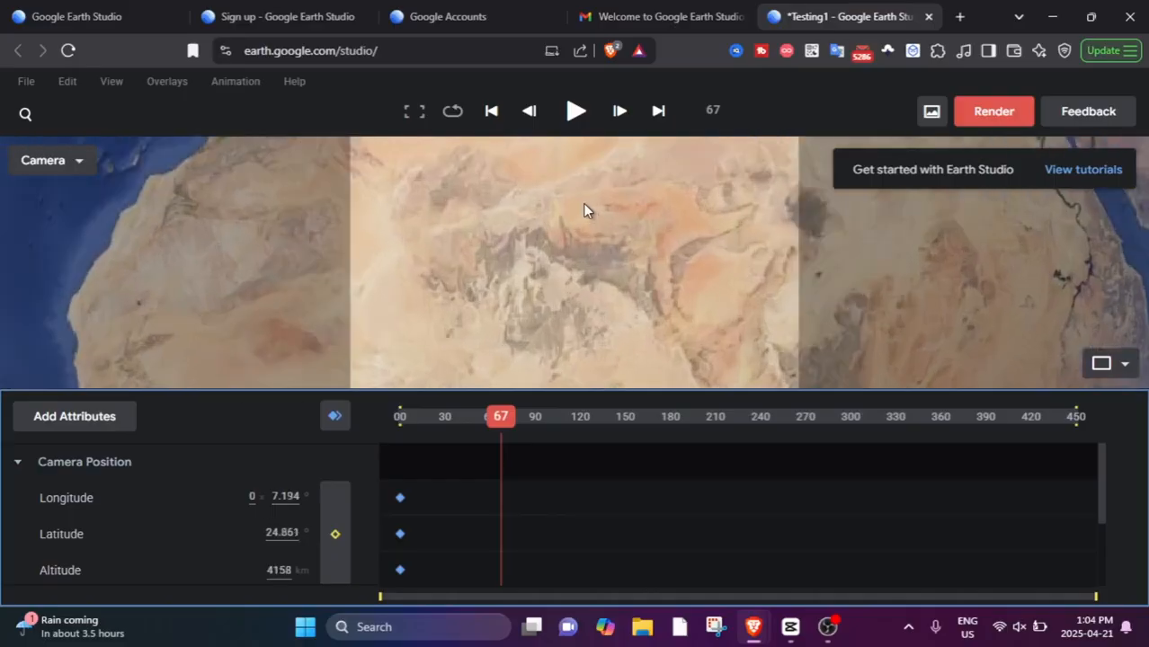
scroll(584, 213, "up", 5)
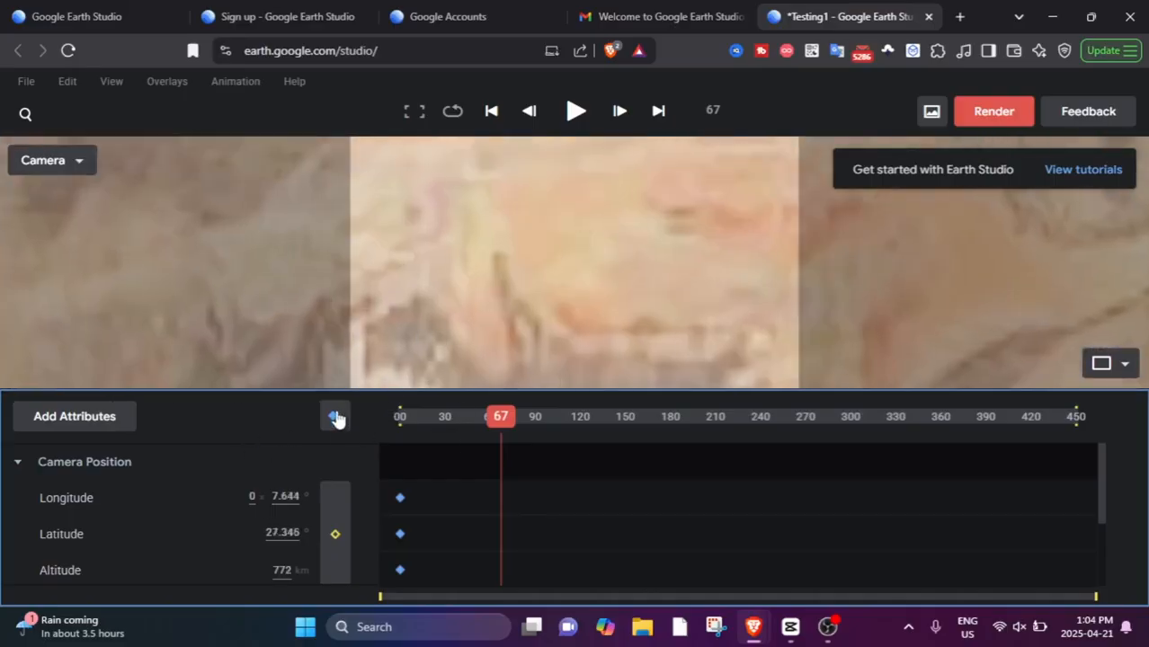
left_click(334, 416)
Play the zoom animation from the first frame to preview it.
left_click_drag(467, 428, 330, 428)
left_click(575, 111)
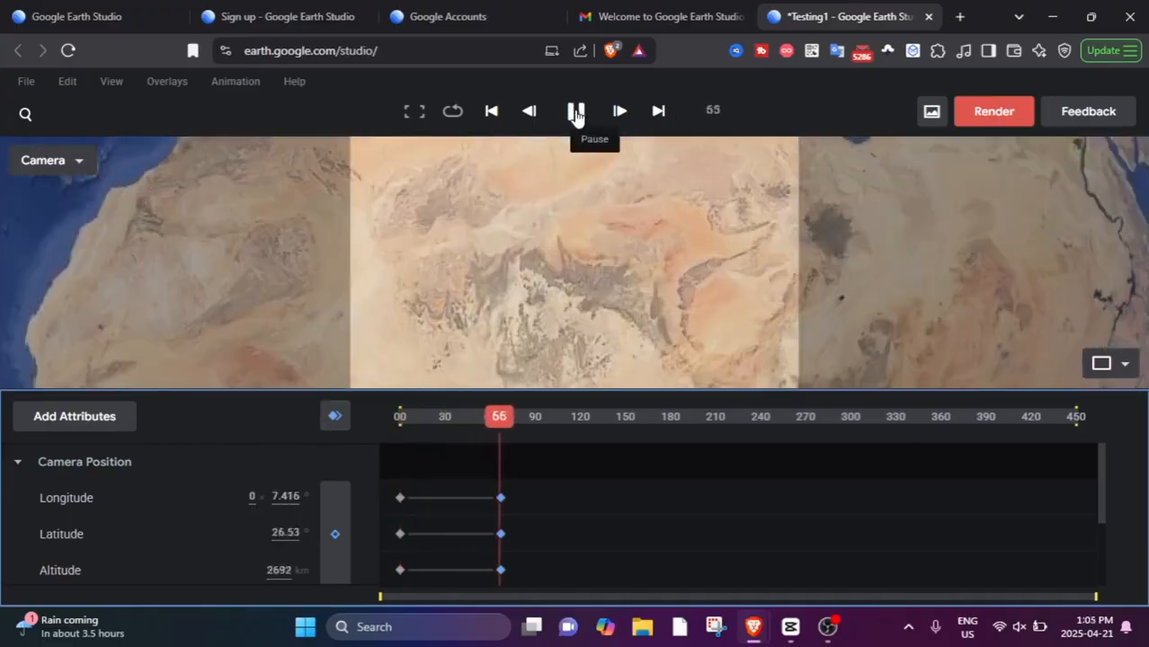
left_click(576, 112)
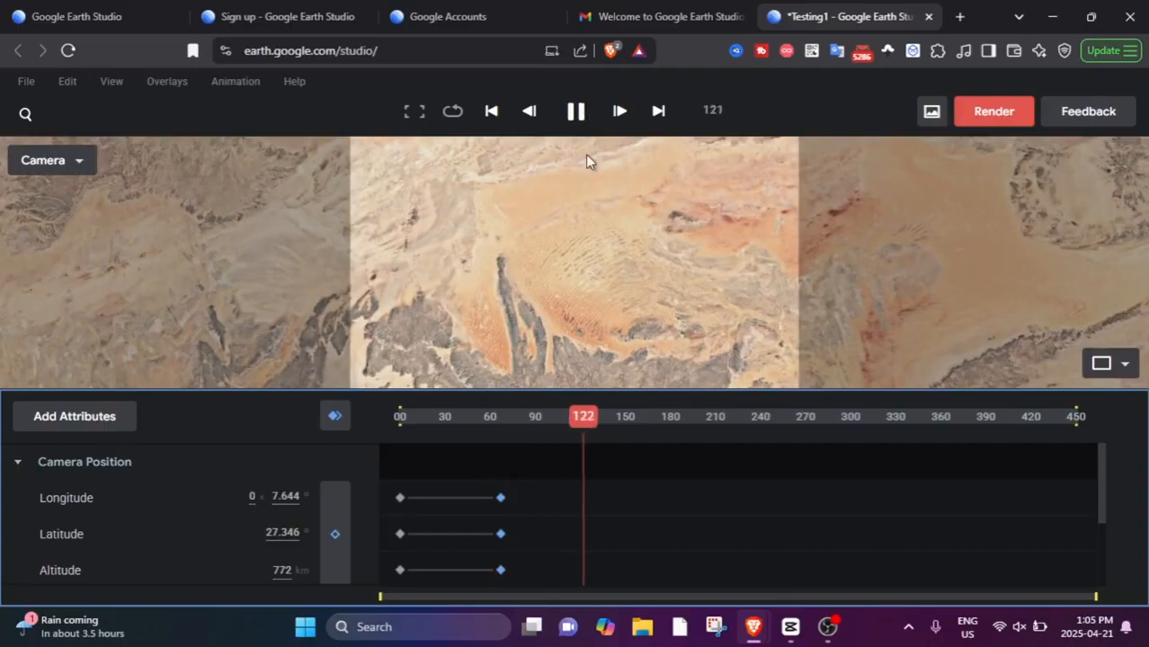
Pull the camera back to about 6946 km altitude over North Africa and switch to the two-view layout.
scroll(810, 307, "down", 8)
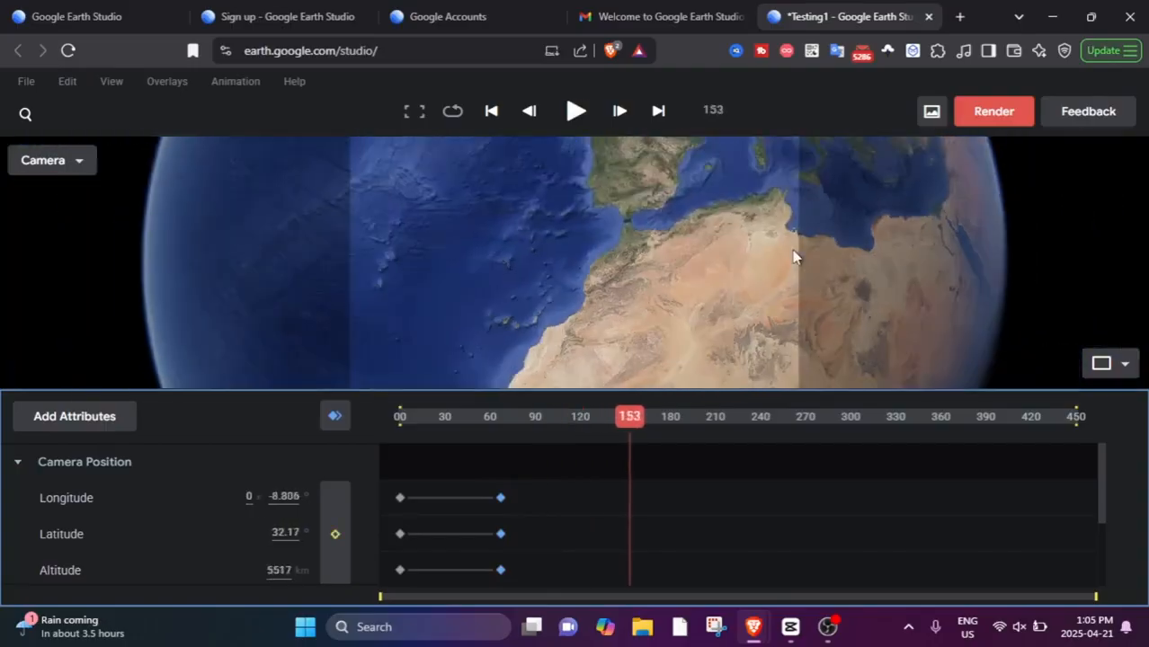
left_click(1100, 365)
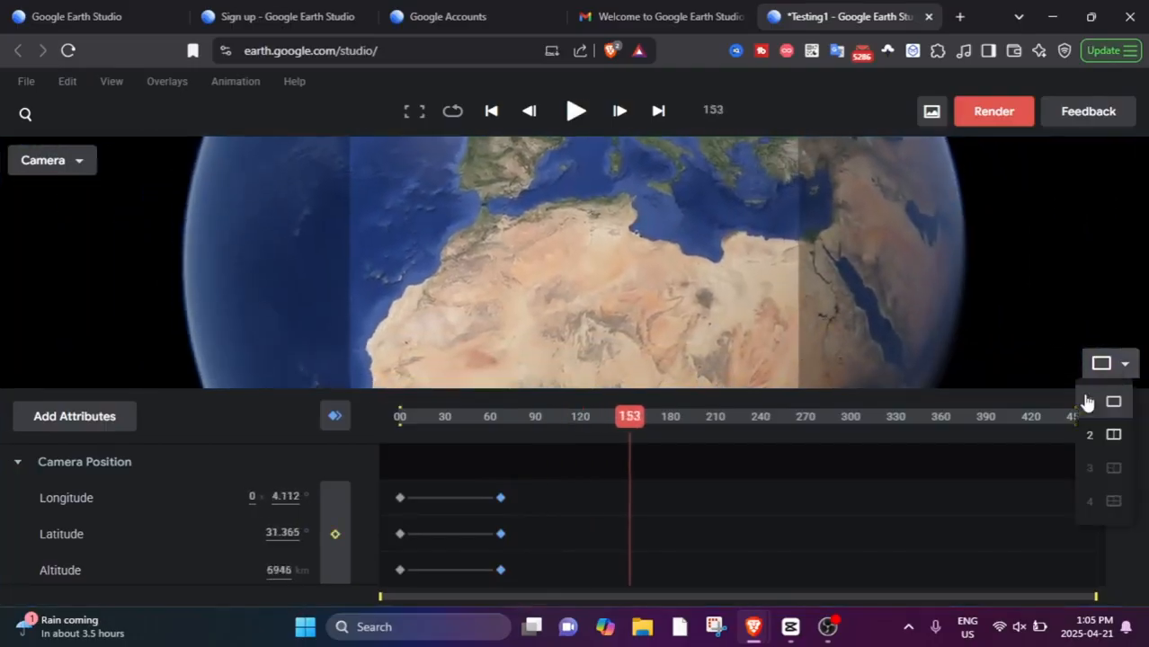
left_click(1112, 435)
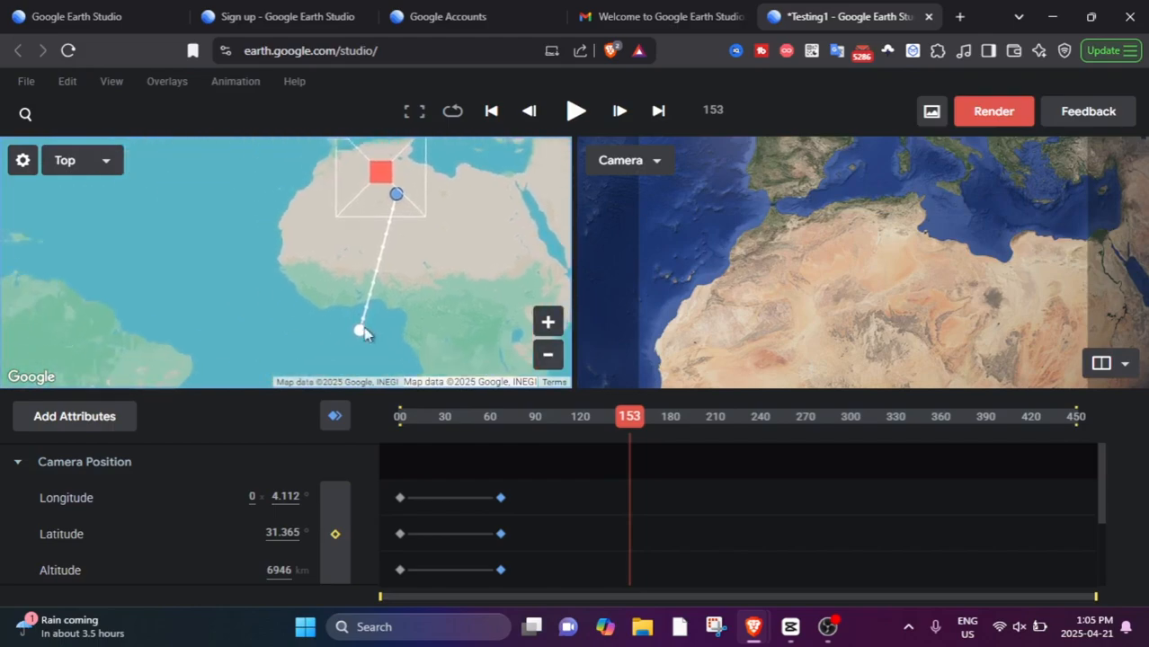
Reshape the camera path on the Top view map by moving its keyframe points around Africa and the Atlantic.
scroll(369, 294, "up", 5)
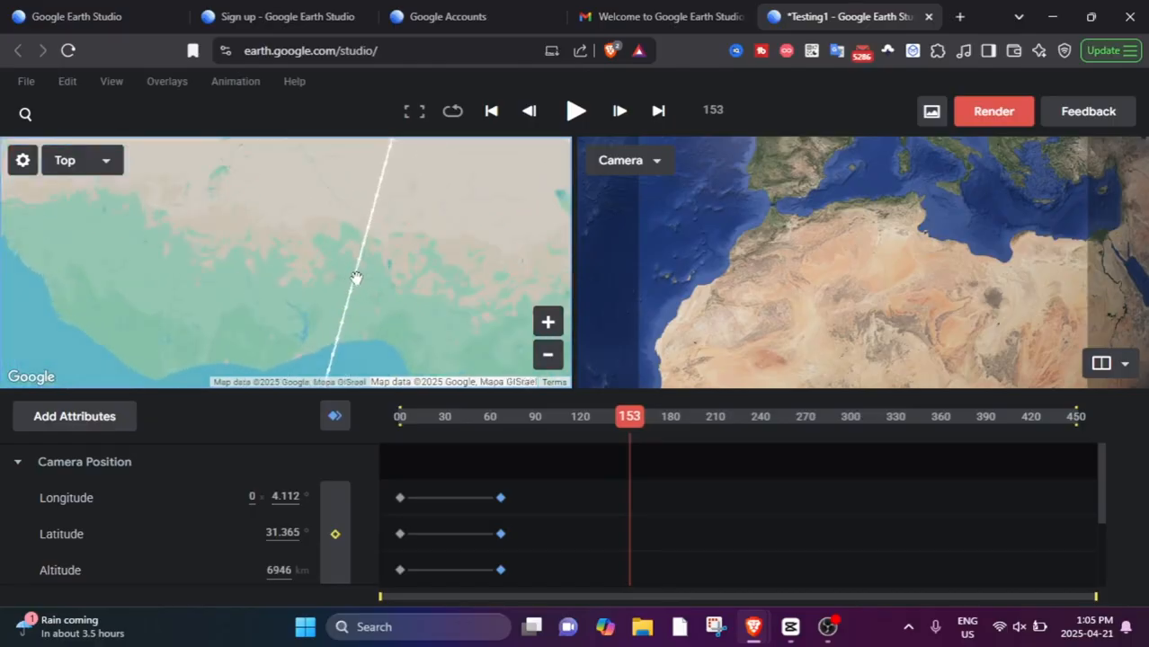
scroll(356, 278, "up", 5)
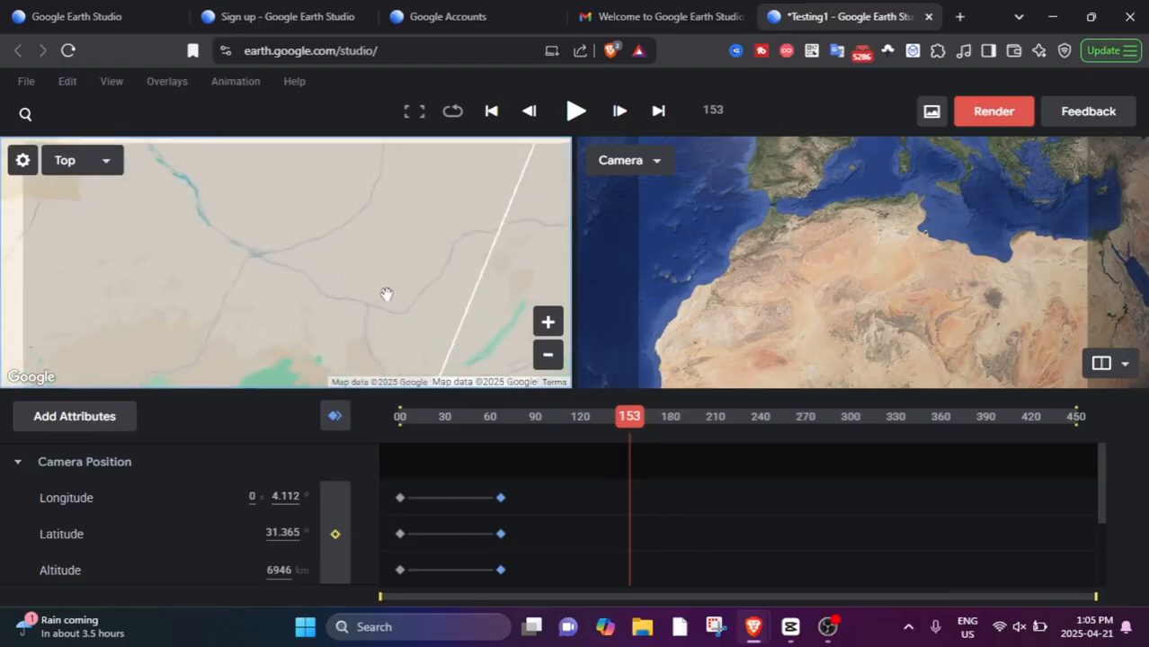
scroll(386, 294, "up", 2)
left_click_drag(441, 314, 379, 396)
scroll(403, 261, "down", 6)
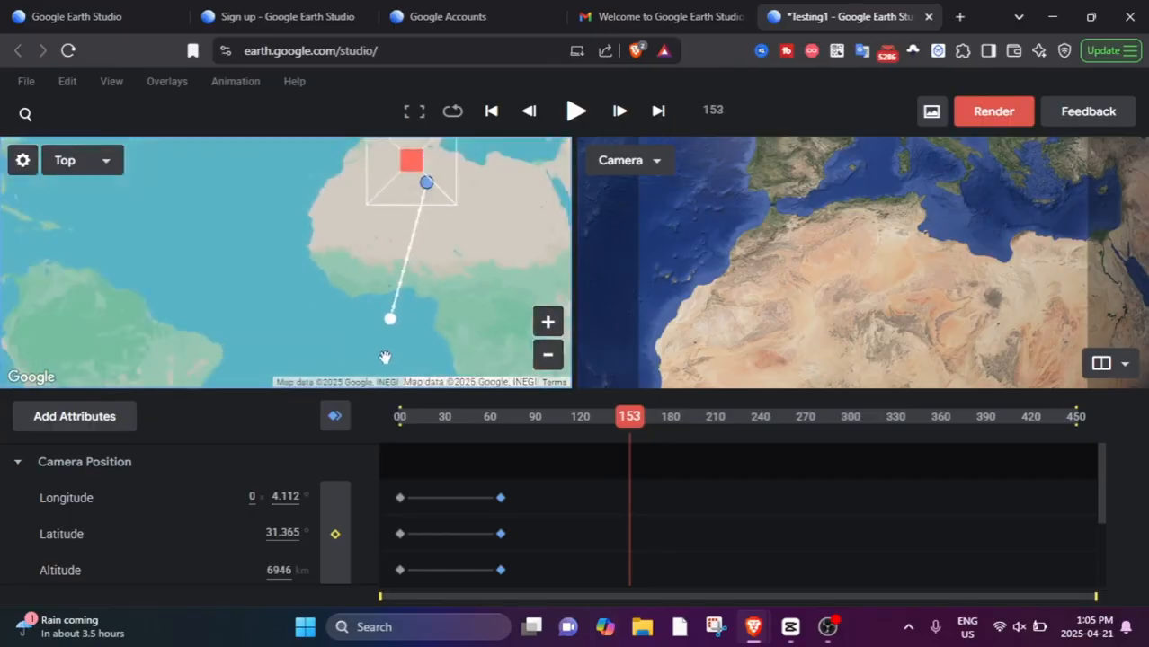
left_click_drag(395, 326, 374, 303)
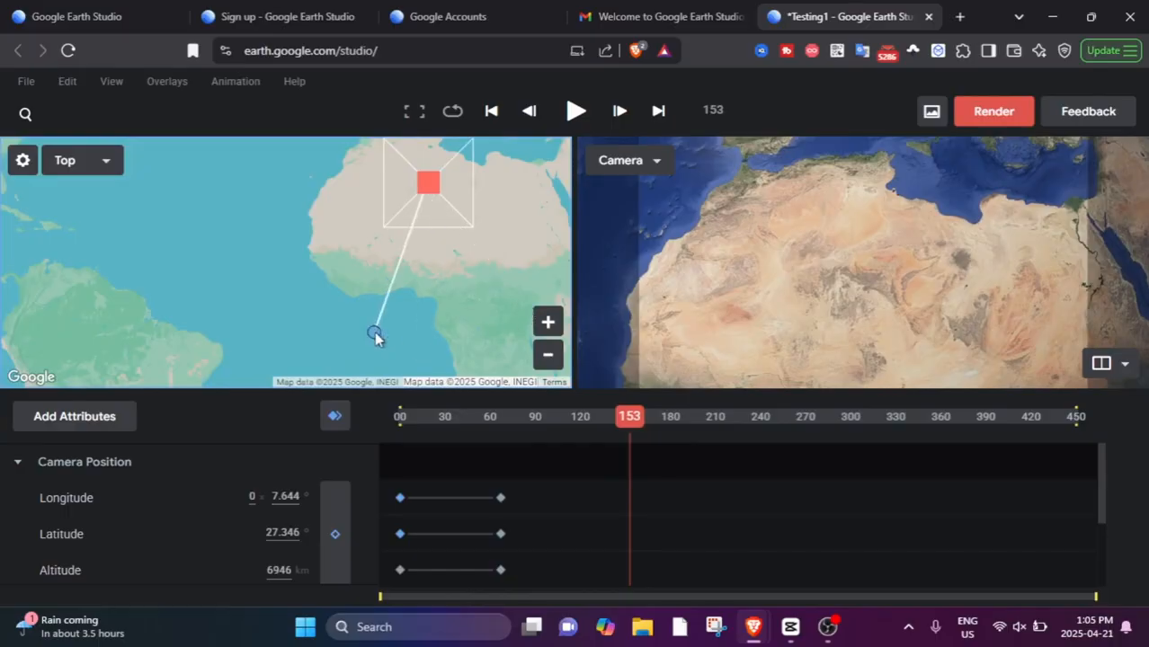
mouse_move(428, 192)
left_mouse_down()
mouse_move(431, 236)
mouse_move(442, 205)
mouse_move(373, 262)
mouse_move(454, 221)
mouse_move(426, 198)
left_mouse_up()
left_click_drag(301, 209, 241, 361)
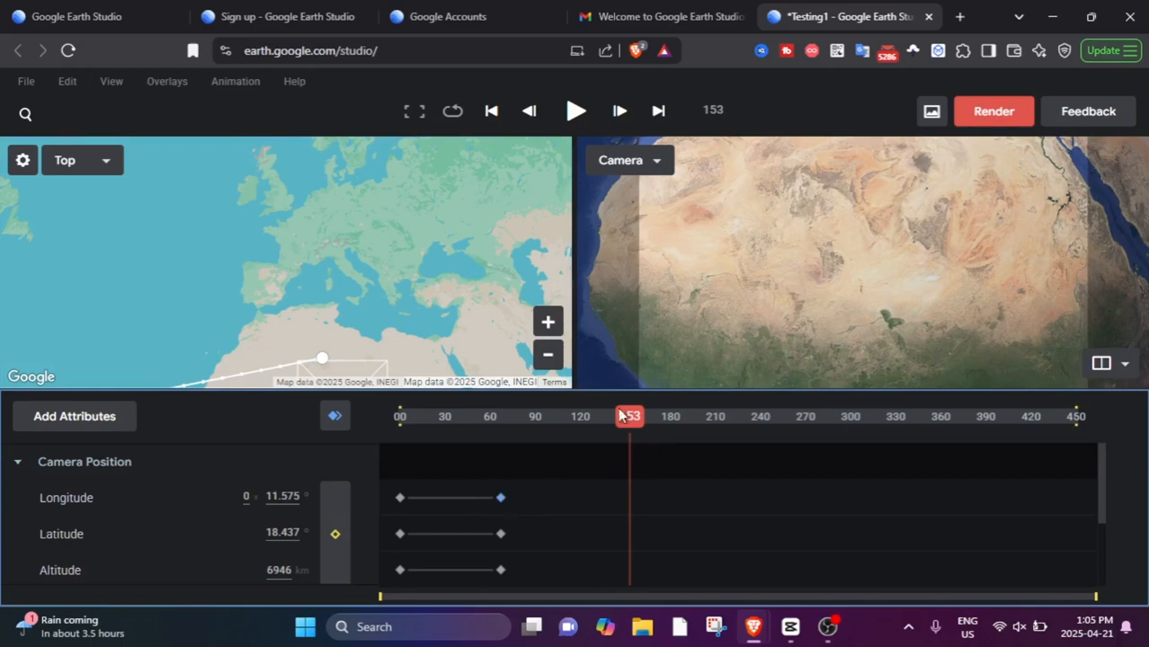
Scrub through the zoom animation from its beginning to frame 66 to review the camera movement.
left_click_drag(619, 415, 376, 441)
left_click_drag(559, 454, 516, 426)
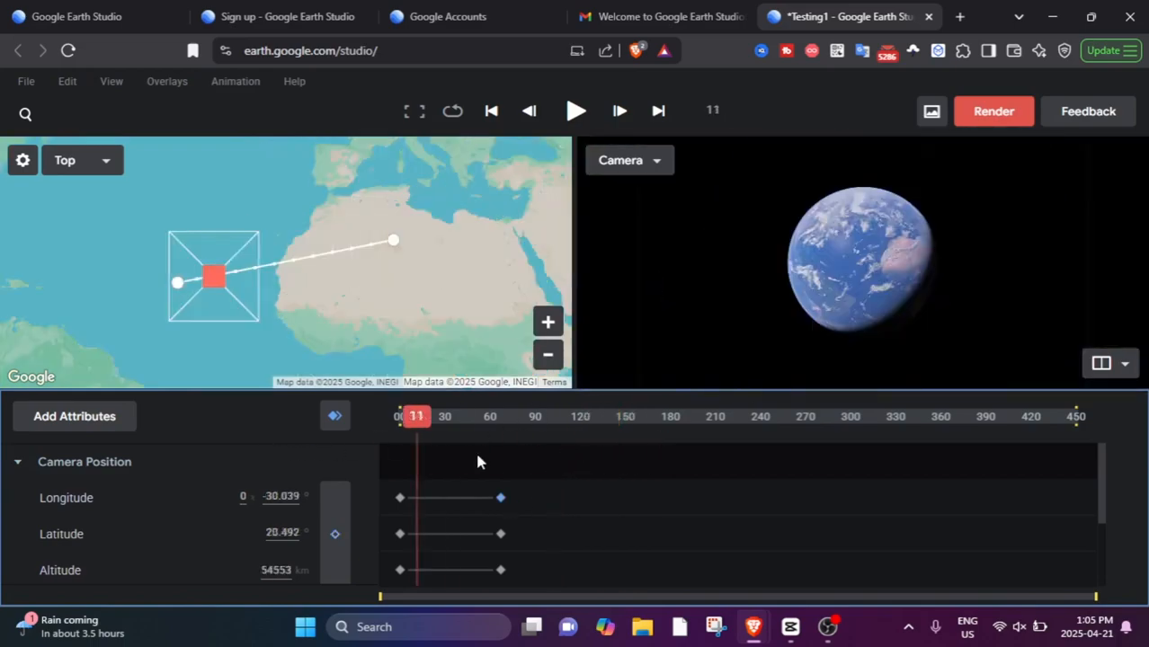
left_click_drag(414, 419, 501, 432)
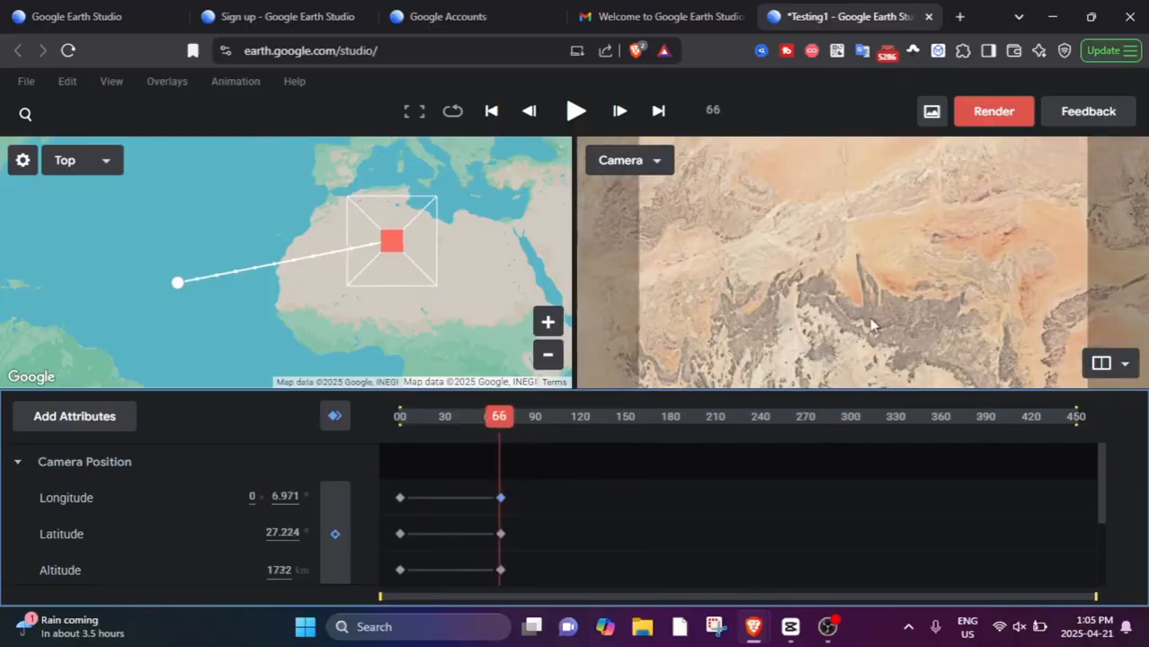
Try zooming the camera in and out over North Africa at frame 66.
scroll(889, 295, "up", 3)
scroll(885, 295, "down", 9)
scroll(885, 295, "up", 10)
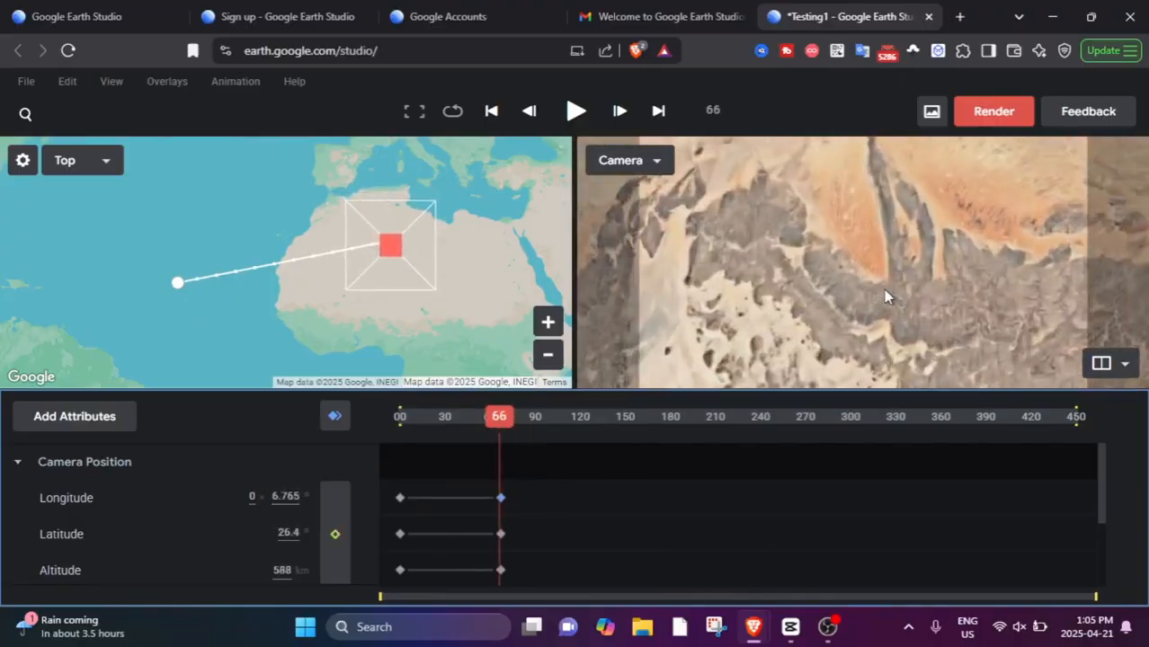
scroll(885, 295, "down", 10)
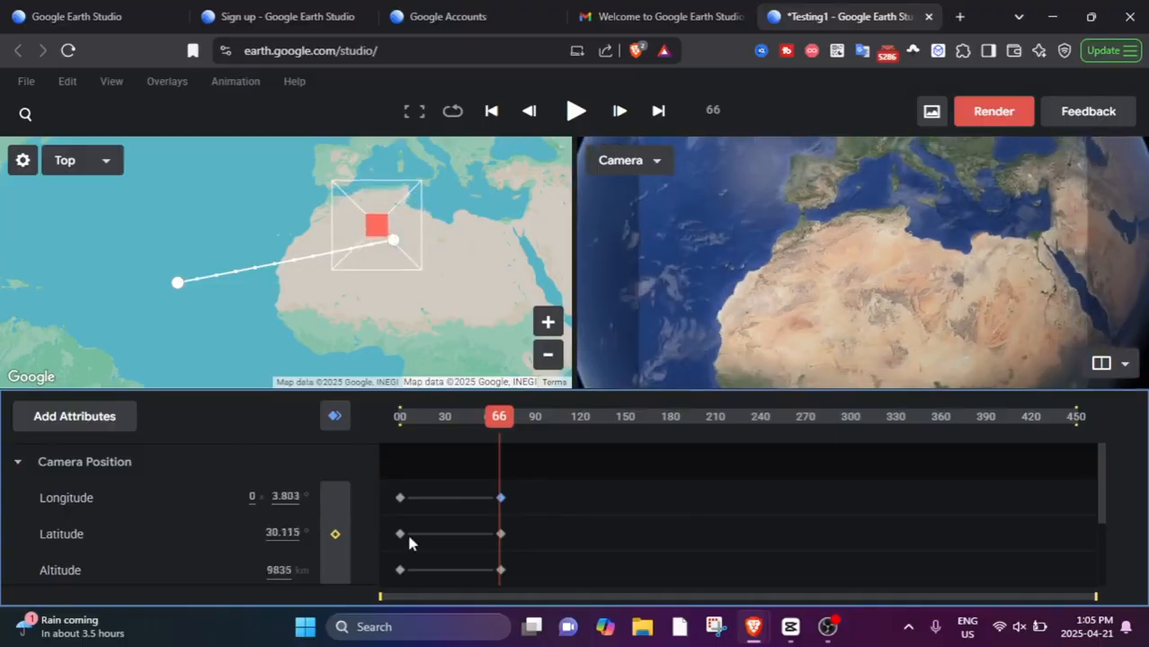
Add camera keyframes at frame 124 that hold the Sahara view at 772 km altitude.
left_click(504, 425)
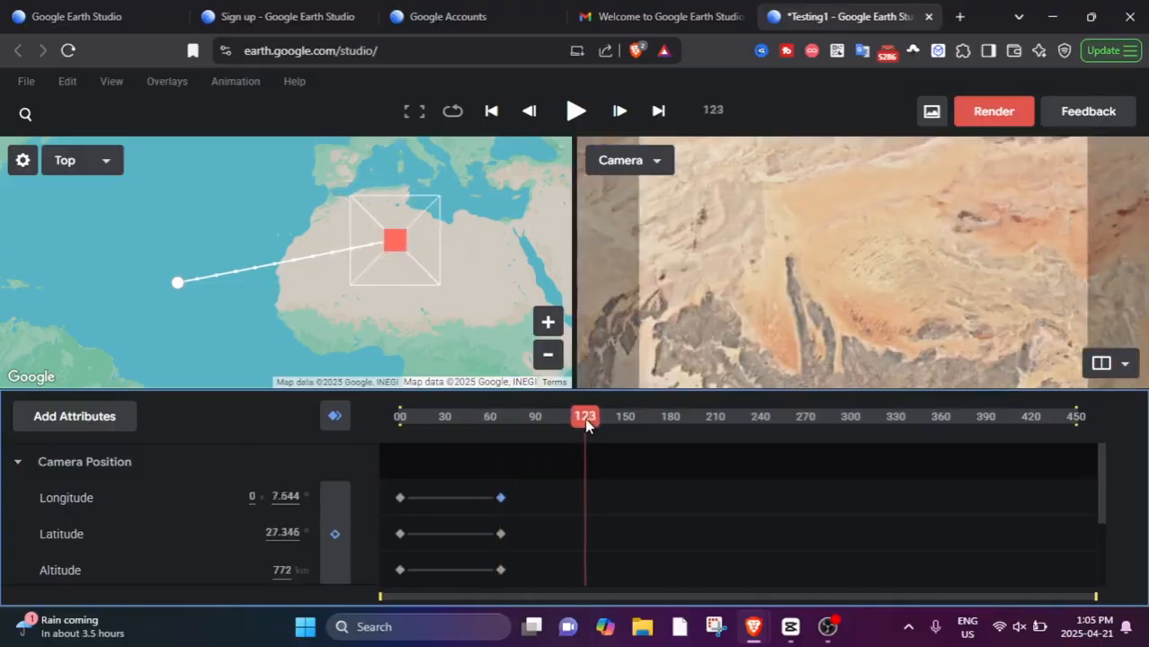
scroll(825, 295, "down", 10)
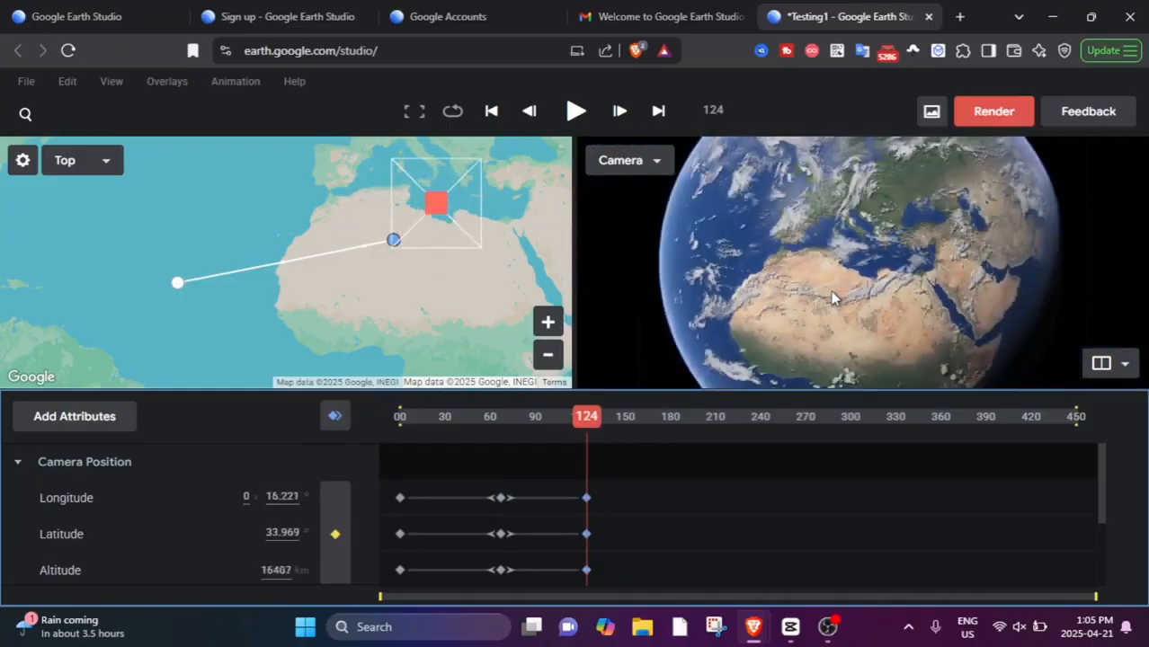
scroll(832, 293, "down", 1)
left_click_drag(833, 290, 861, 345)
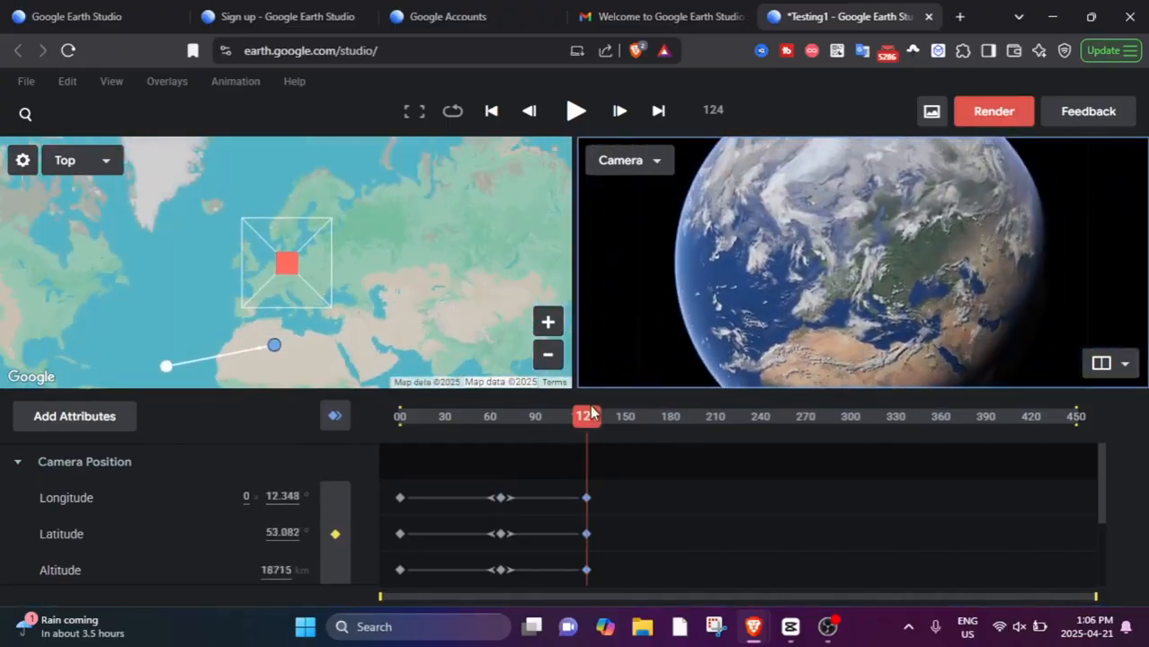
At frame 187, fly the camera to the airport west of London at 90835 m altitude and keyframe all attributes.
left_click(617, 418)
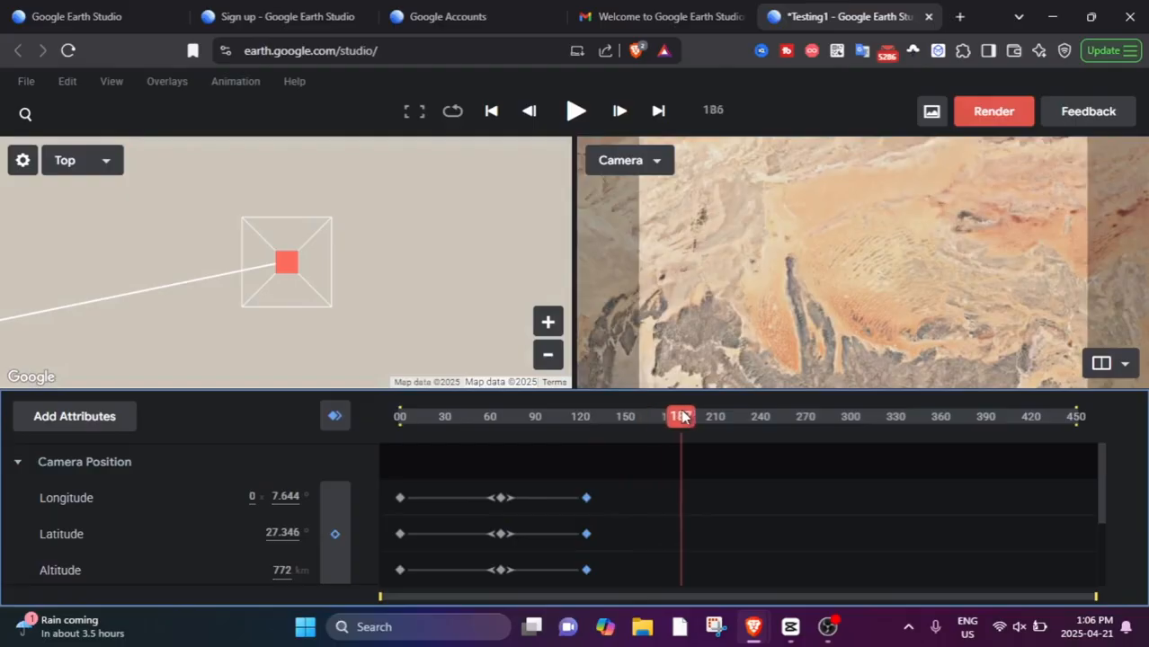
left_click_drag(682, 415, 682, 416)
scroll(877, 217, "down", 10)
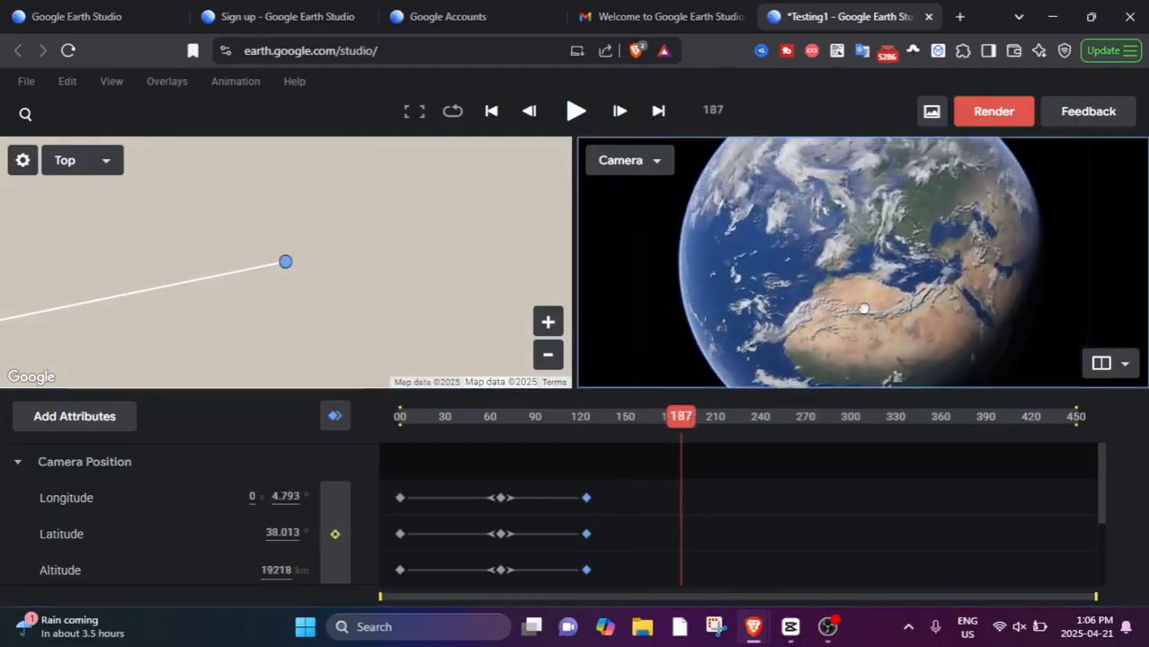
scroll(852, 205, "up", 5)
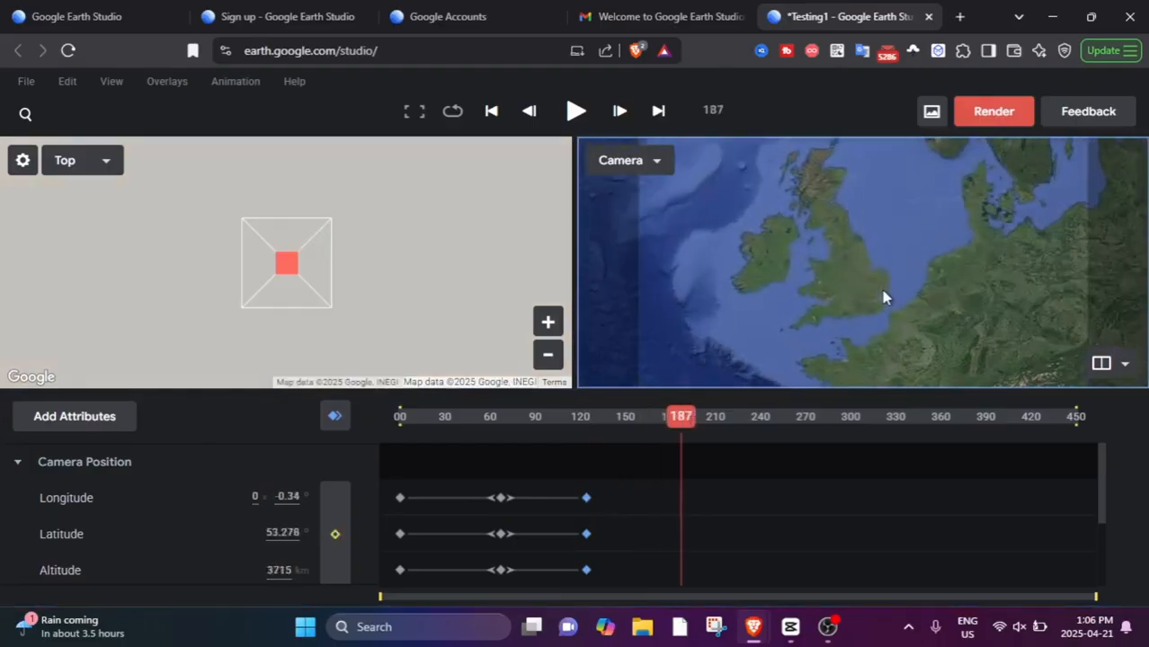
left_click_drag(883, 296, 801, 248)
scroll(801, 252, "up", 3)
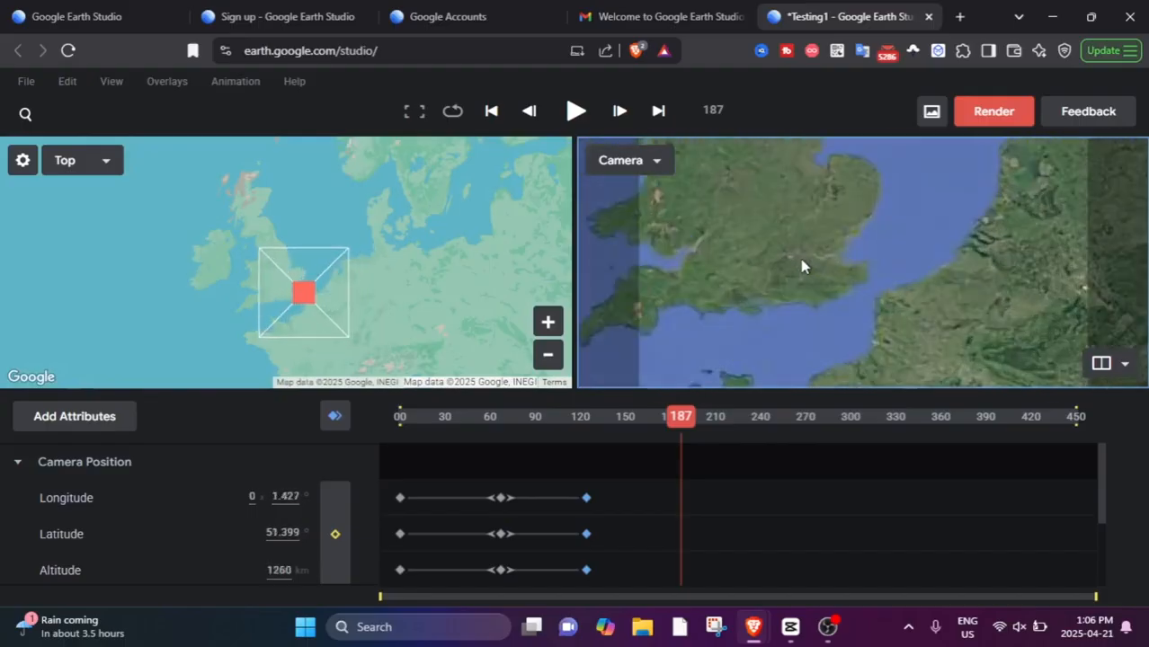
scroll(792, 259, "up", 5)
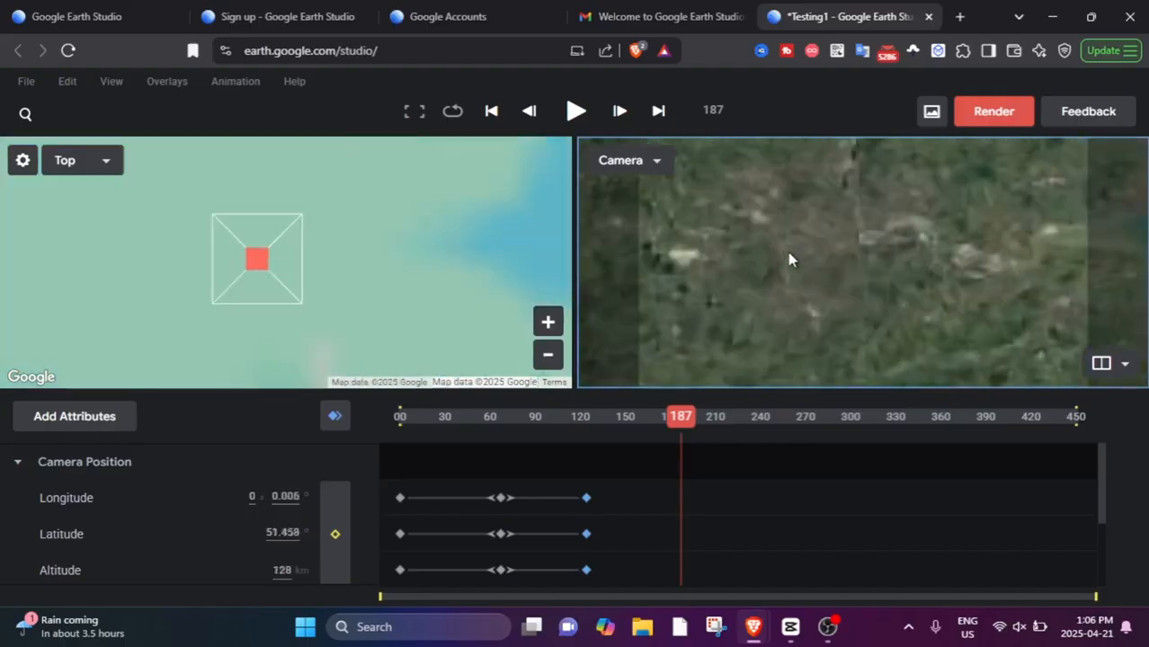
scroll(782, 256, "up", 3)
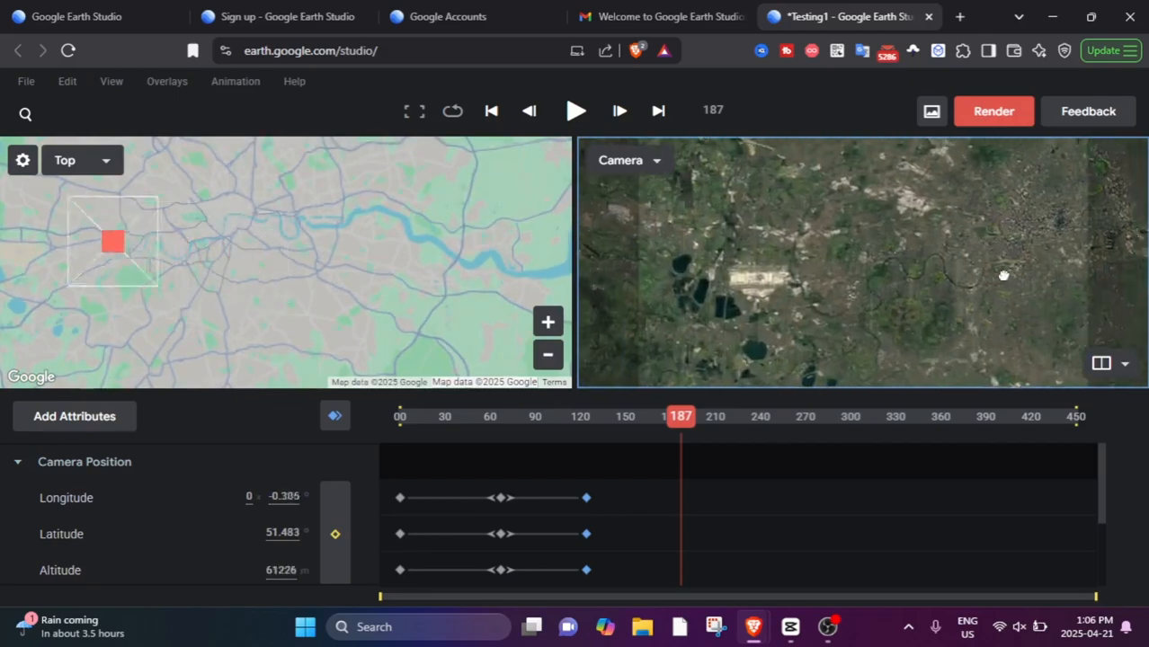
scroll(779, 299, "up", 3)
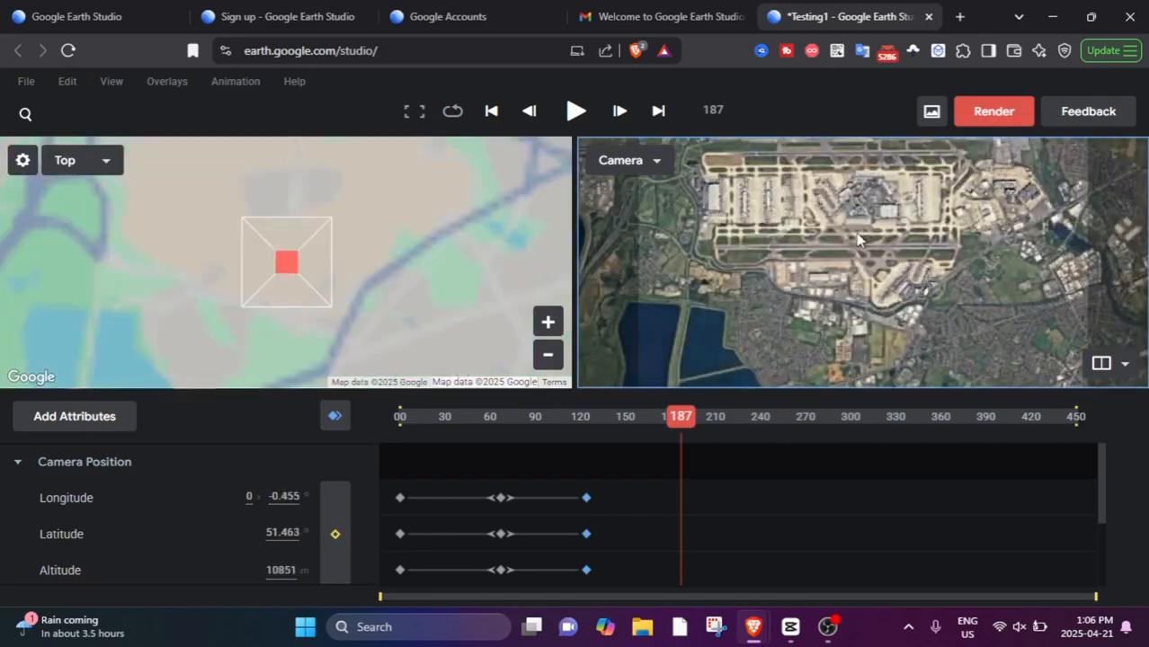
scroll(935, 247, "down", 3)
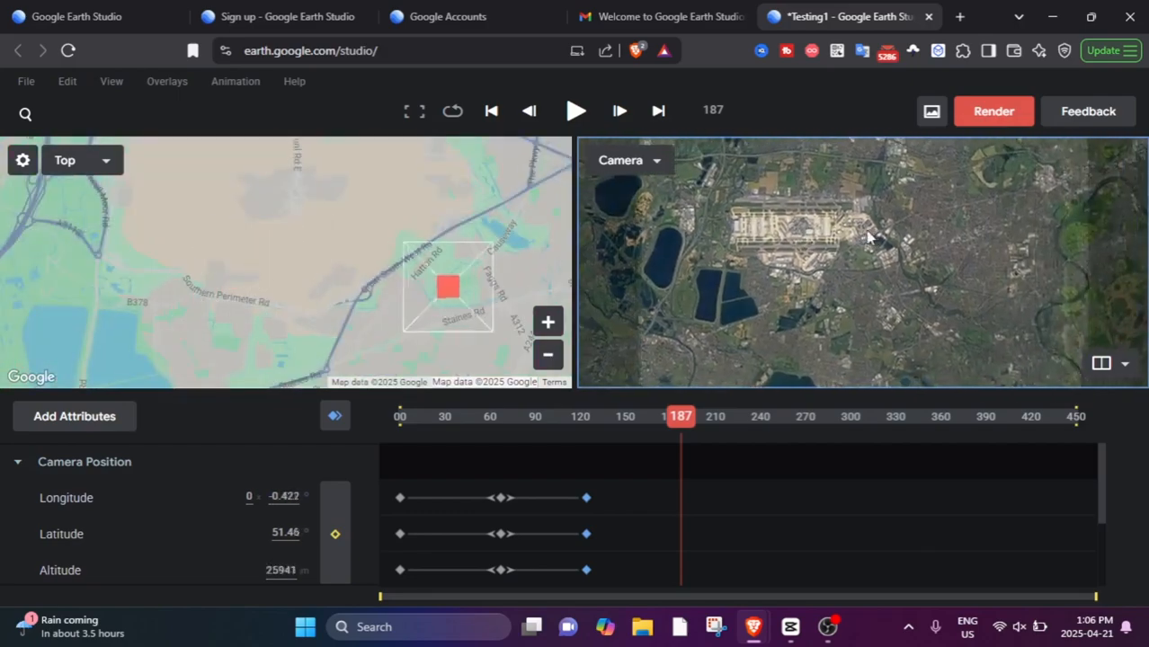
scroll(872, 256, "down", 2)
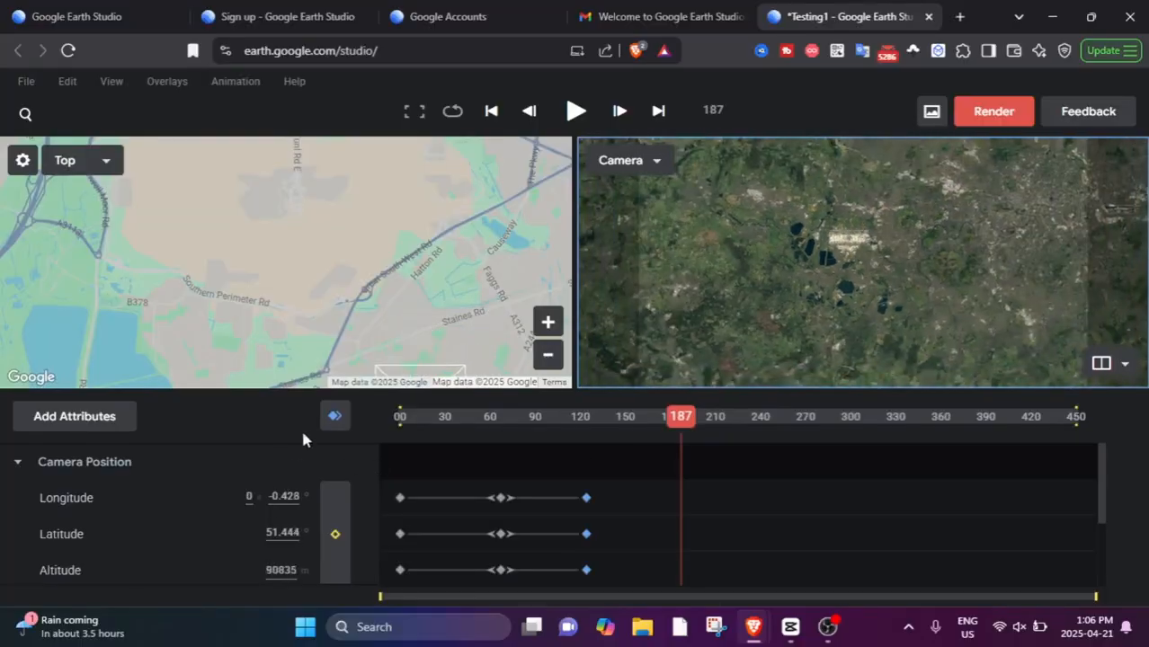
left_click(337, 417)
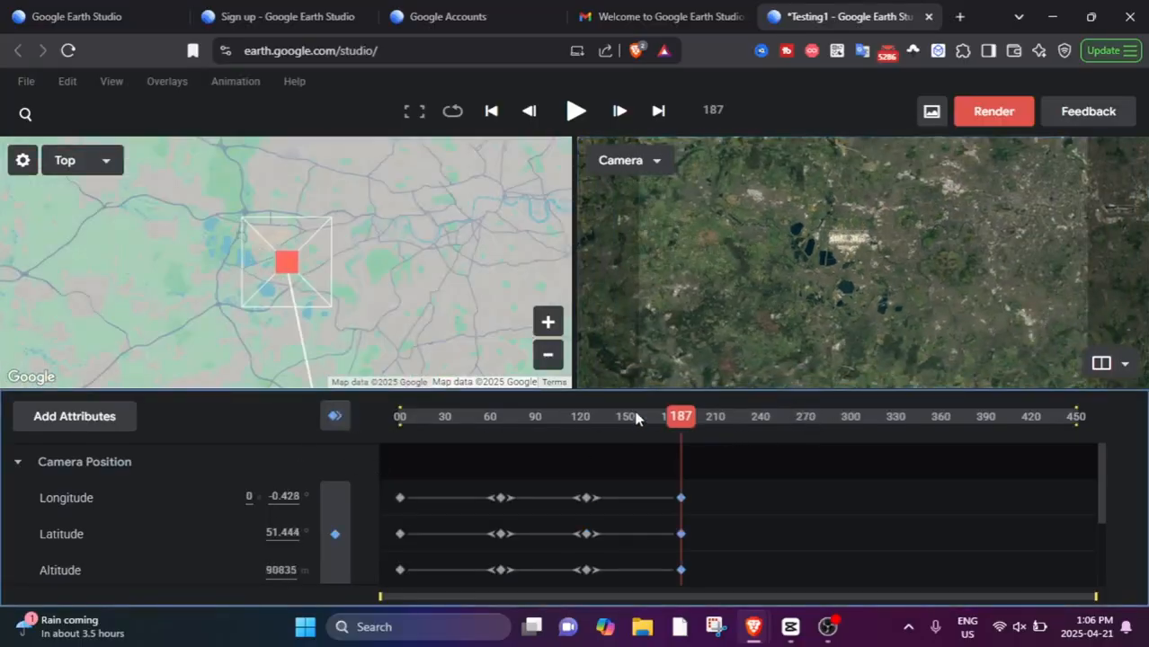
Play the animation from frame 0 to preview the move from the Sahara to London.
left_click_drag(676, 417, 341, 395)
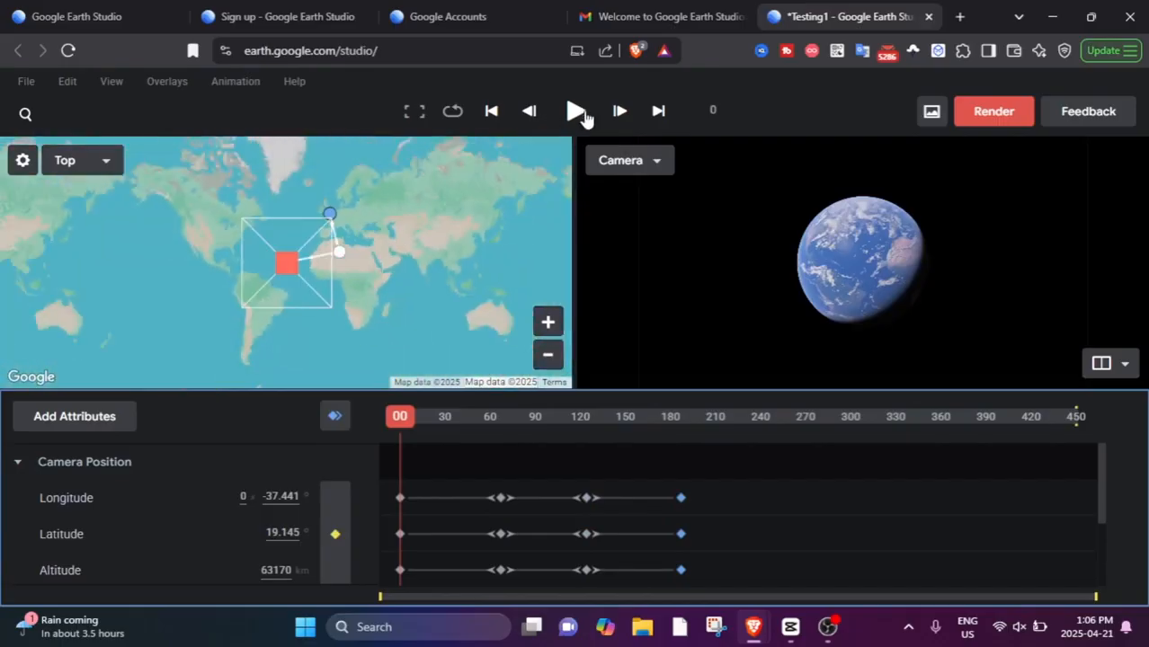
left_click(578, 112)
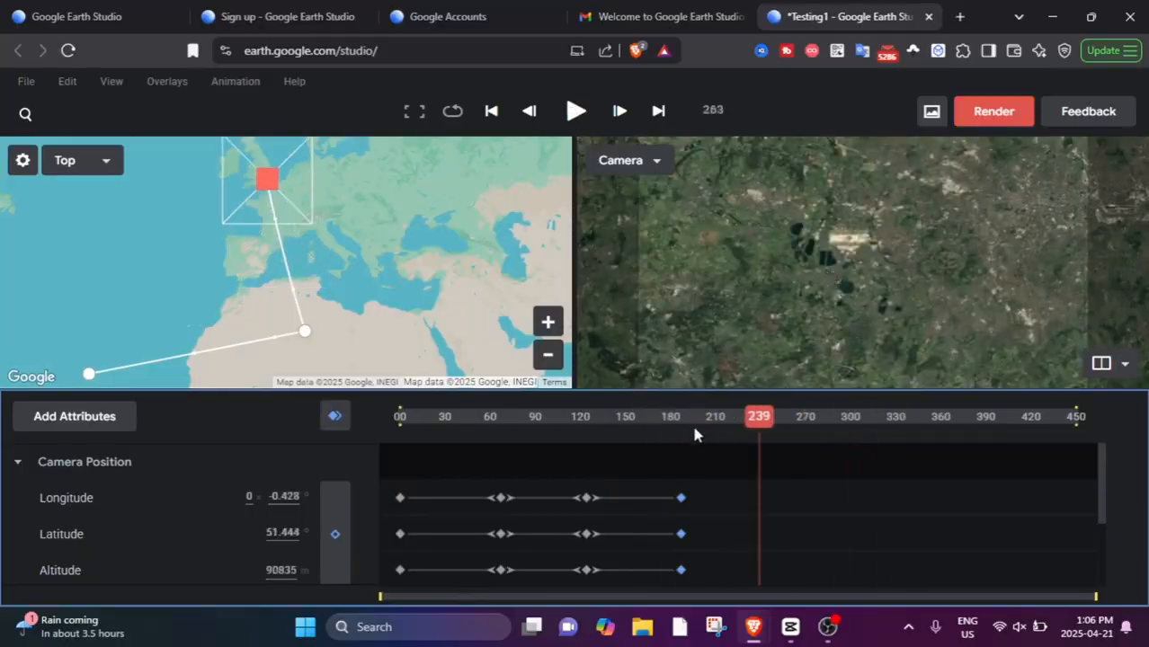
Change the camera keyframe at frame 124 to a whole-globe view over southern Africa at 63170 km altitude.
left_click_drag(695, 434, 577, 499)
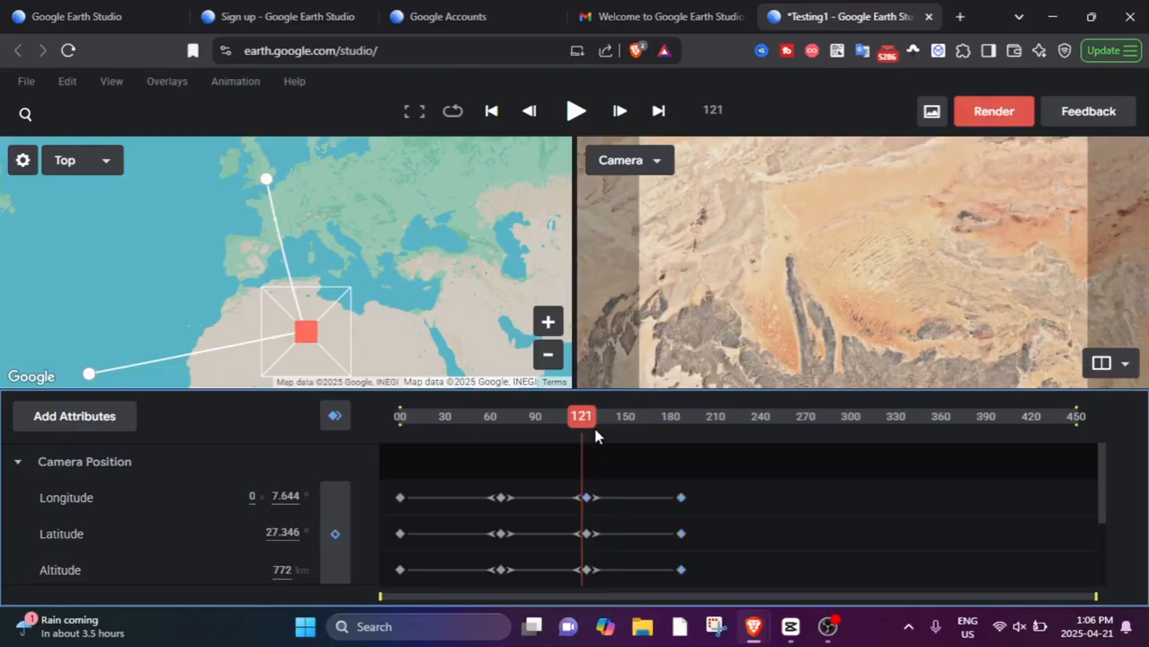
left_click_drag(595, 436, 587, 425)
scroll(872, 212, "down", 10)
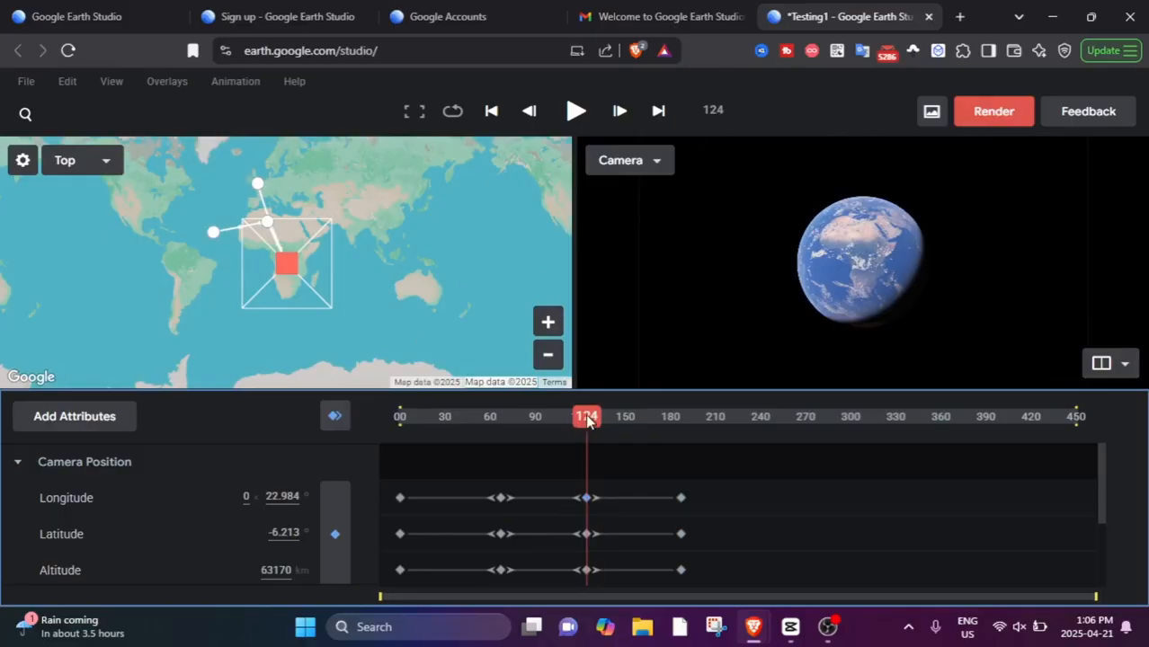
Preview the revised animation from frame 0 and review the altitude and camera rotation keyframes in the timeline.
left_click_drag(586, 421, 400, 421)
left_click(576, 111)
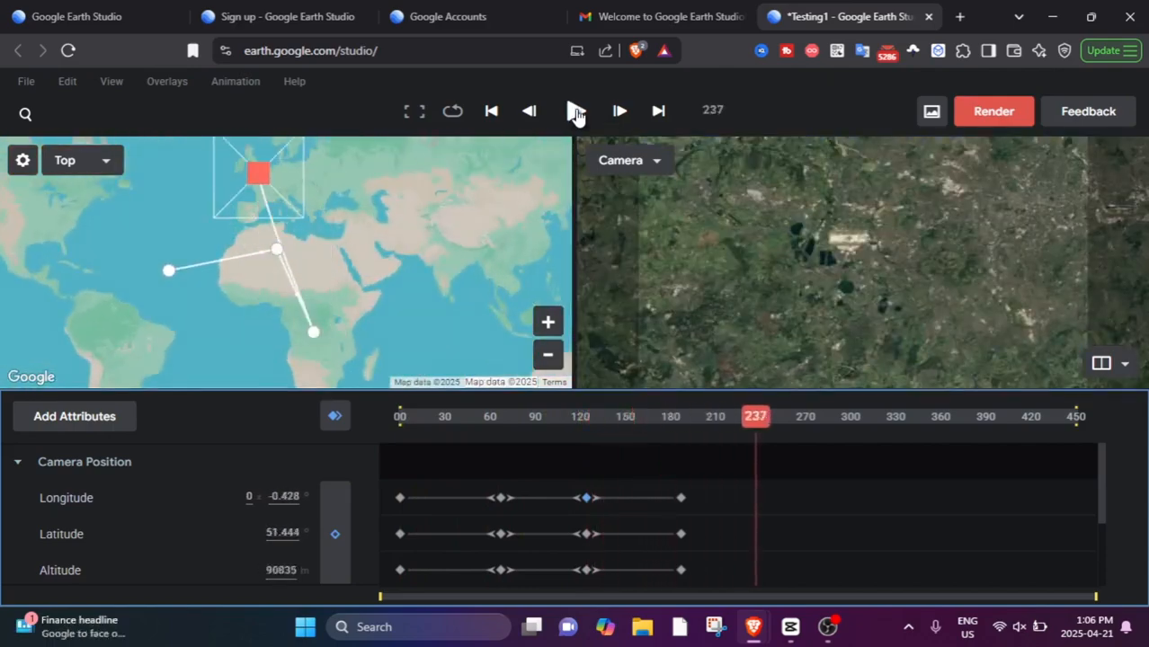
left_click_drag(753, 423, 409, 440)
scroll(665, 530, "down", 2)
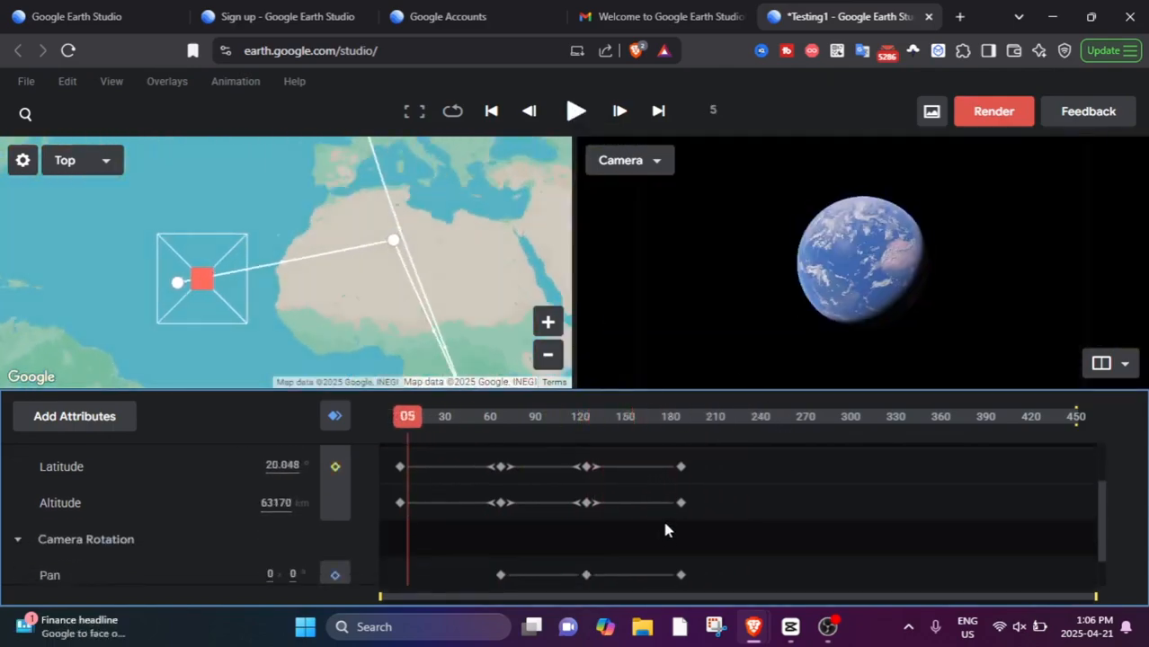
scroll(482, 485, "down", 2)
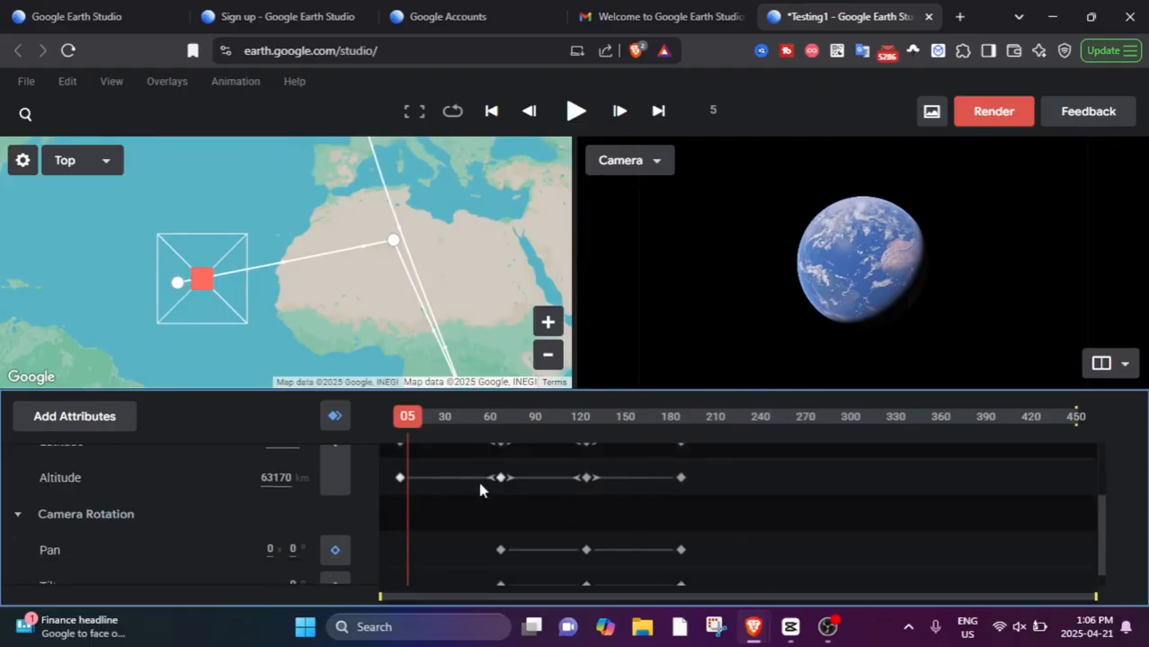
scroll(510, 471, "up", 1)
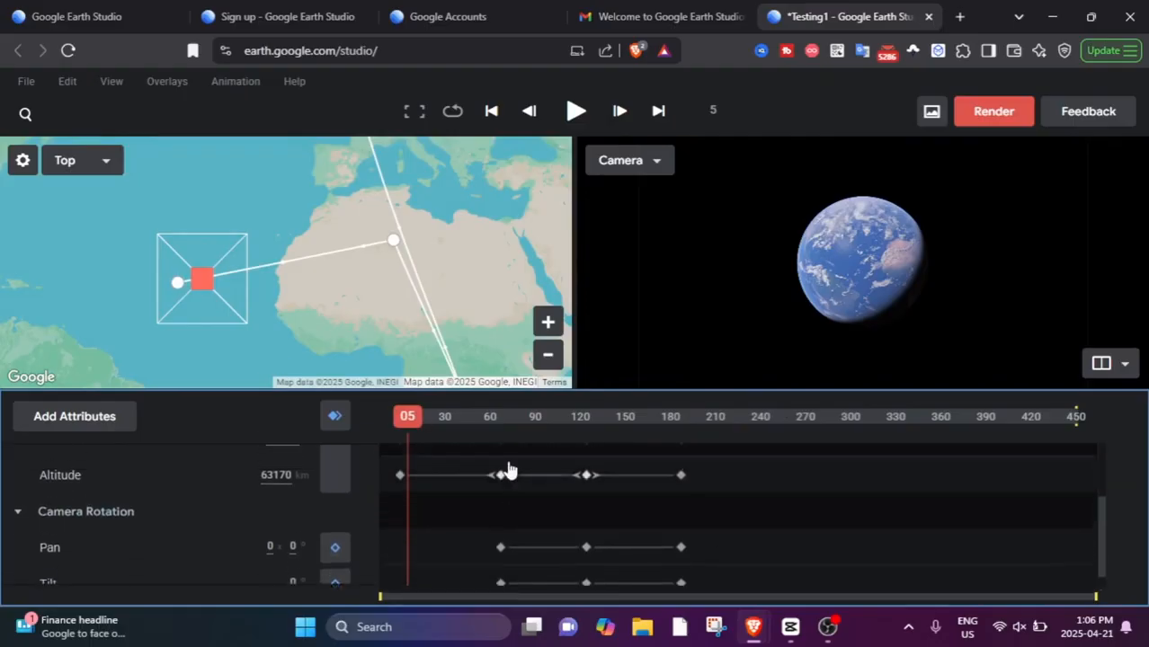
Add camera keyframes at frame 210 that hold the view west of London at 90835 m altitude.
left_click_drag(408, 417, 685, 424)
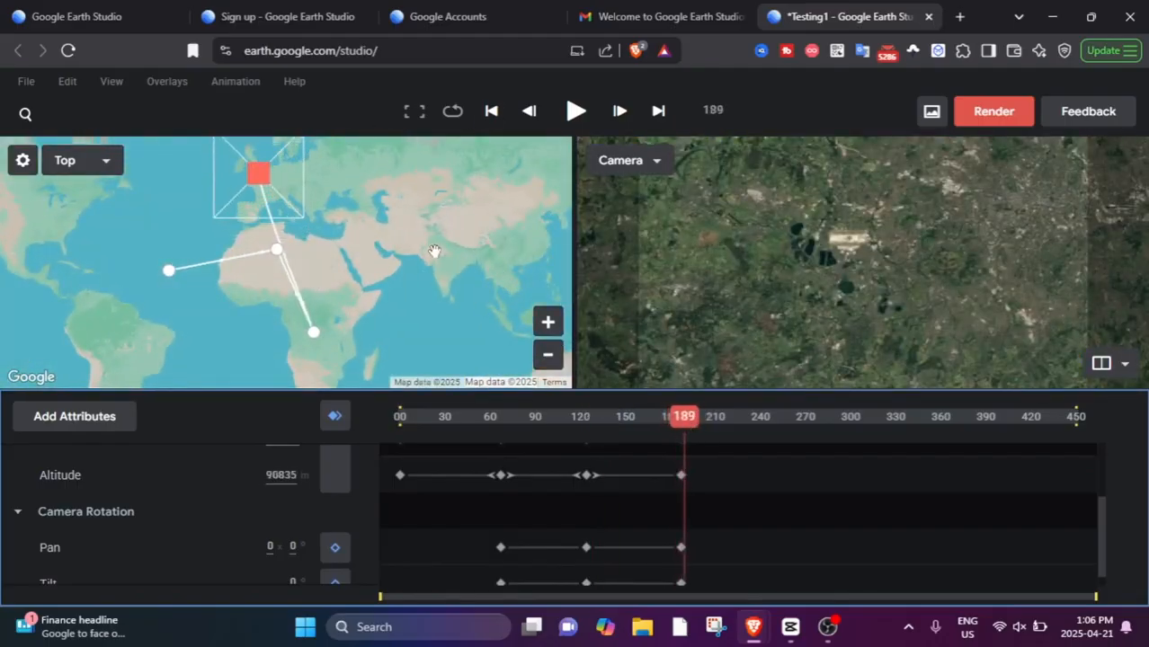
left_click_drag(676, 428, 680, 425)
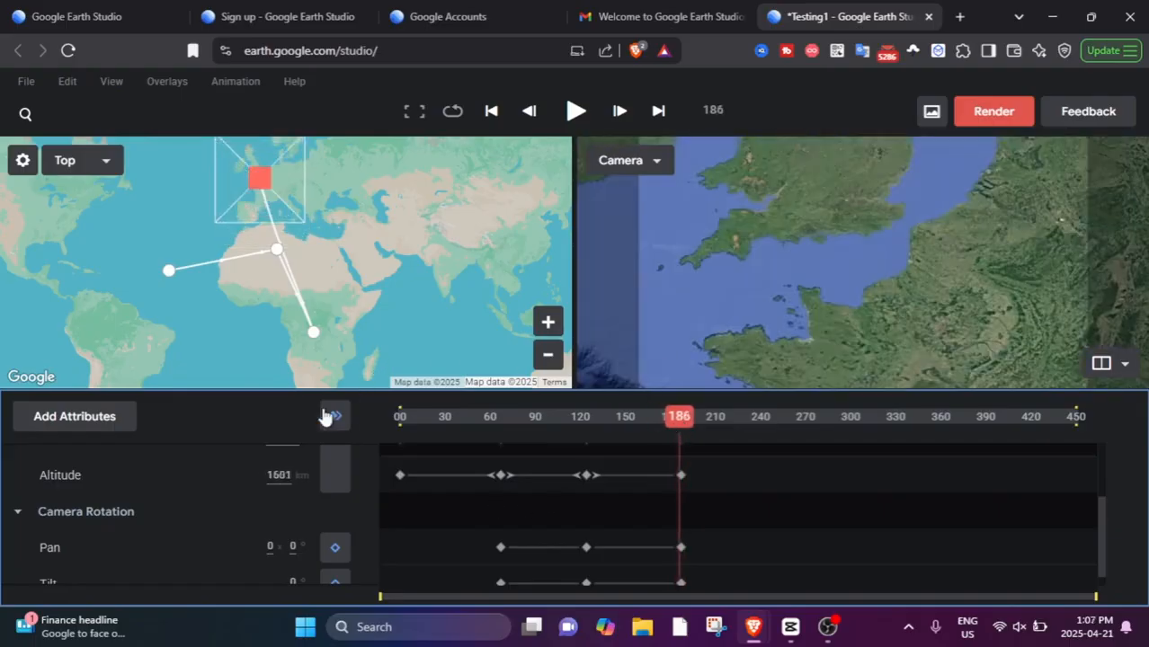
left_click_drag(675, 419, 707, 416)
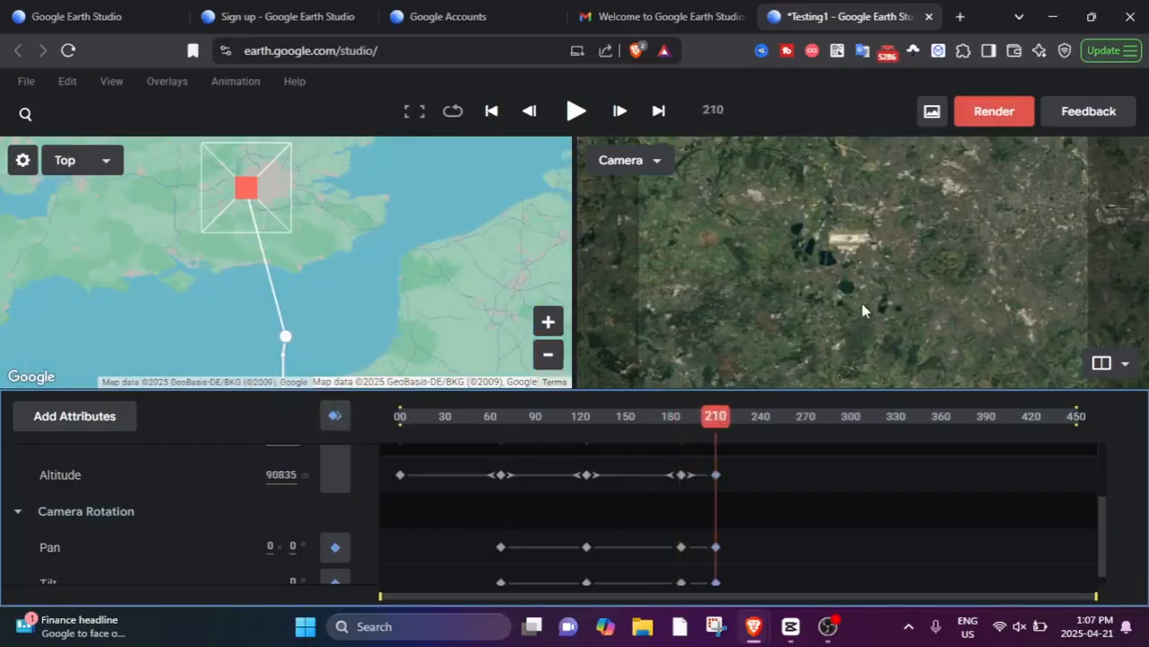
scroll(850, 252, "down", 8)
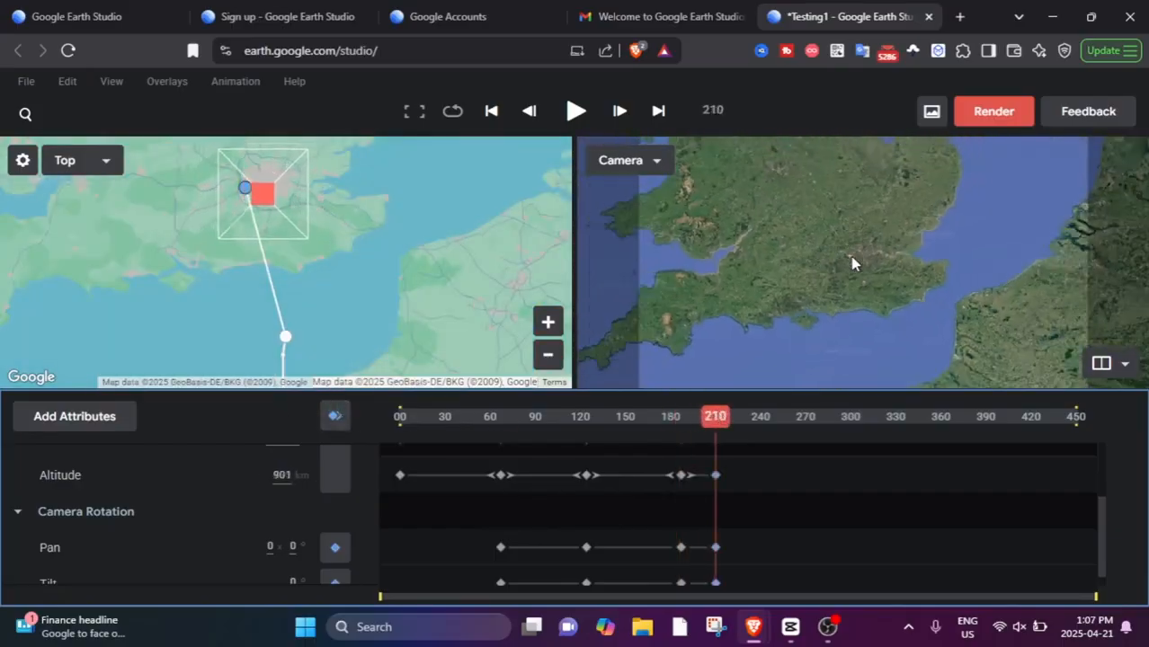
scroll(856, 260, "down", 5)
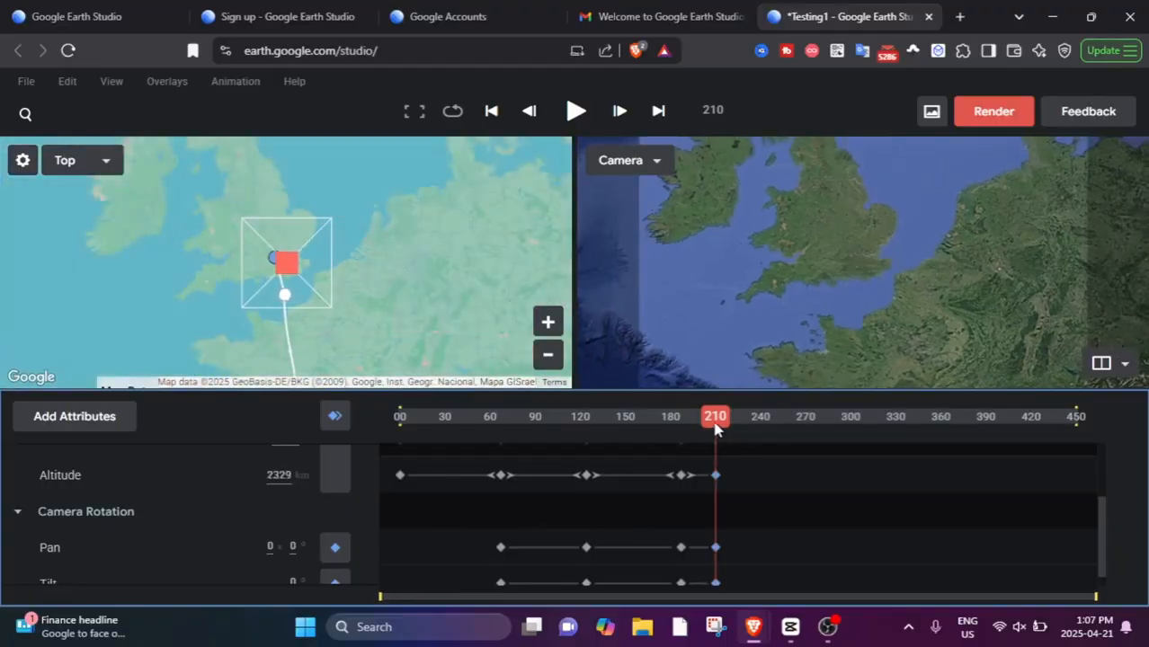
Add camera keyframes at frame 259 with a top-down view of the plaza in western Paris at 682 m altitude.
left_click_drag(716, 428, 754, 428)
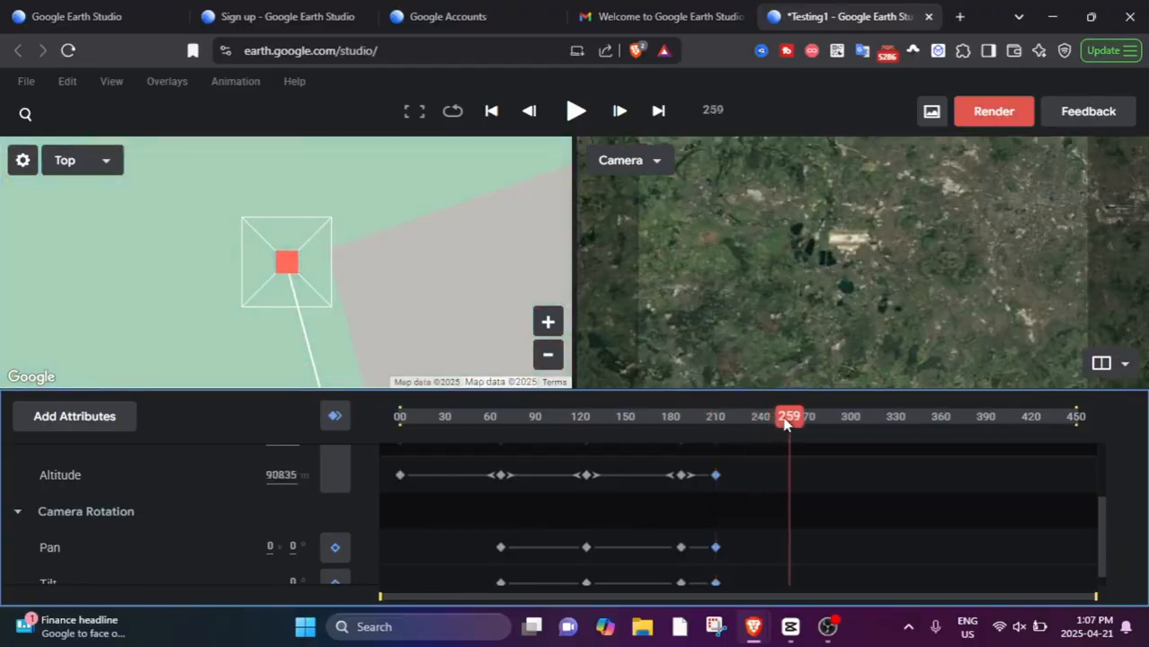
scroll(918, 287, "down", 10)
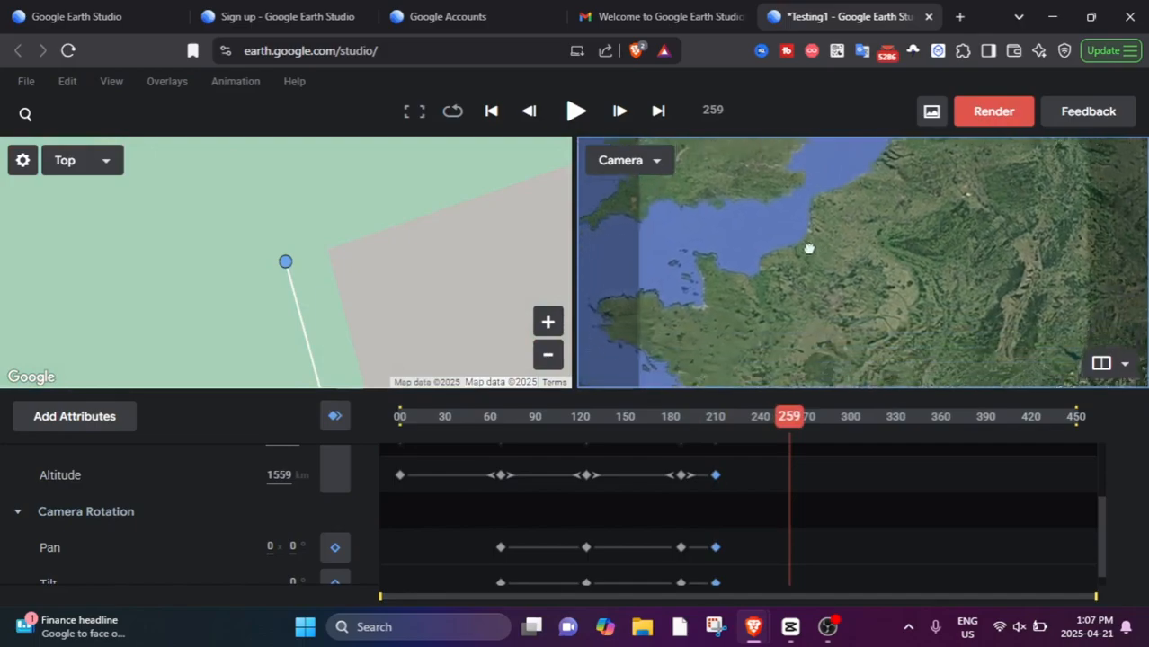
scroll(810, 249, "up", 10)
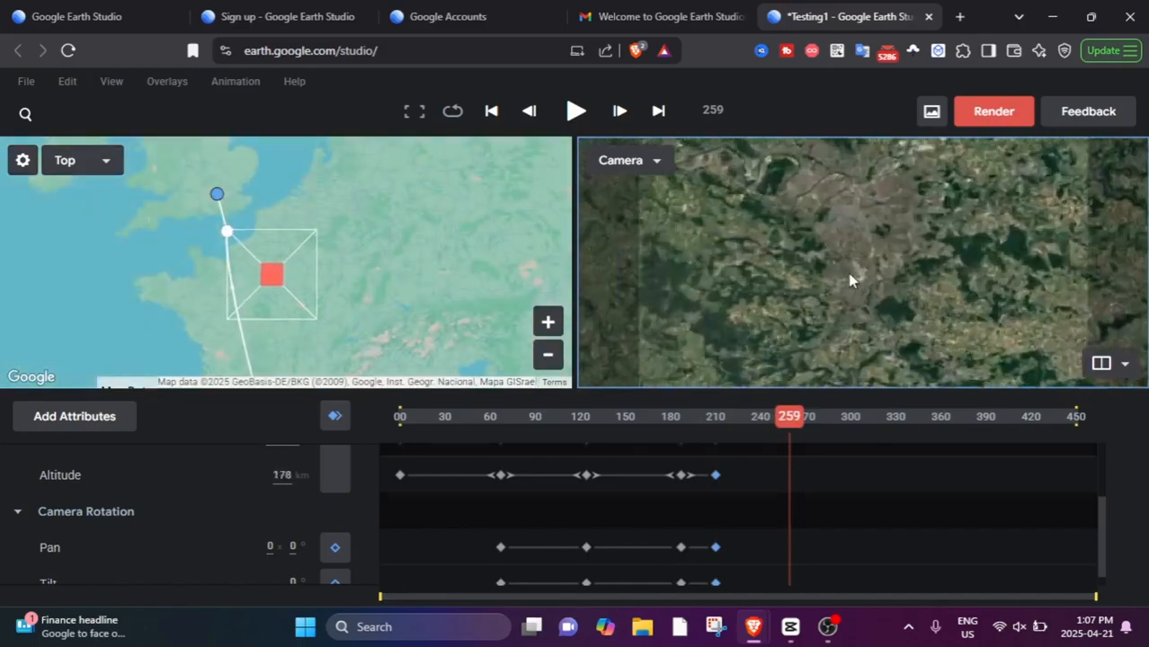
scroll(845, 274, "up", 8)
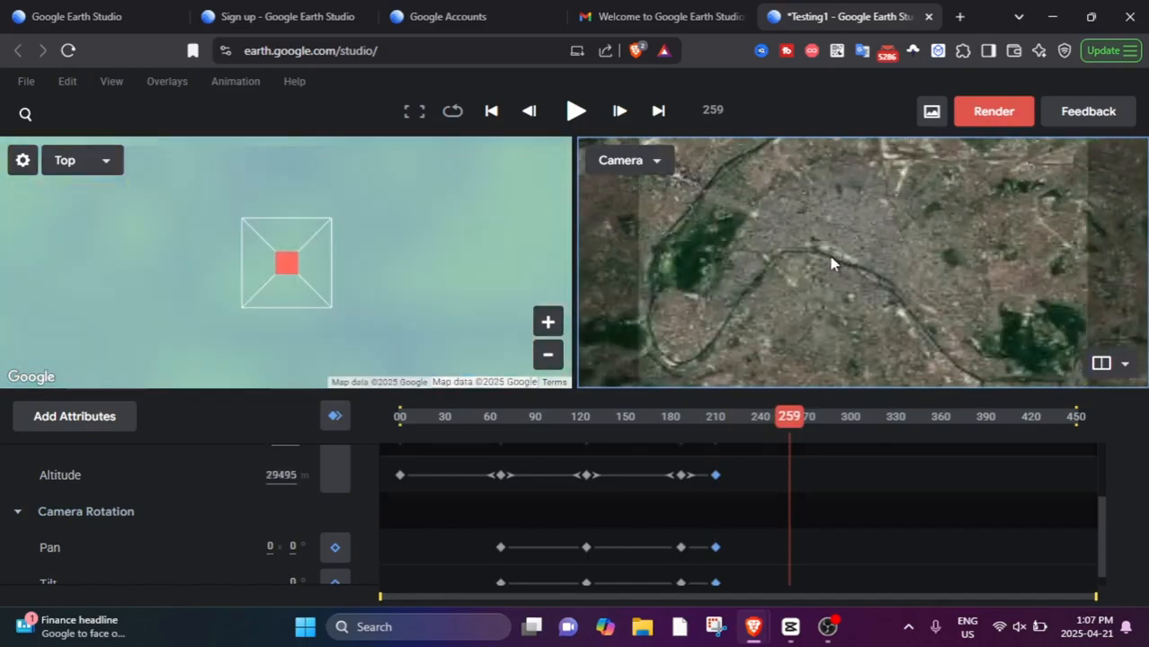
scroll(836, 253, "up", 2)
left_click_drag(783, 249, 1000, 338)
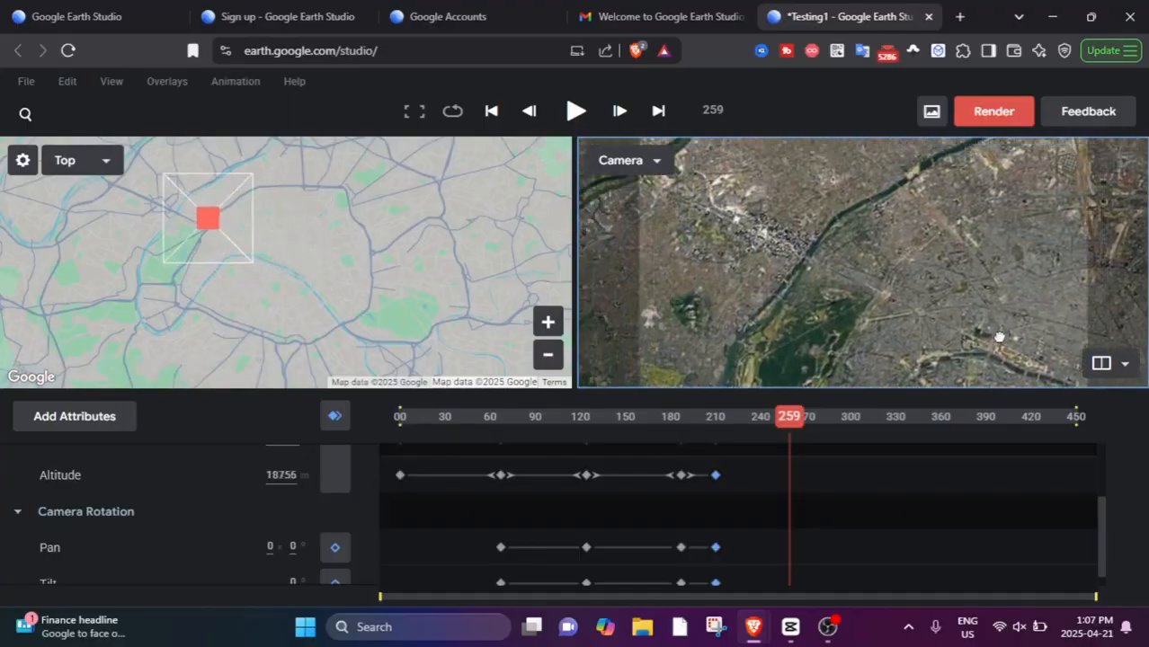
scroll(1000, 338, "up", 6)
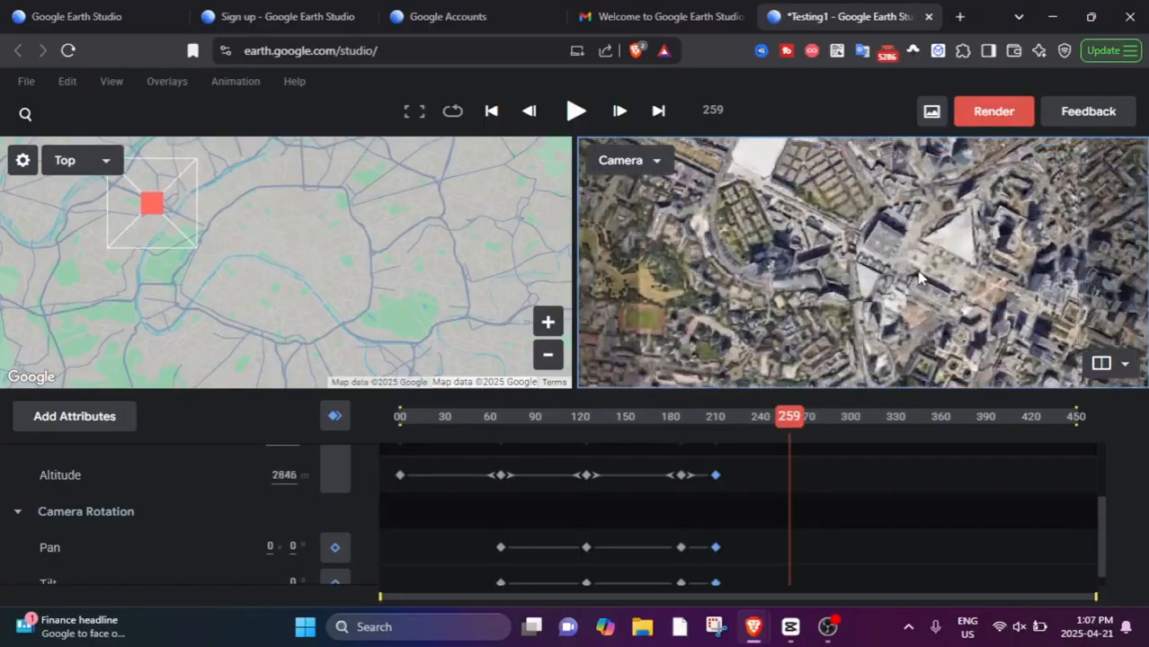
scroll(919, 279, "up", 4)
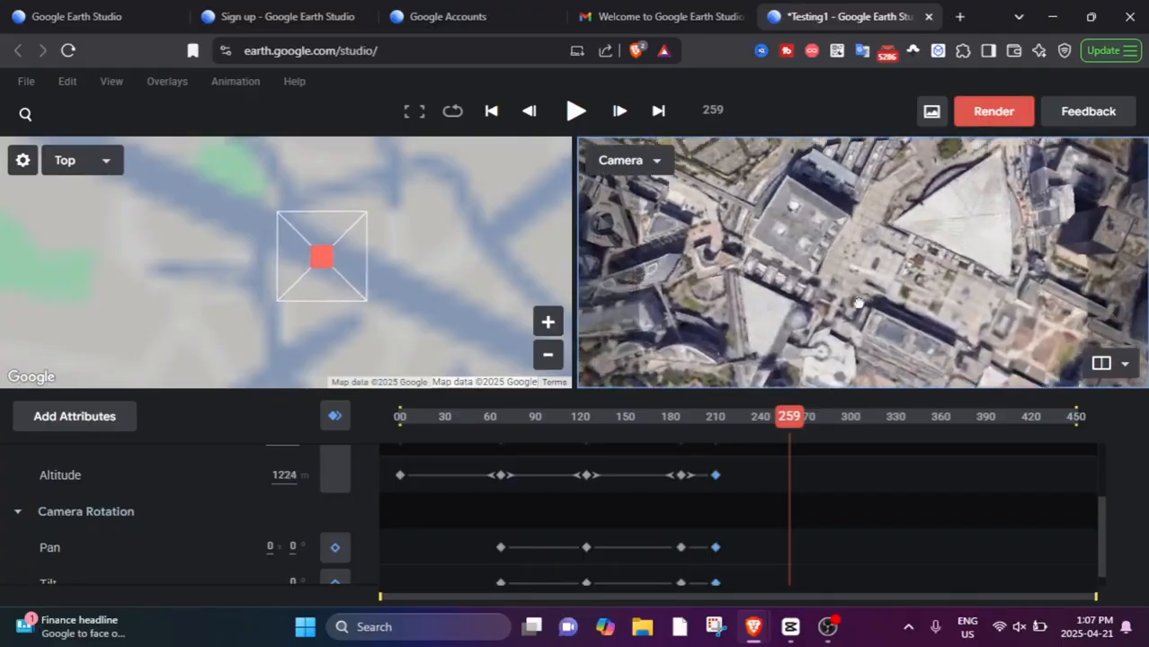
scroll(859, 304, "up", 3)
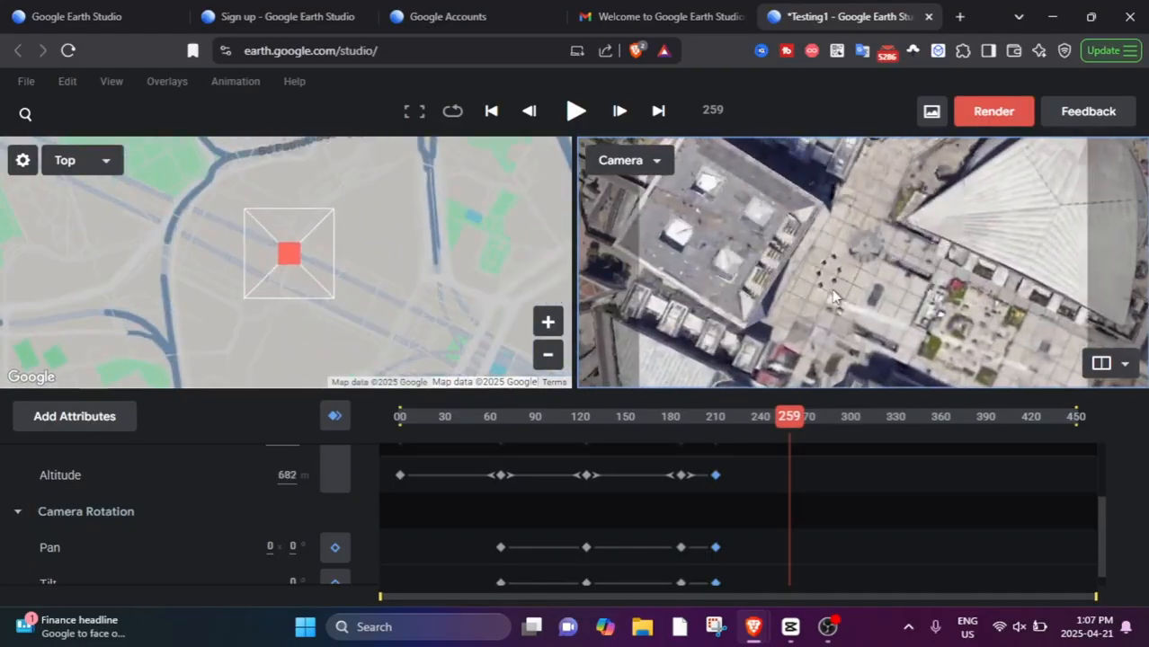
left_click(335, 416)
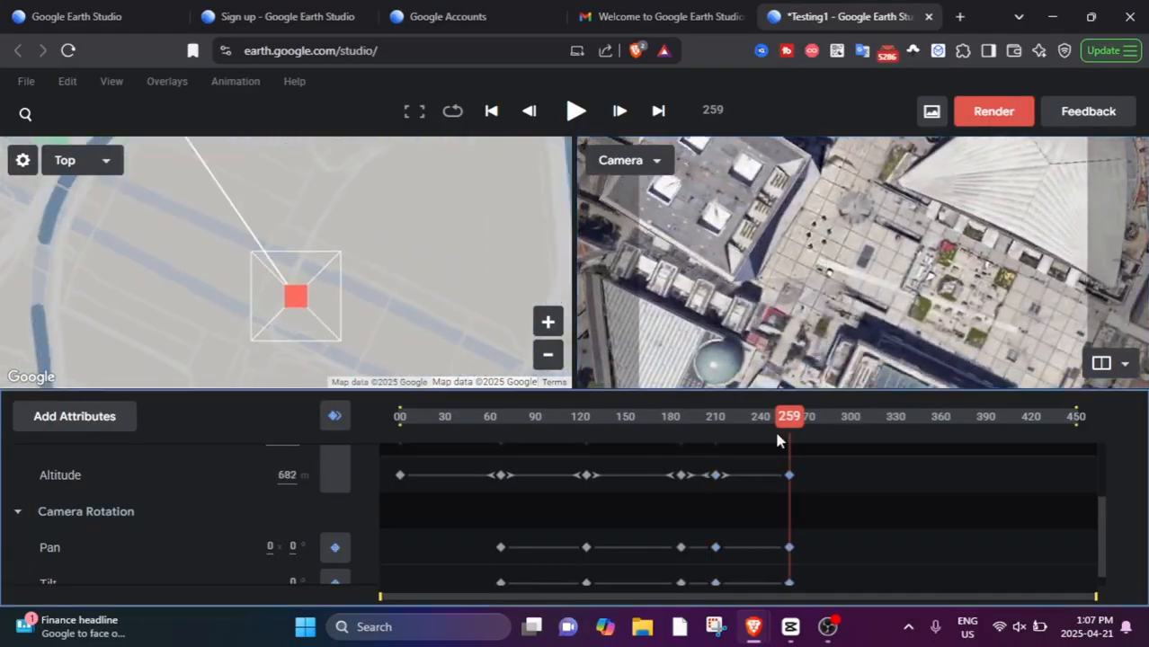
Play the animation from frame 0 to preview the complete camera path ending in Paris.
left_click_drag(791, 429, 362, 442)
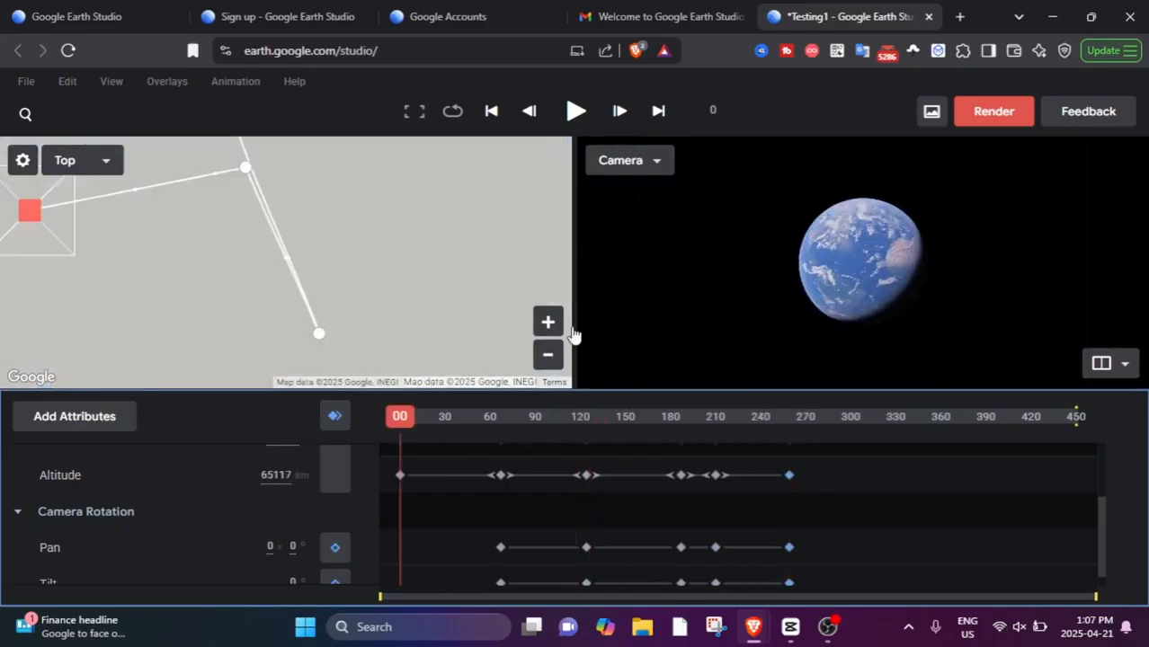
left_click(573, 112)
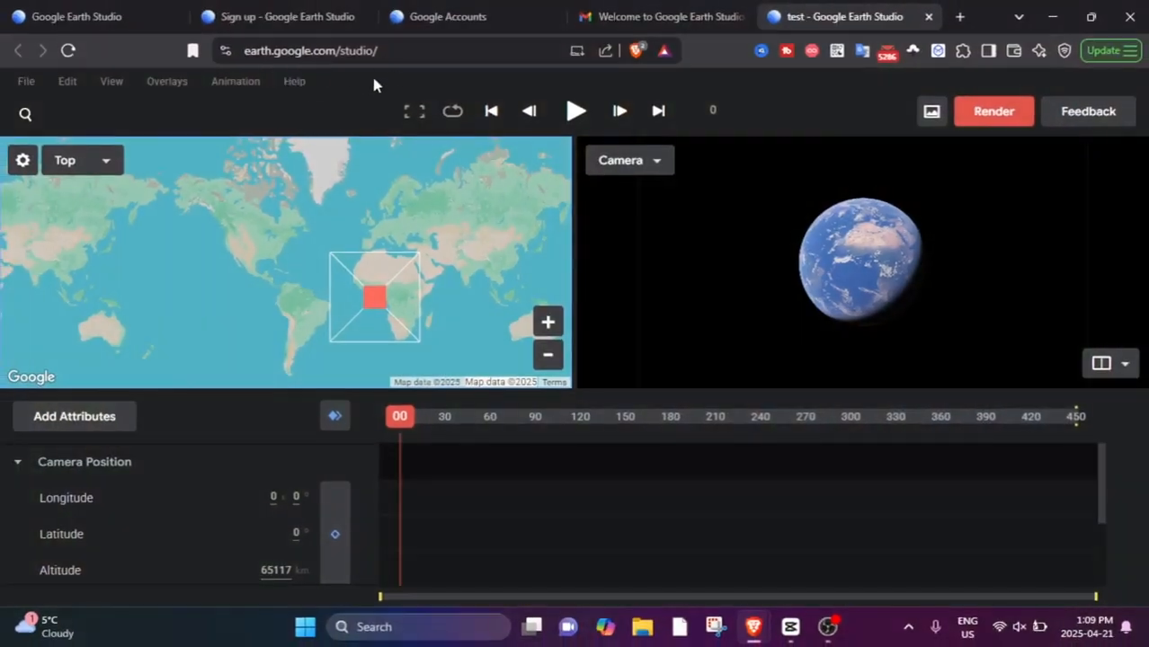
Switch the workspace layout of the test project to a single viewport.
left_click(27, 83)
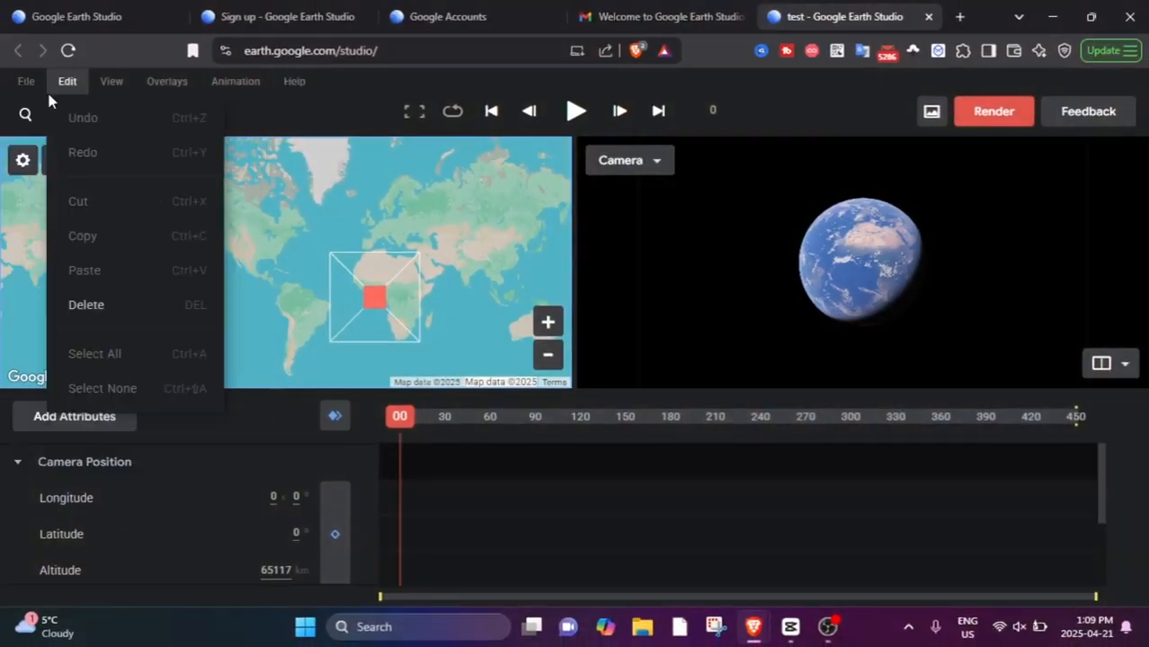
mouse_move(152, 126)
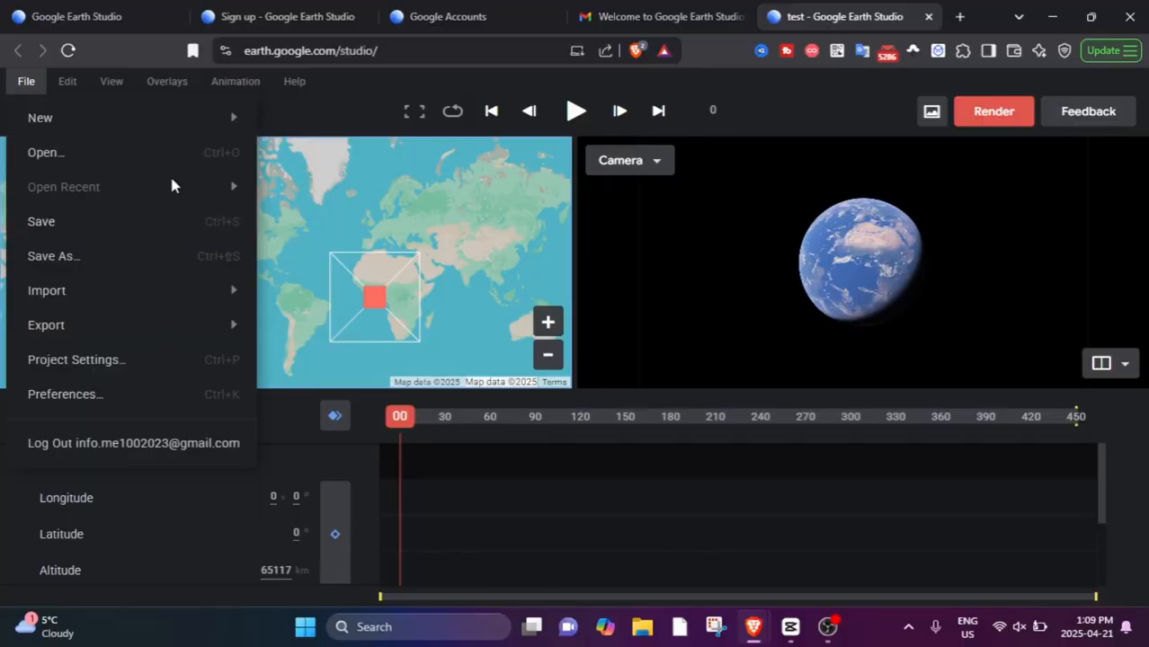
mouse_move(62, 85)
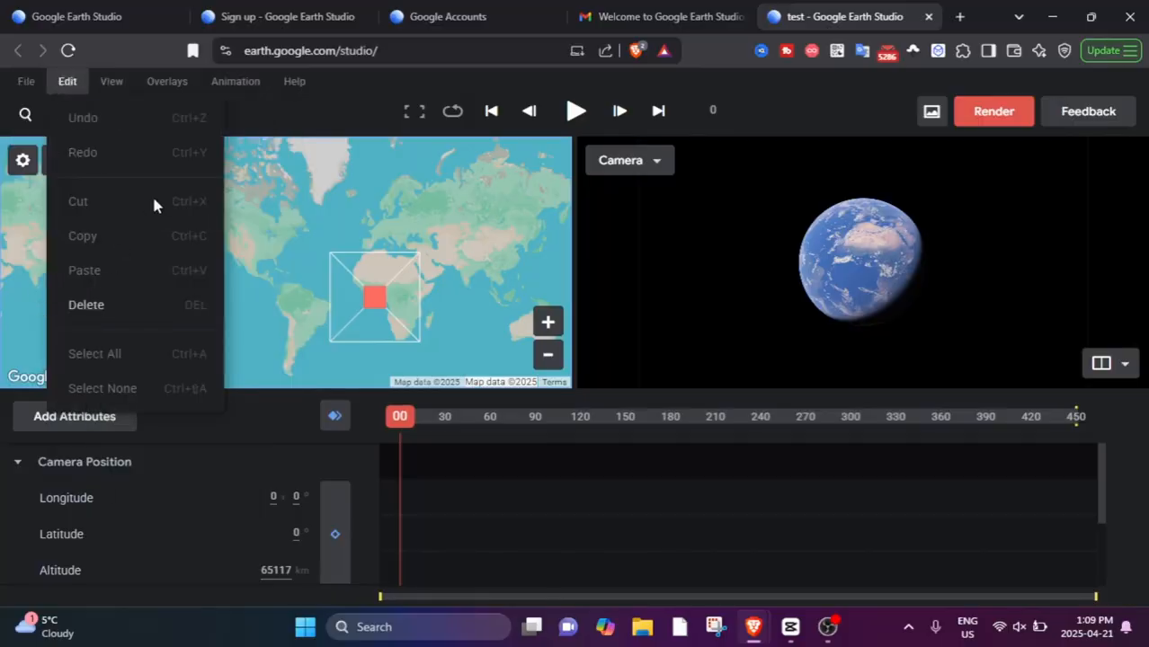
mouse_move(104, 90)
mouse_move(203, 127)
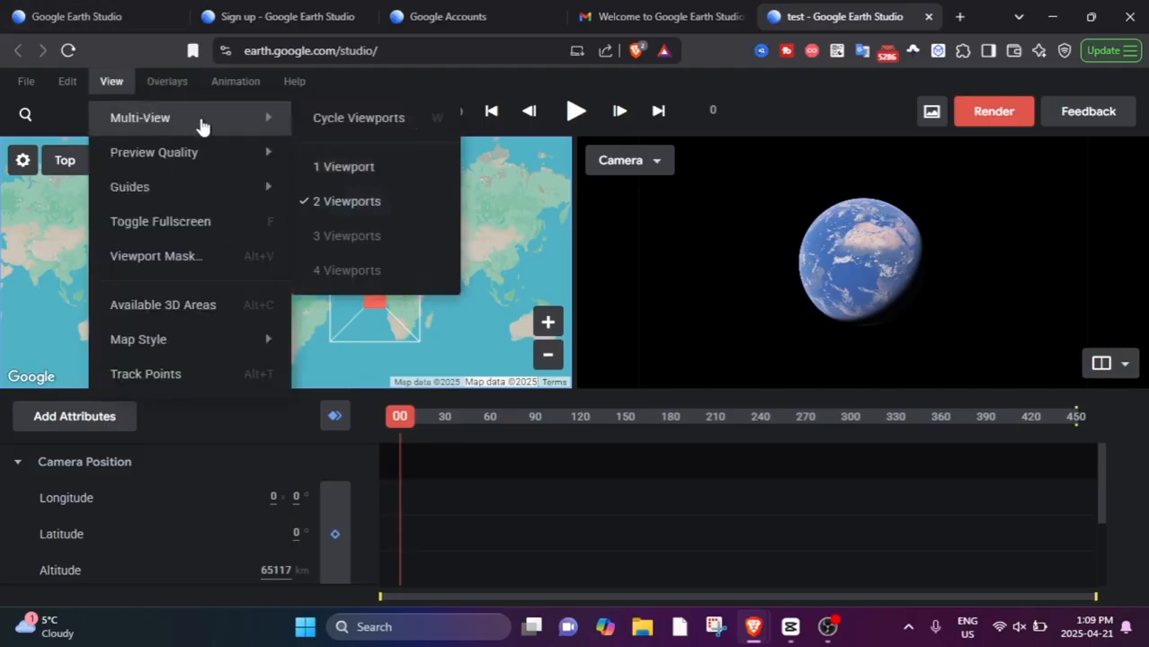
left_click(382, 183)
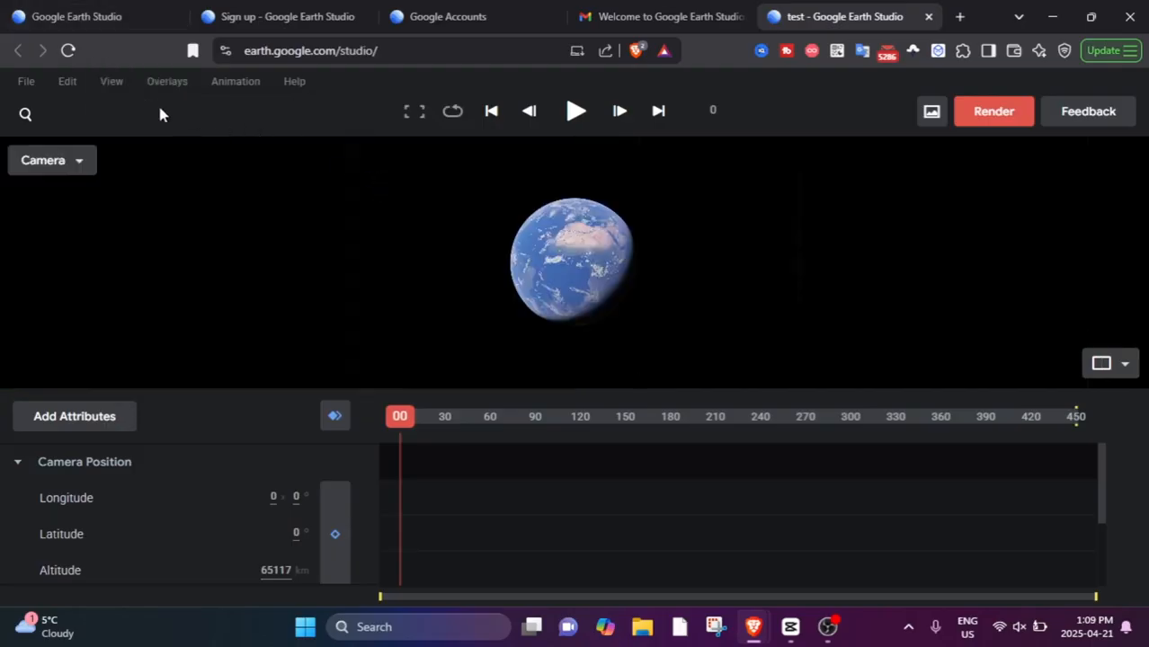
Set the map style to Exploration.
left_click(119, 85)
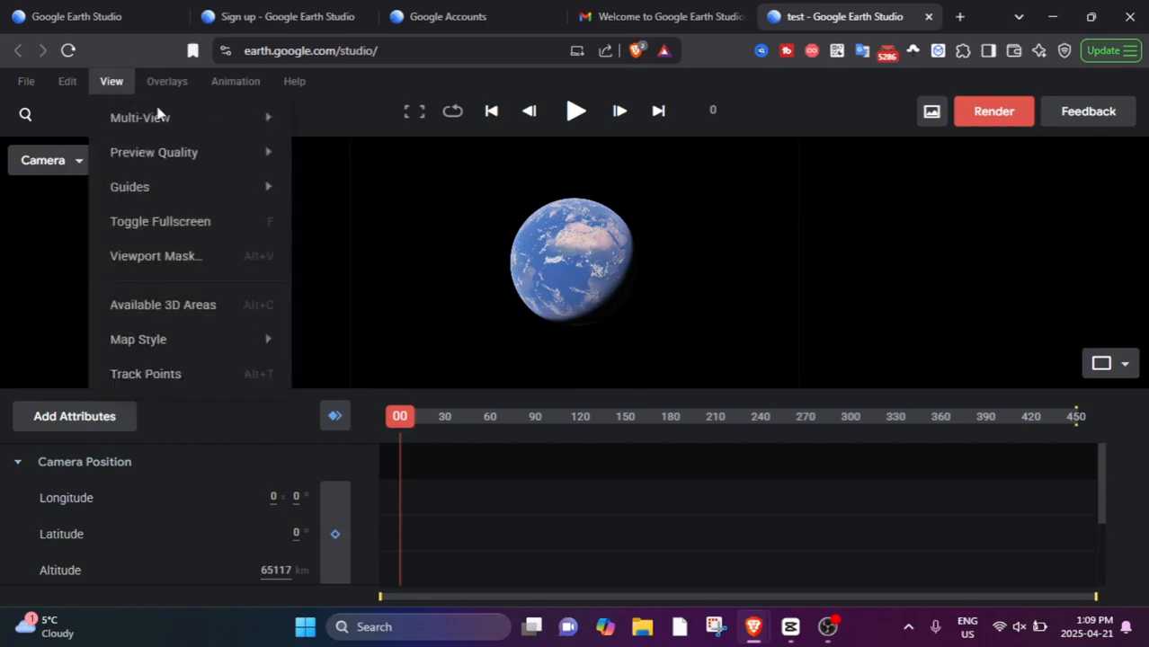
mouse_move(214, 162)
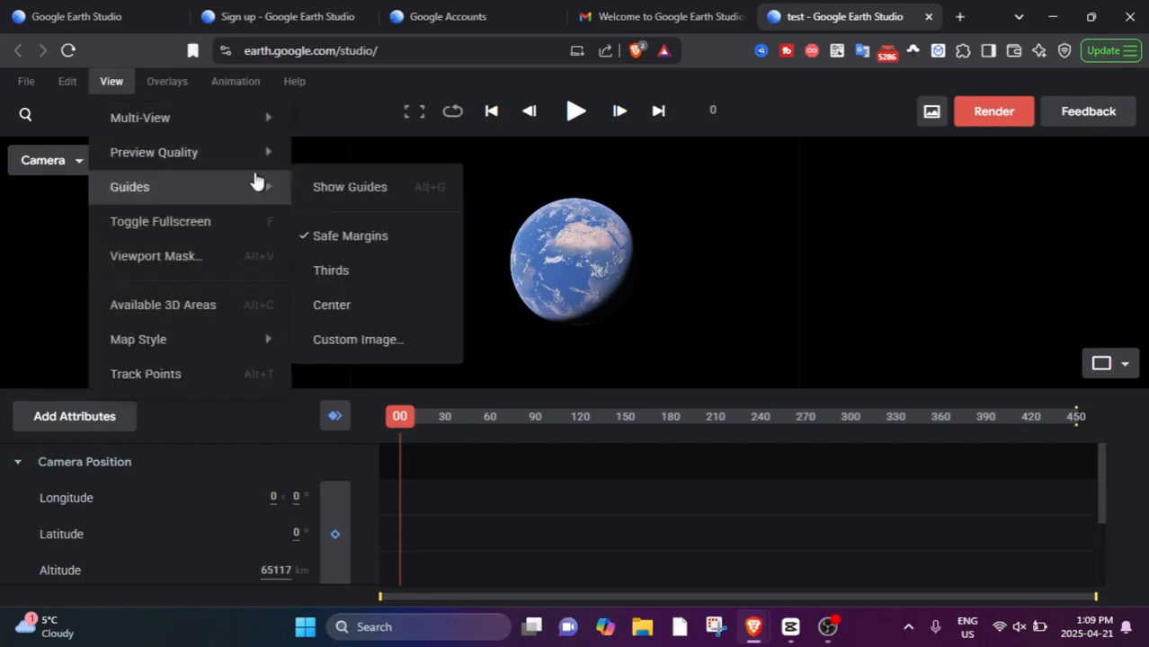
left_click(358, 221)
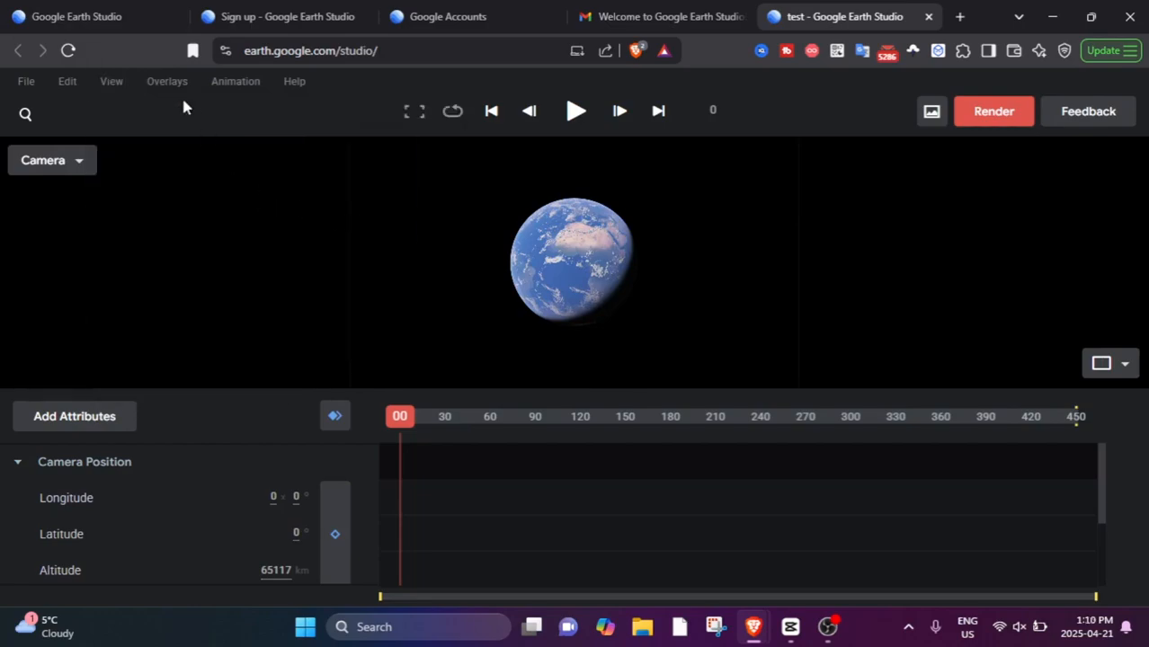
left_click(115, 83)
mouse_move(194, 205)
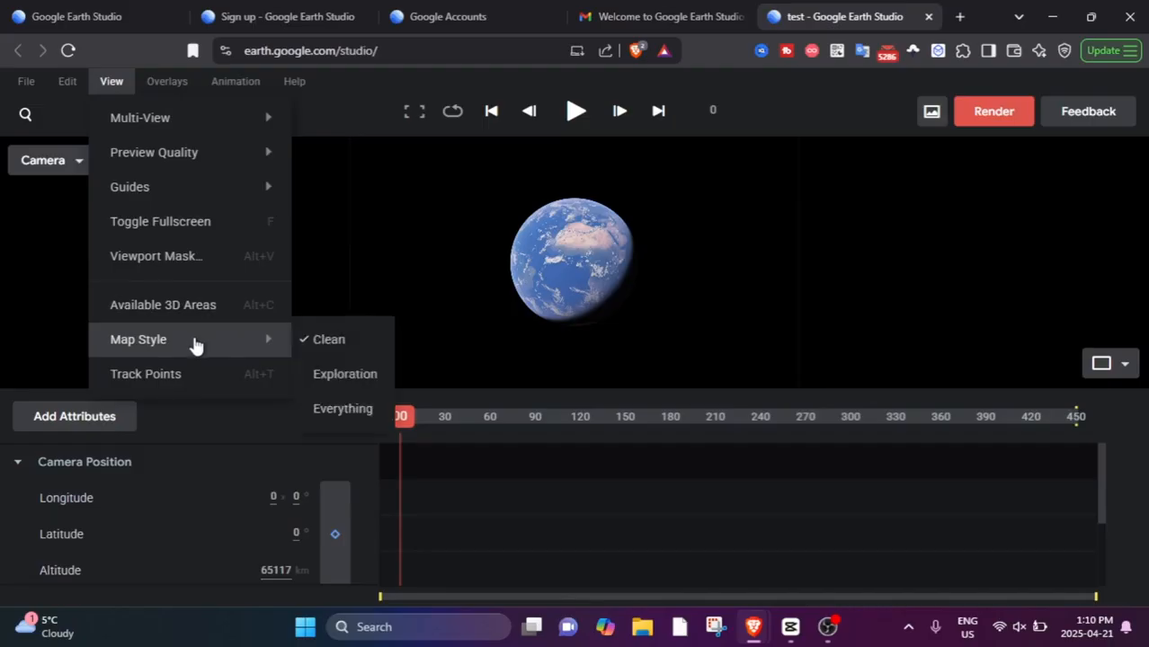
left_click(311, 373)
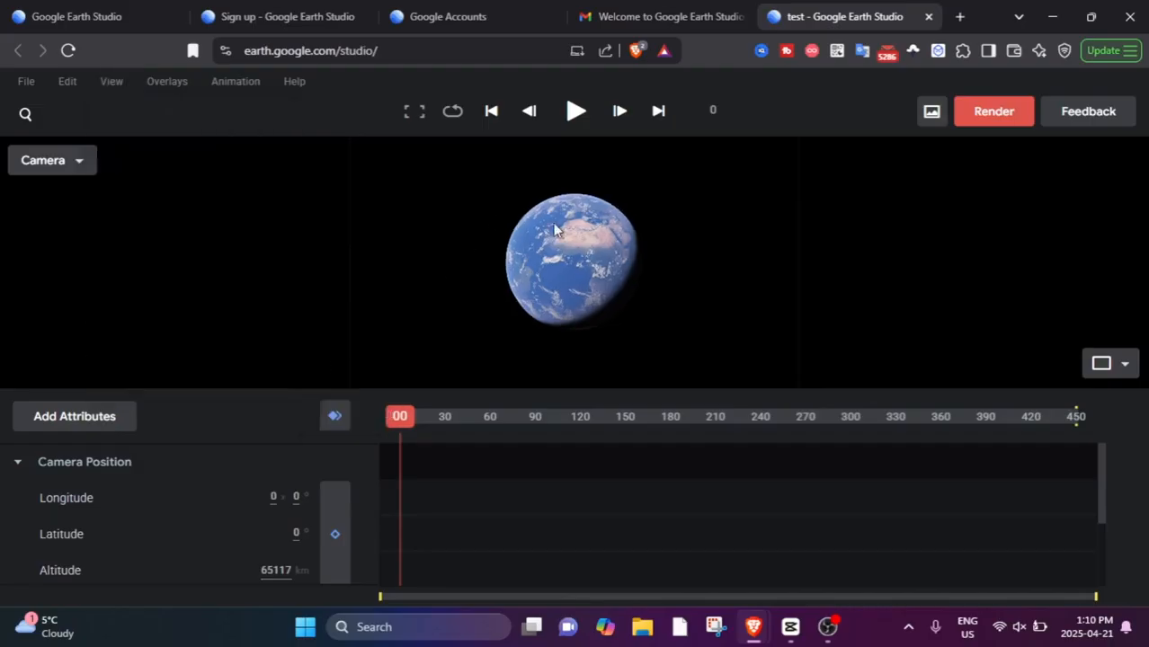
Restore the two-viewport layout and frame the camera over Europe at 4923 km altitude.
scroll(555, 229, "up", 3)
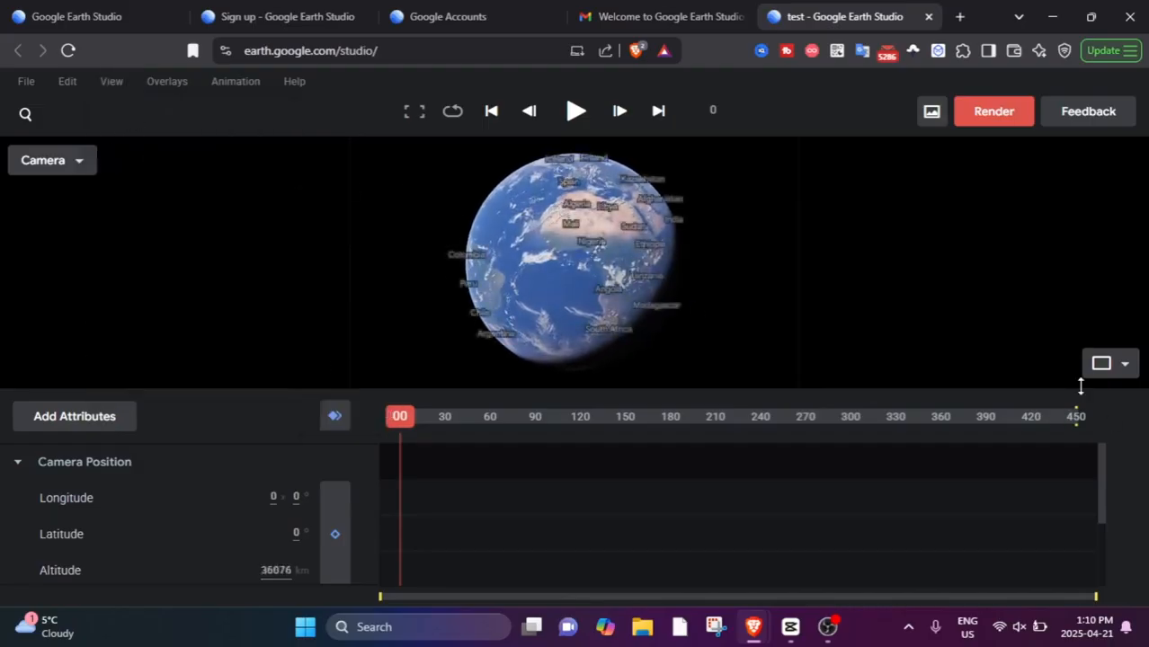
left_click(1109, 435)
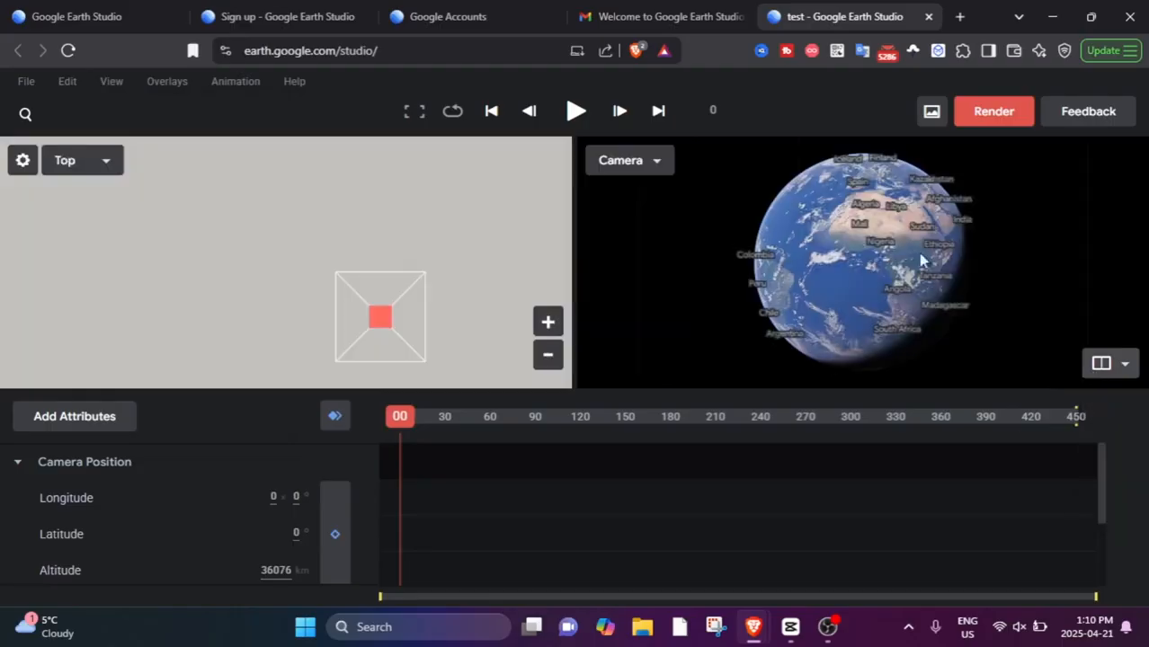
left_click_drag(923, 260, 856, 247)
scroll(856, 247, "up", 5)
left_click_drag(780, 214, 893, 257)
scroll(814, 252, "up", 2)
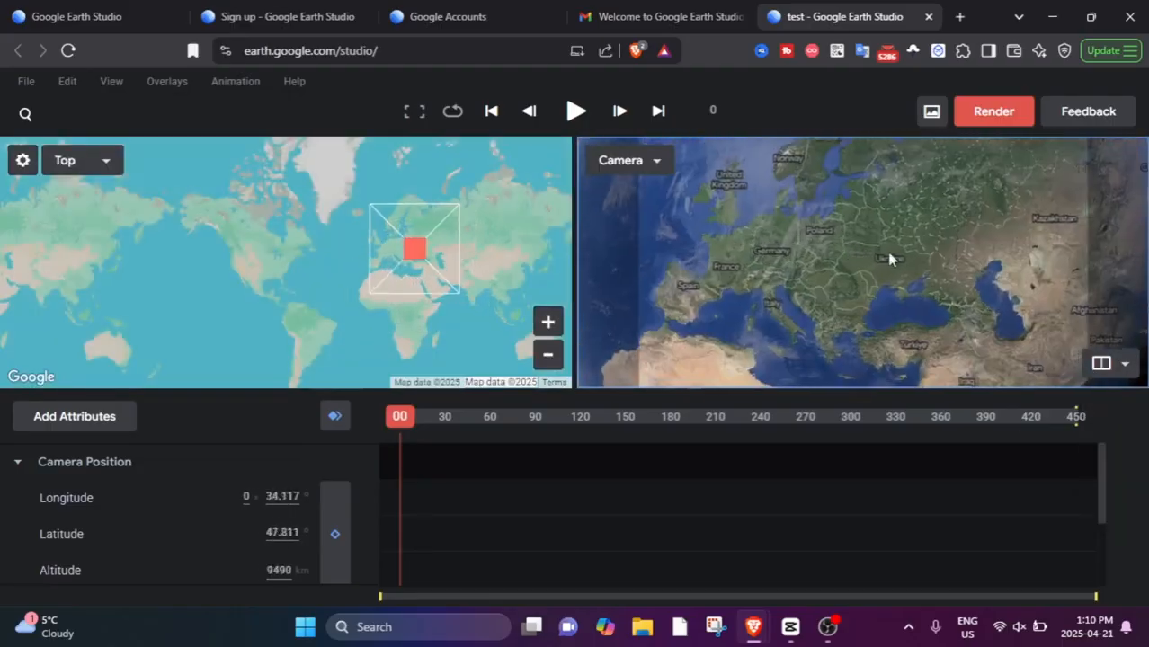
left_click_drag(771, 221, 809, 216)
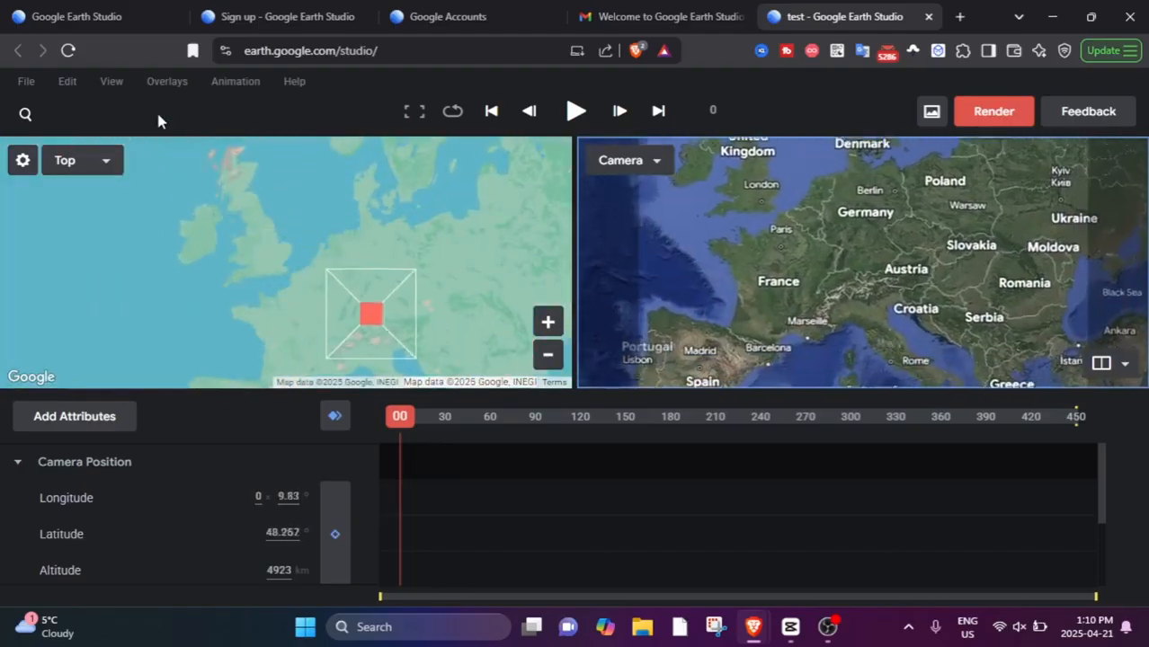
Set the map style to Everything and inspect the road and place labels around London from close range.
left_click(167, 81)
mouse_move(125, 93)
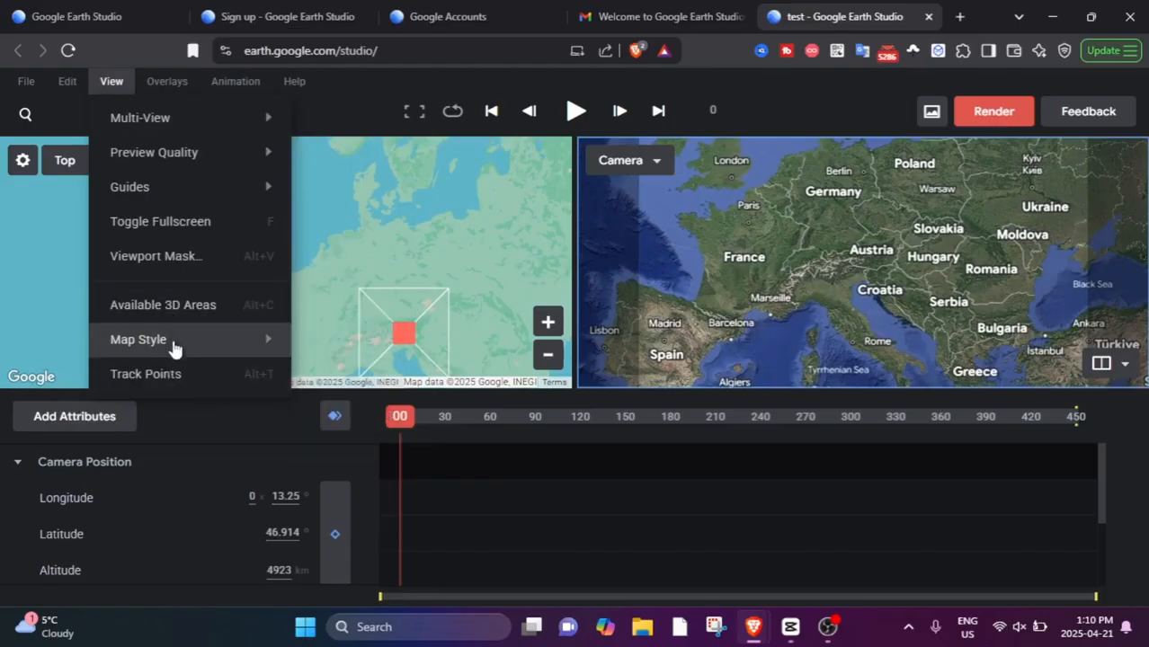
left_click(342, 409)
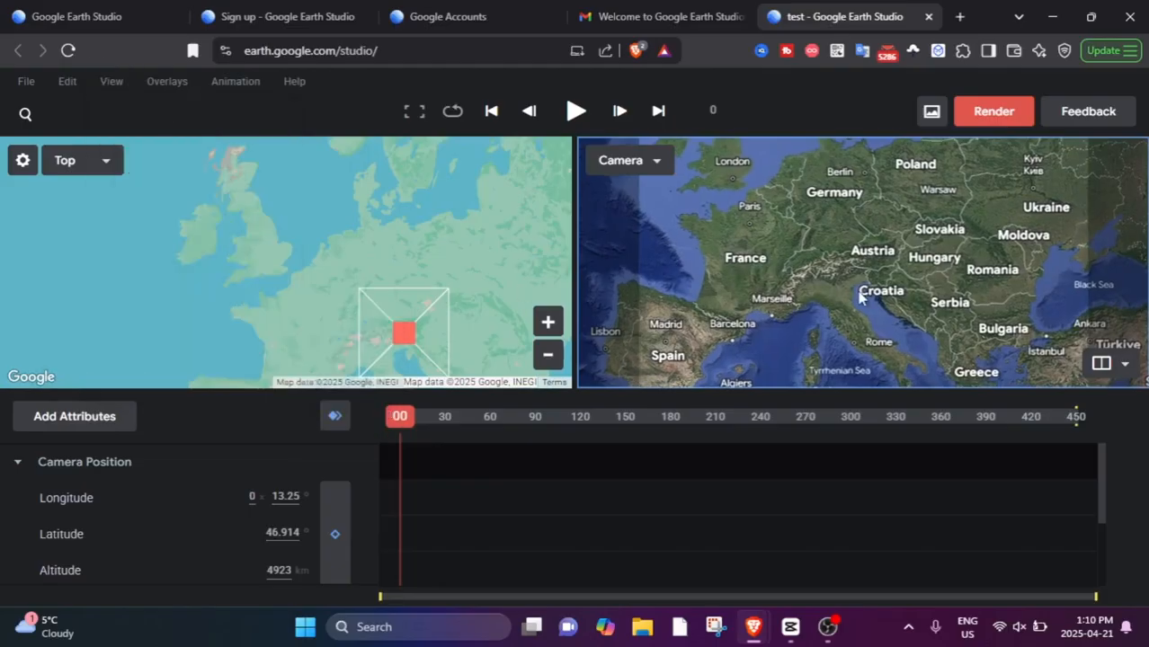
scroll(838, 266, "down", 10)
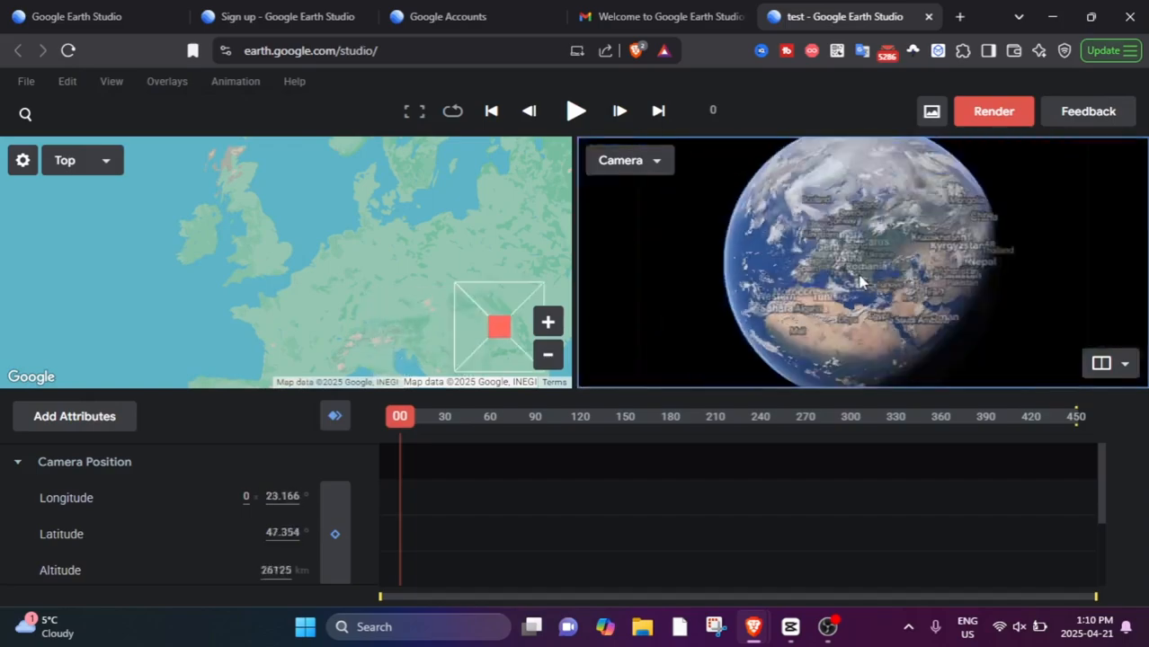
scroll(841, 265, "up", 8)
left_click_drag(724, 202, 845, 324)
scroll(862, 274, "up", 10)
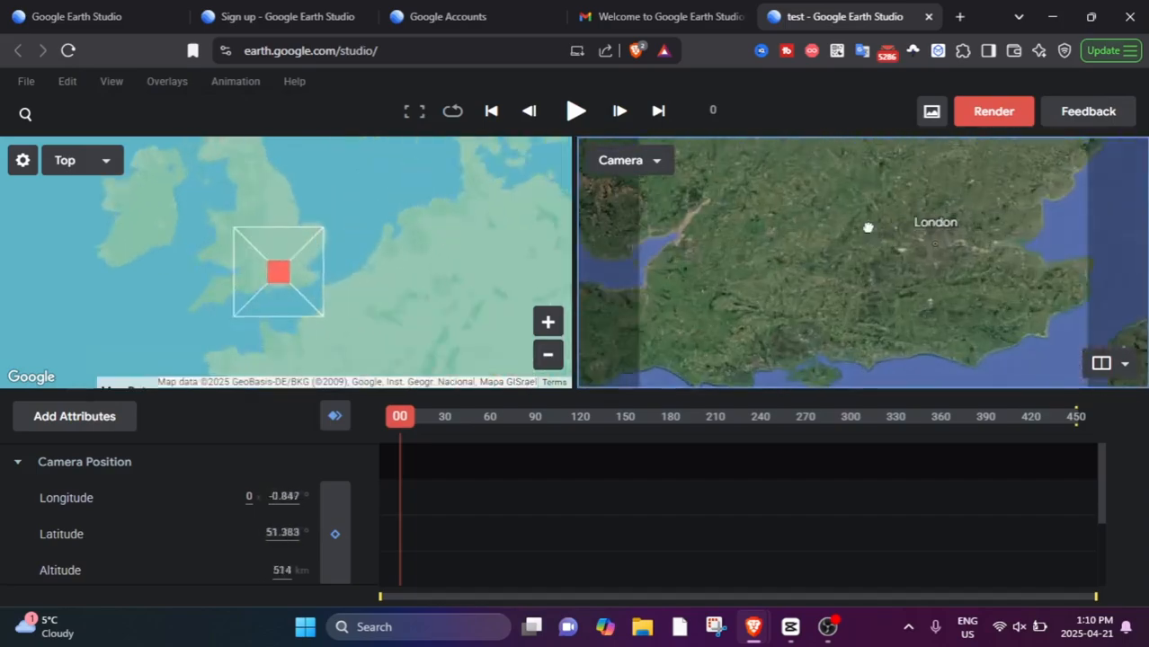
scroll(862, 281, "up", 10)
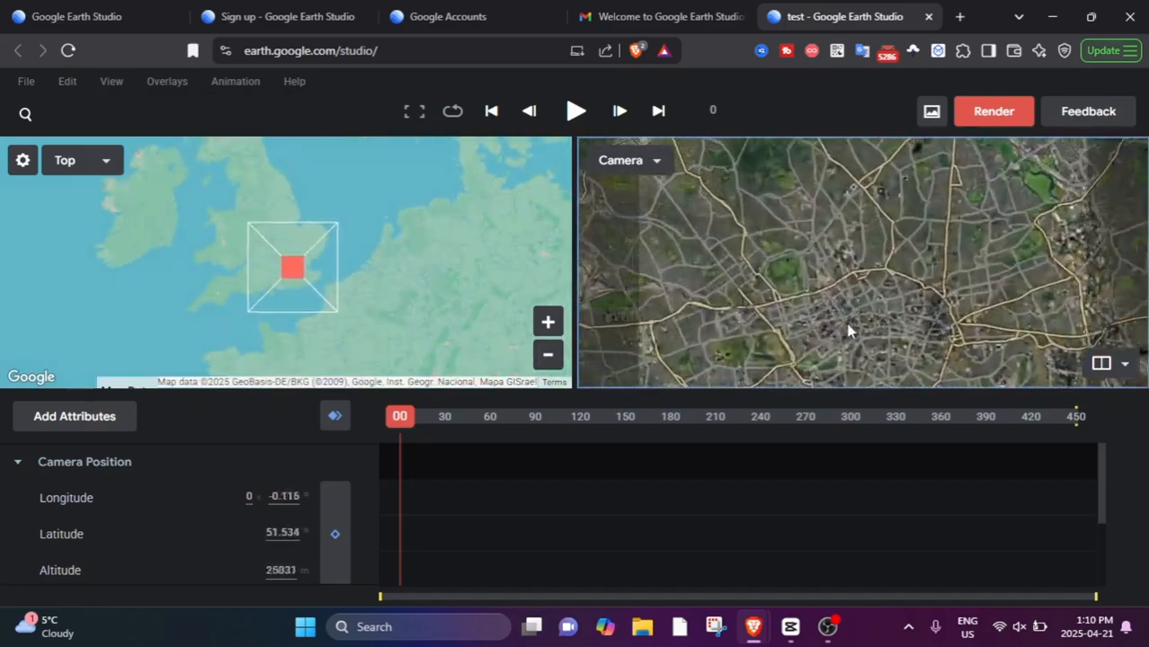
scroll(873, 276, "down", 10)
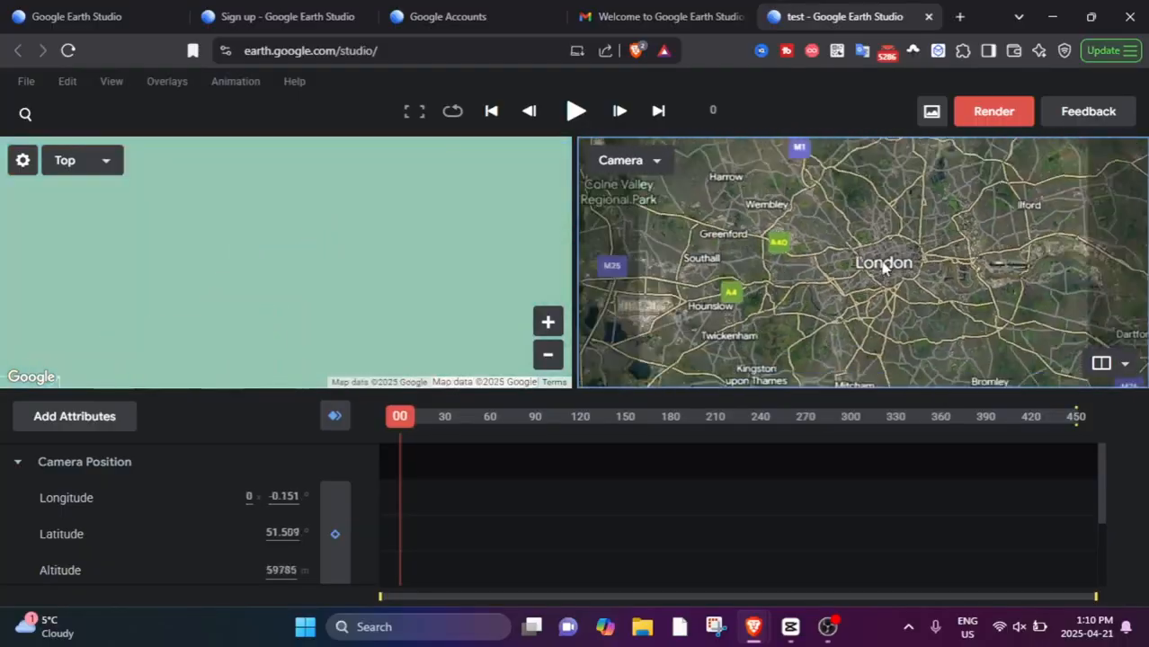
Turn on the display of available 3D areas and inspect Paris with a rotated camera at 9235 m altitude.
left_click(112, 81)
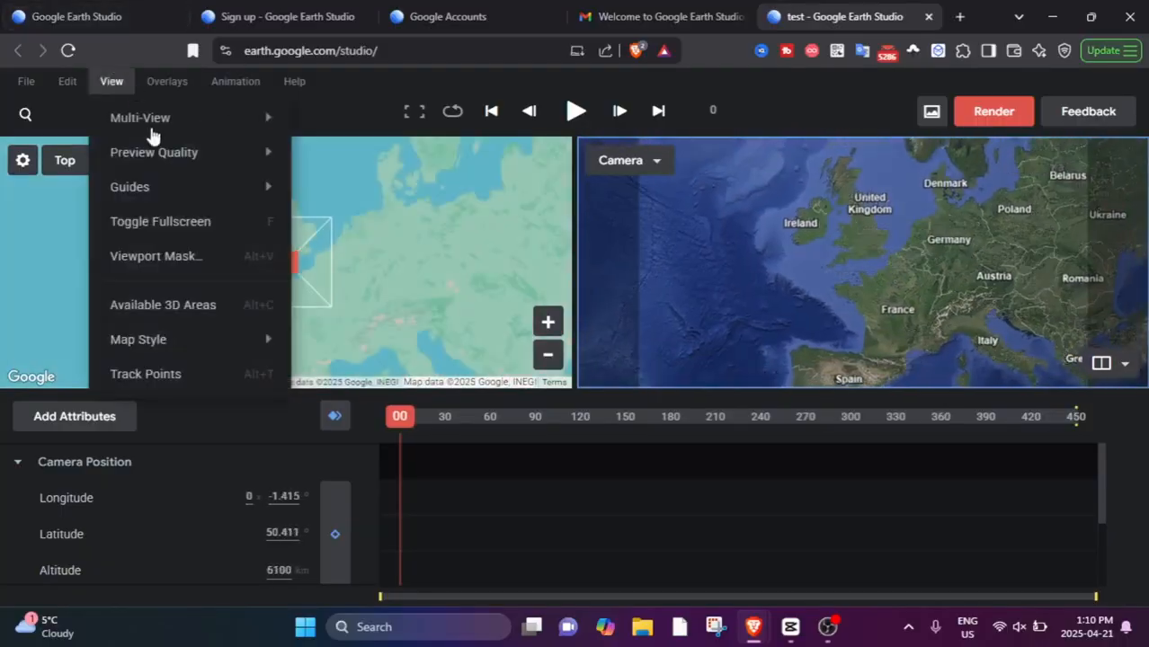
left_click(235, 311)
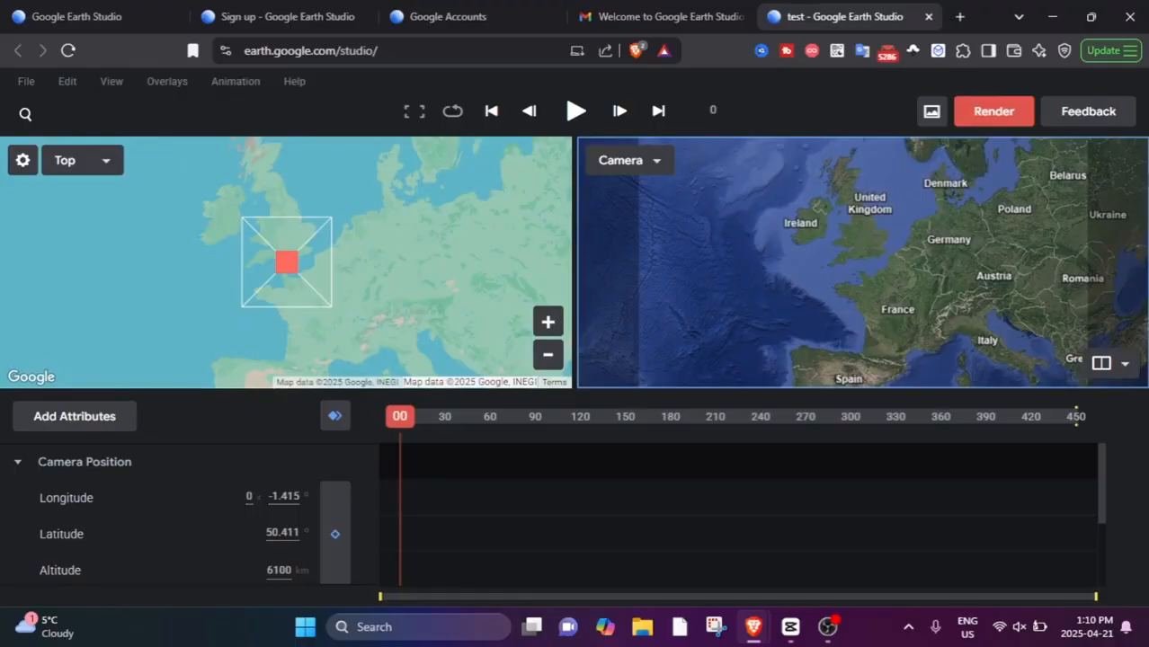
scroll(864, 279, "up", 8)
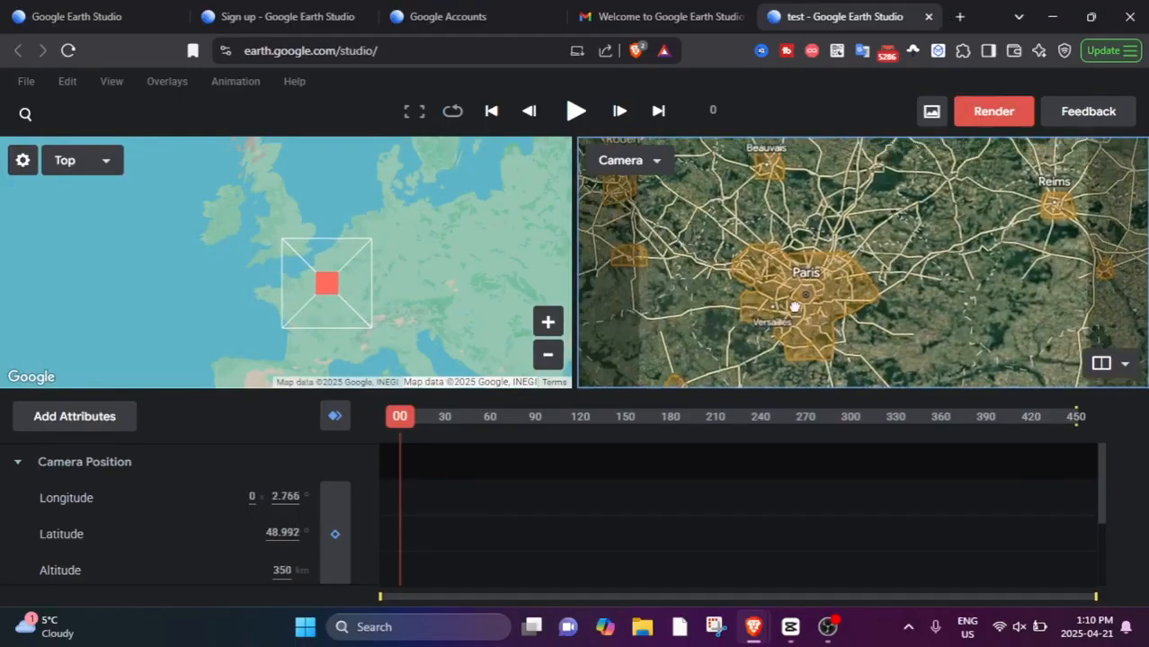
scroll(795, 308, "up", 8)
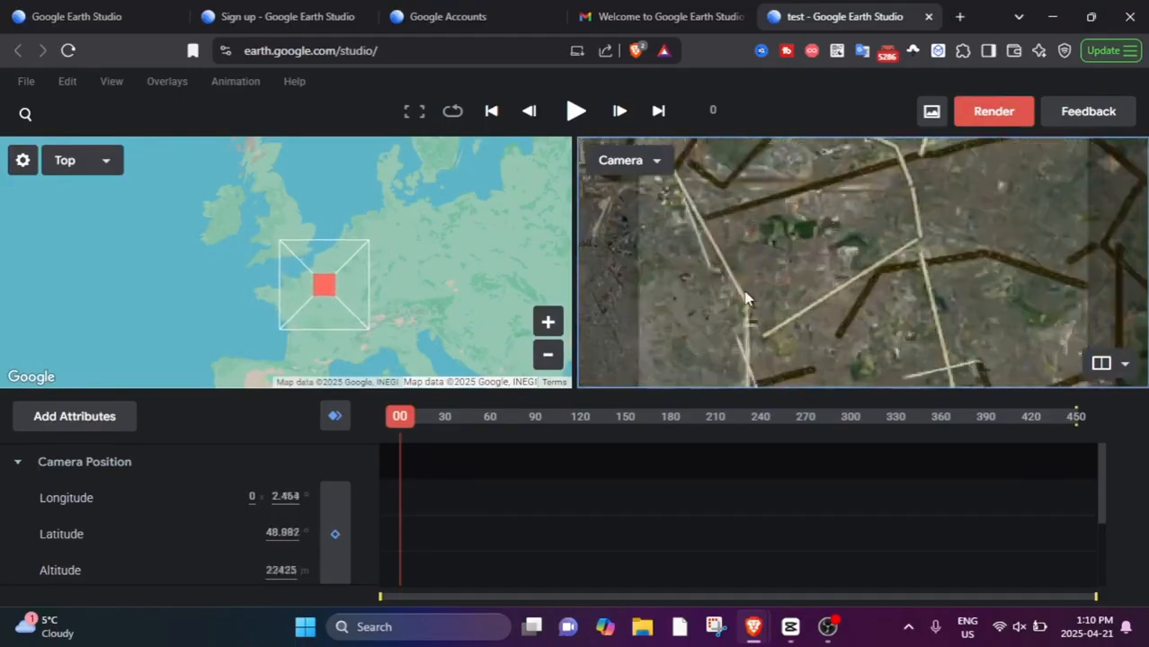
left_click_drag(761, 325, 775, 322)
left_click_drag(769, 252, 1136, 243, "ctrl")
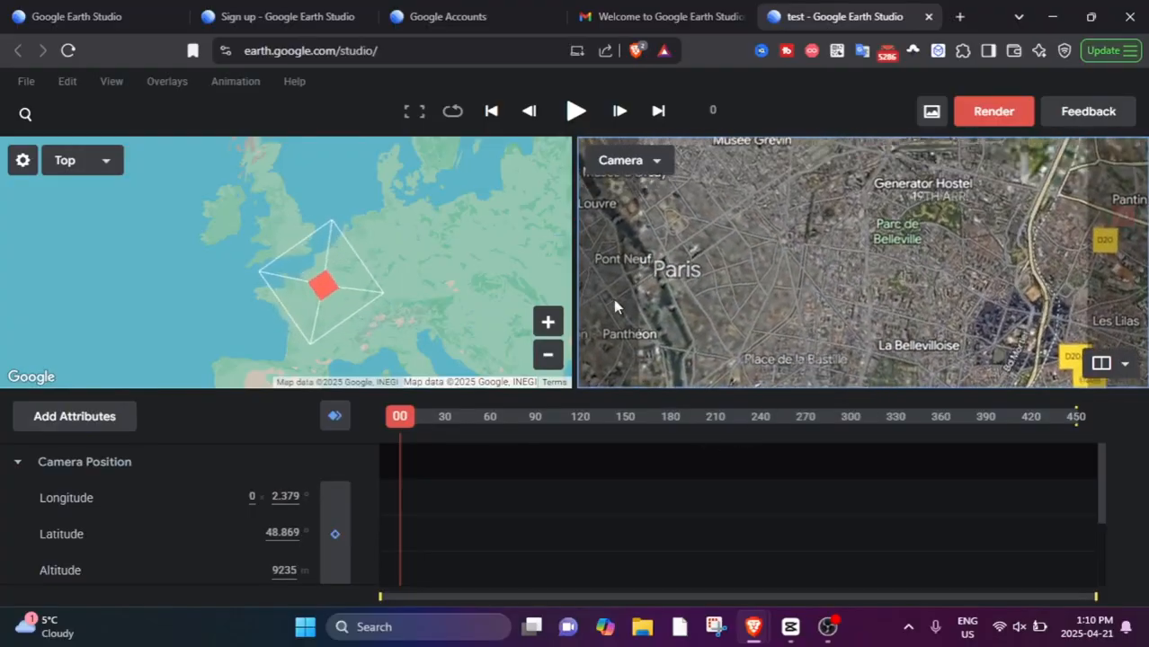
left_click_drag(616, 305, 693, 282, "ctrl")
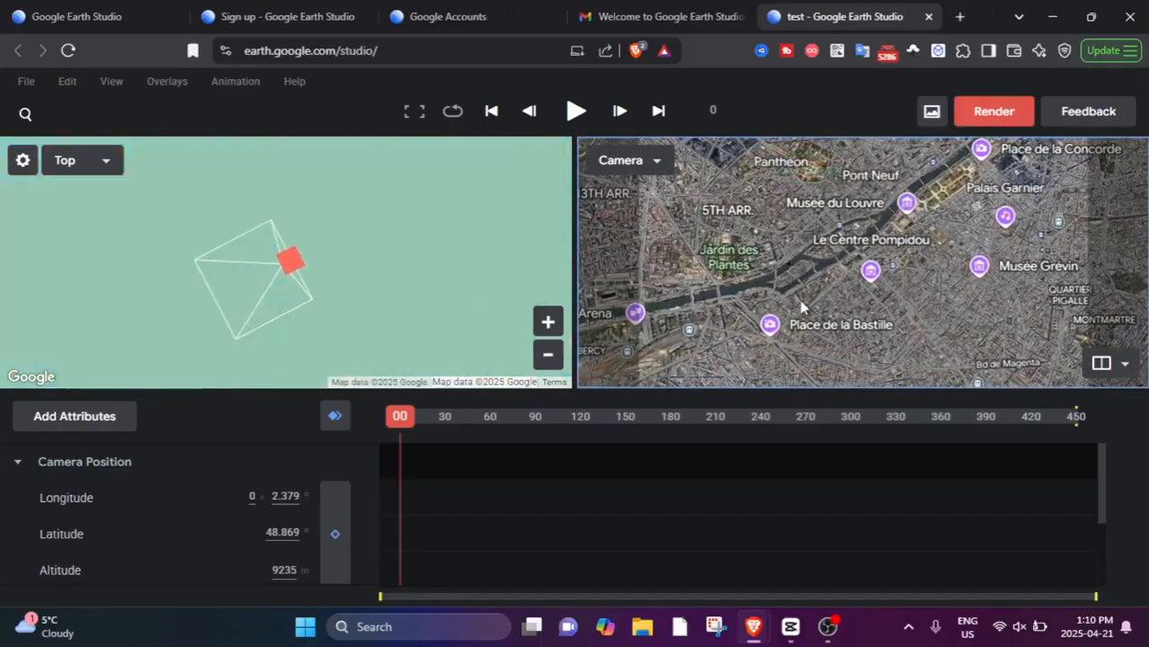
Inspect central Paris from closer range, bringing the camera to 2064 m altitude over Montparnasse and framing it in the Top map.
left_click_drag(851, 216, 1052, 304, "ctrl")
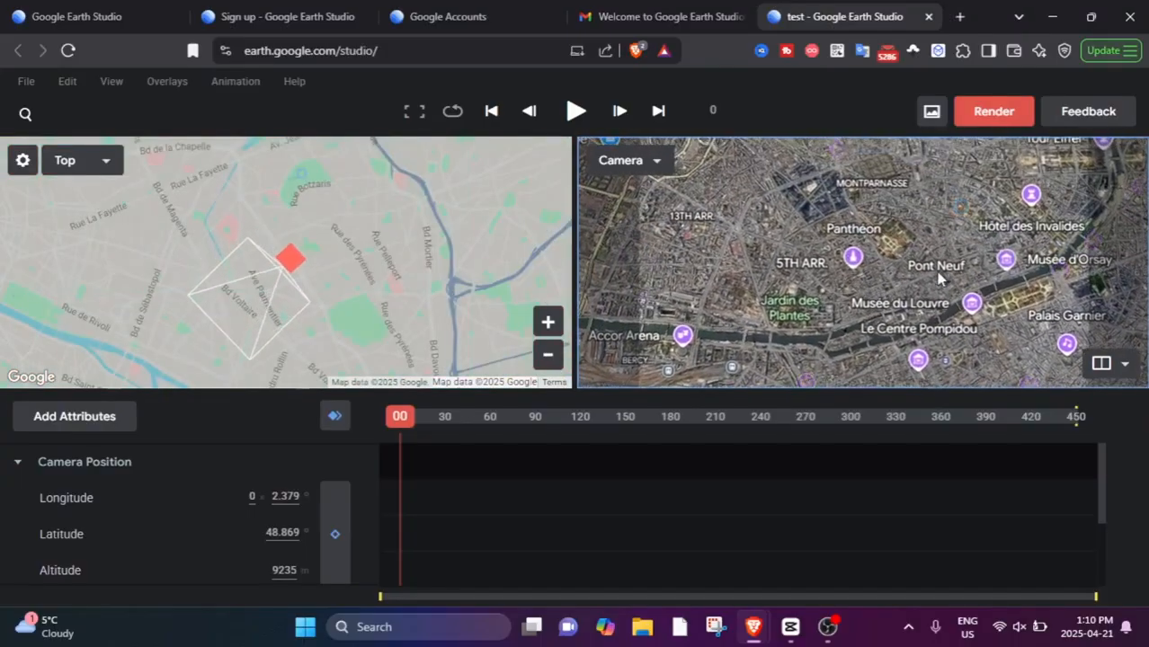
left_click_drag(939, 277, 839, 281)
left_click_drag(839, 235, 872, 267, "ctrl")
left_click_drag(870, 337, 854, 283)
scroll(837, 262, "up", 5)
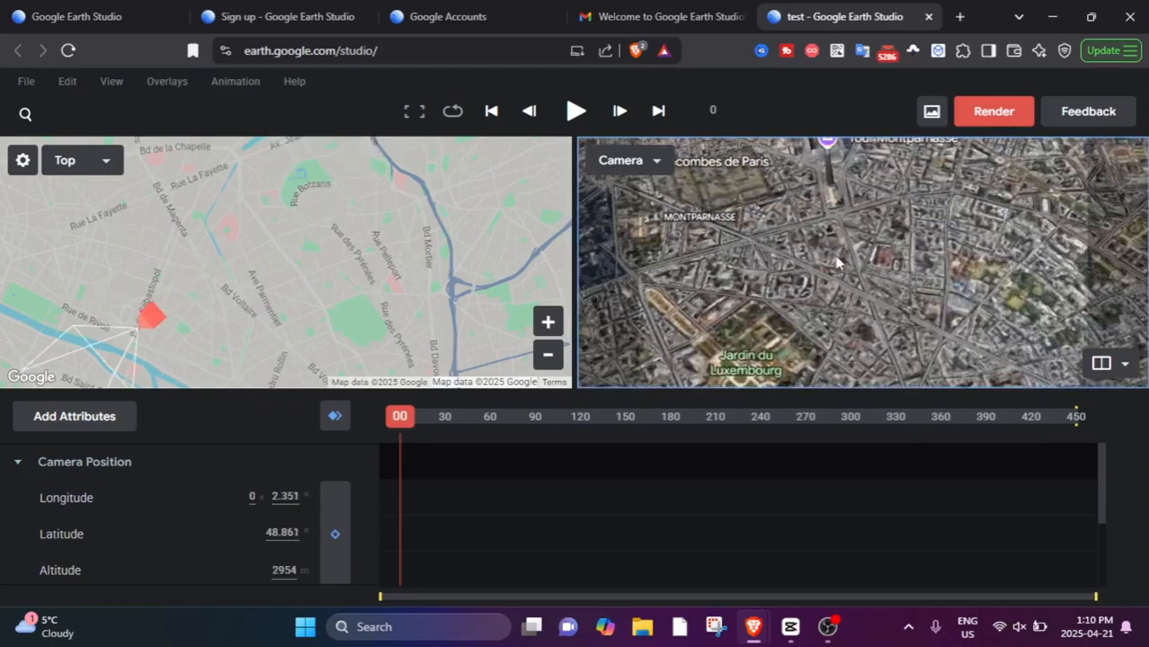
scroll(850, 189, "up", 3)
scroll(222, 326, "up", 3)
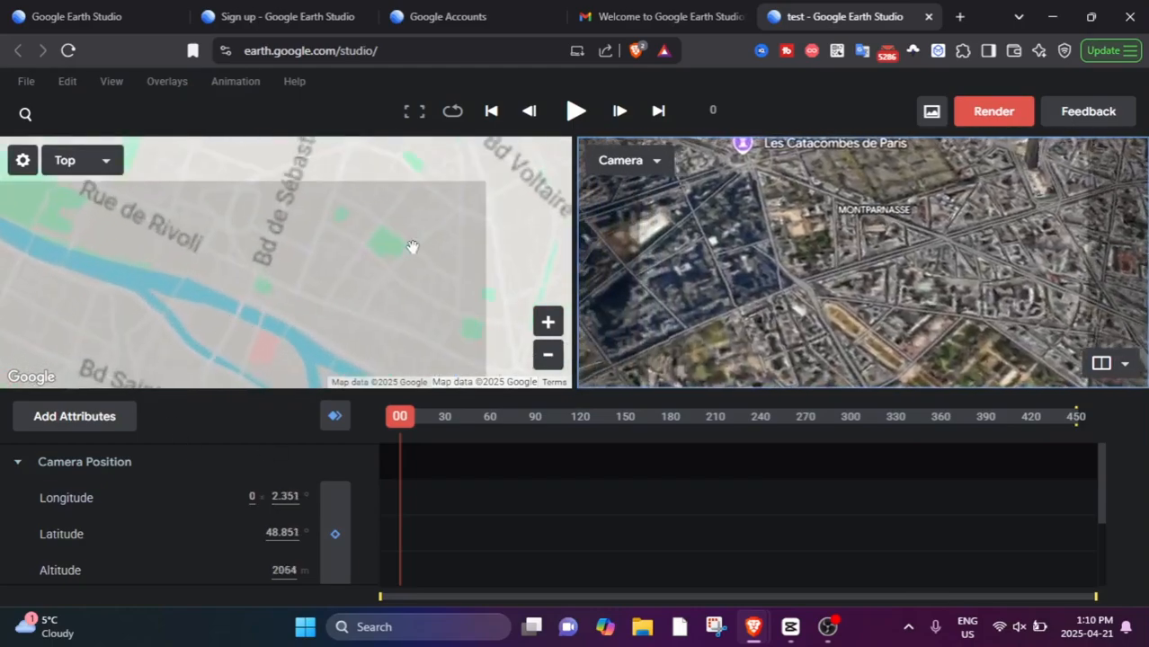
scroll(369, 251, "down", 3)
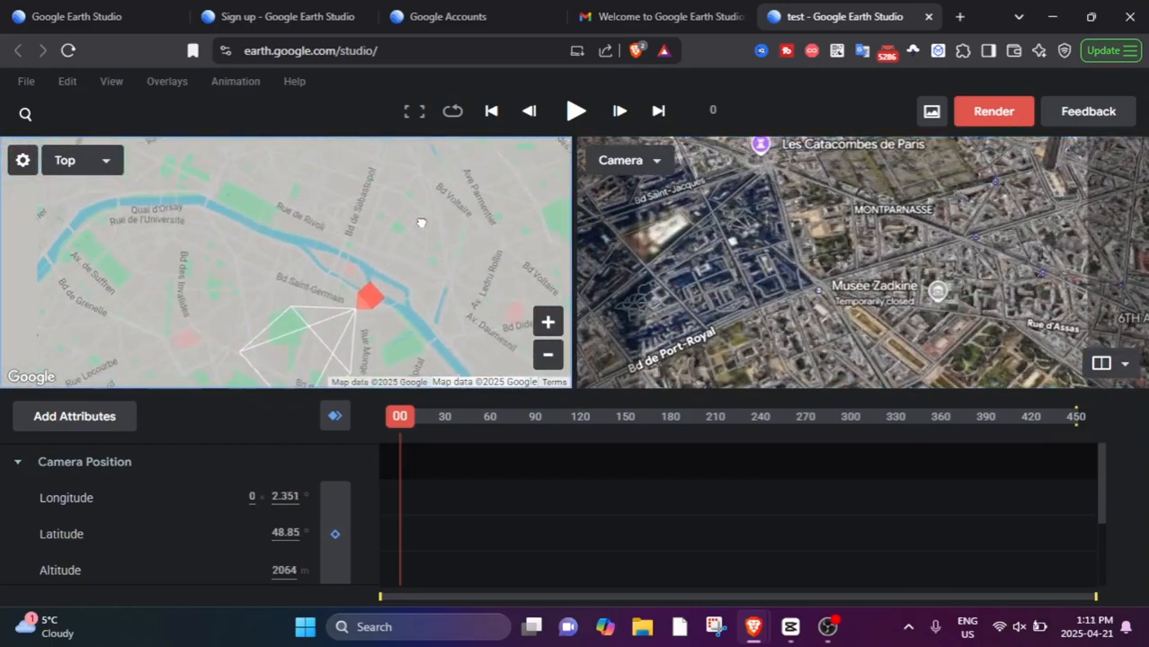
scroll(420, 222, "down", 3)
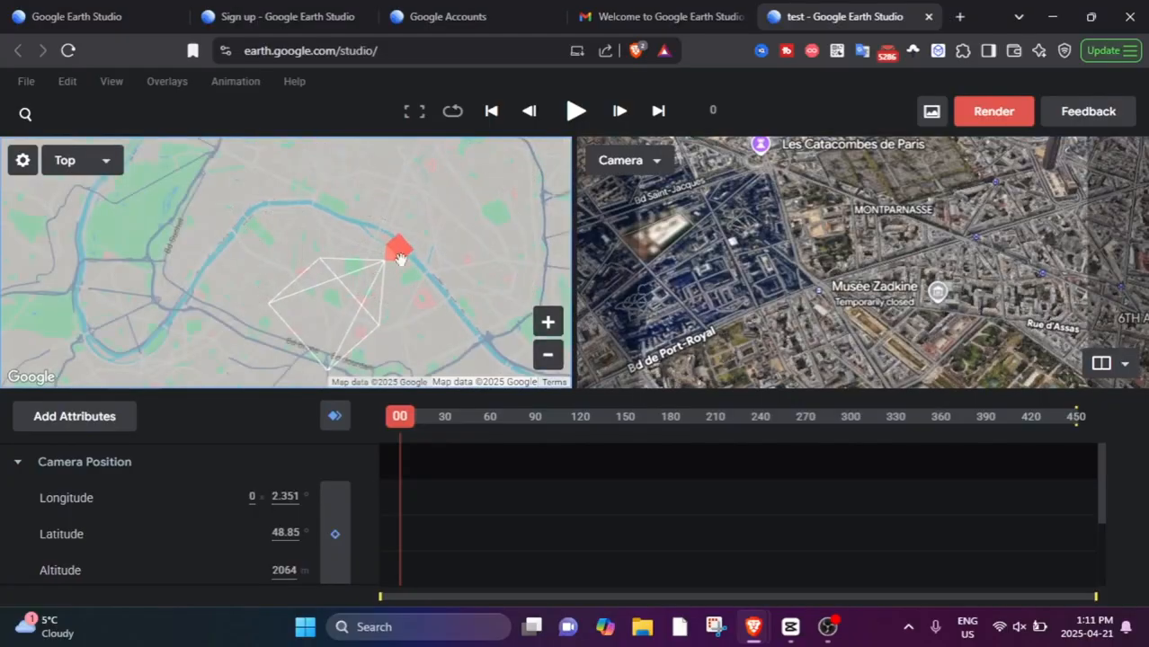
Inspect the 3D buildings around Denfert-Rochereau with a tilted camera at 243 m altitude.
mouse_move(806, 282)
left_mouse_down()
mouse_move(869, 255)
mouse_move(828, 295)
mouse_move(858, 364)
left_mouse_up()
scroll(869, 255, "up", 4)
mouse_move(855, 314)
left_mouse_down()
mouse_move(857, 357)
mouse_move(862, 206)
left_mouse_up()
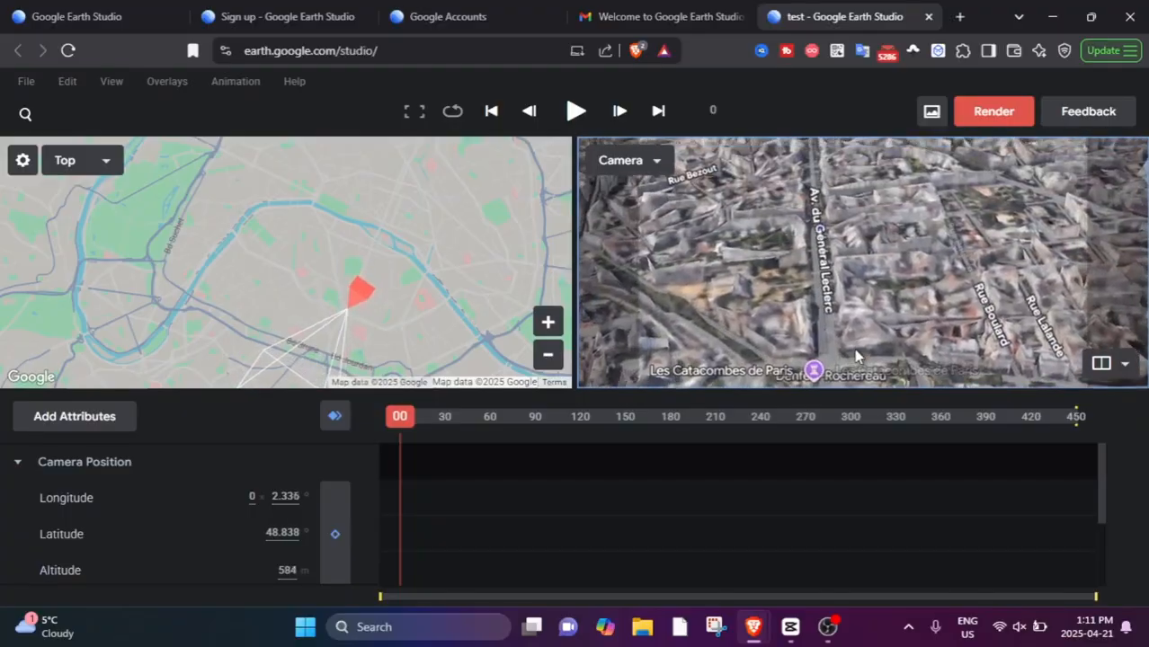
scroll(857, 357, "up", 3)
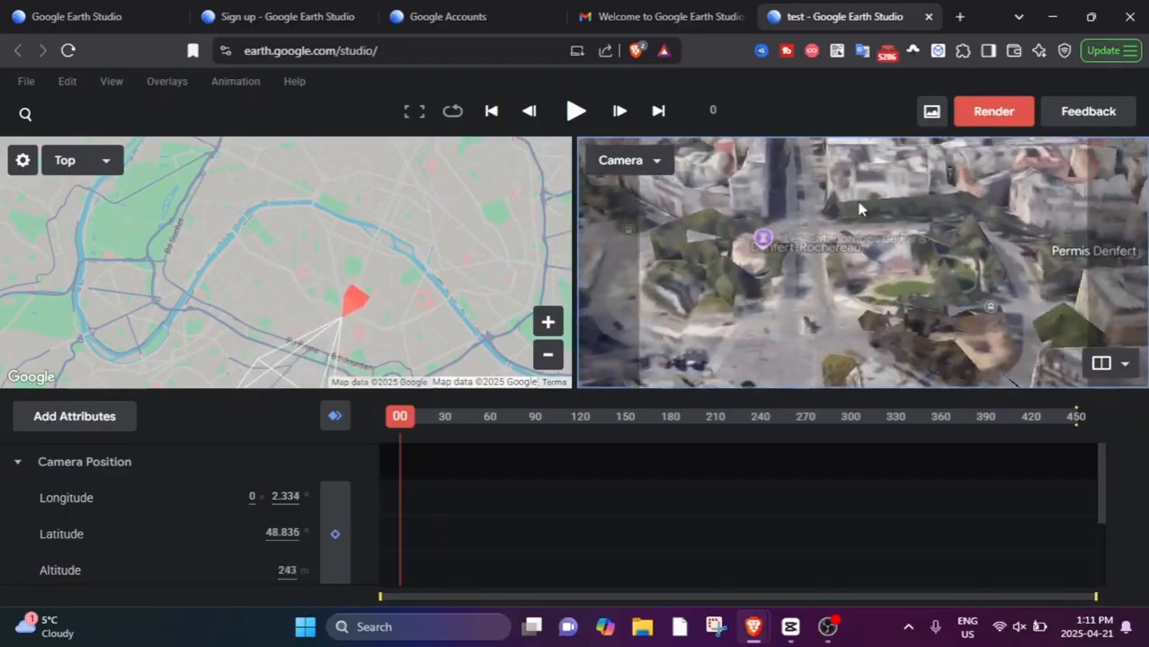
Pull the camera back to 1406 km altitude with Europe on the horizon and add an enabled Camera Target at frame 0.
left_click_drag(929, 282, 936, 281)
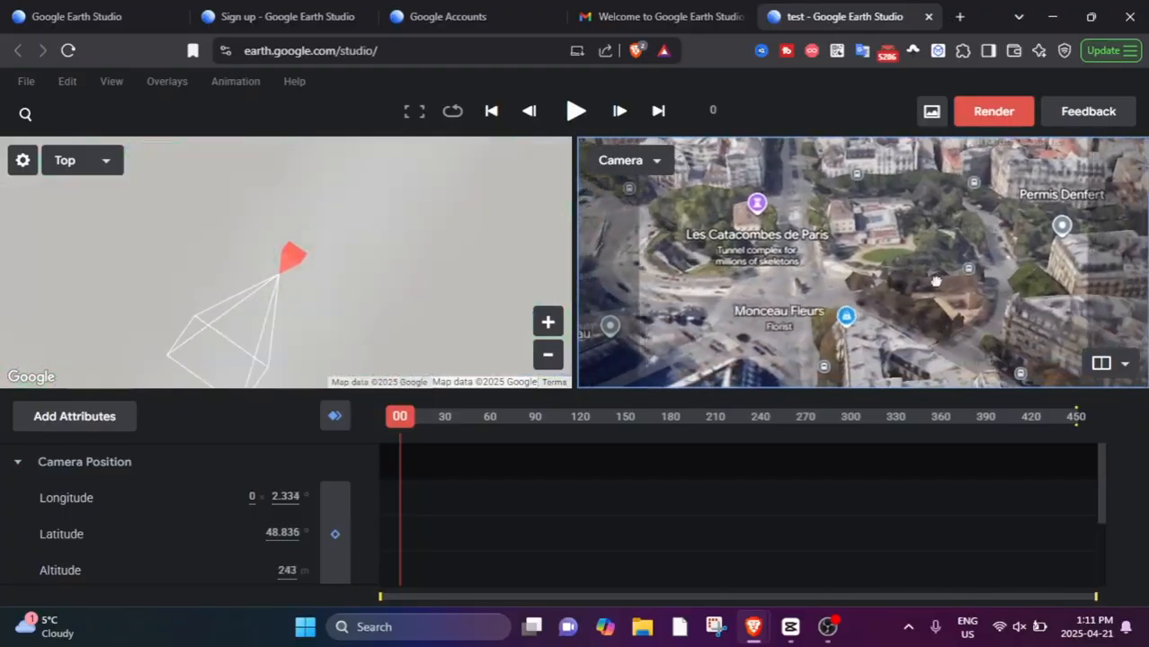
scroll(936, 281, "down", 10)
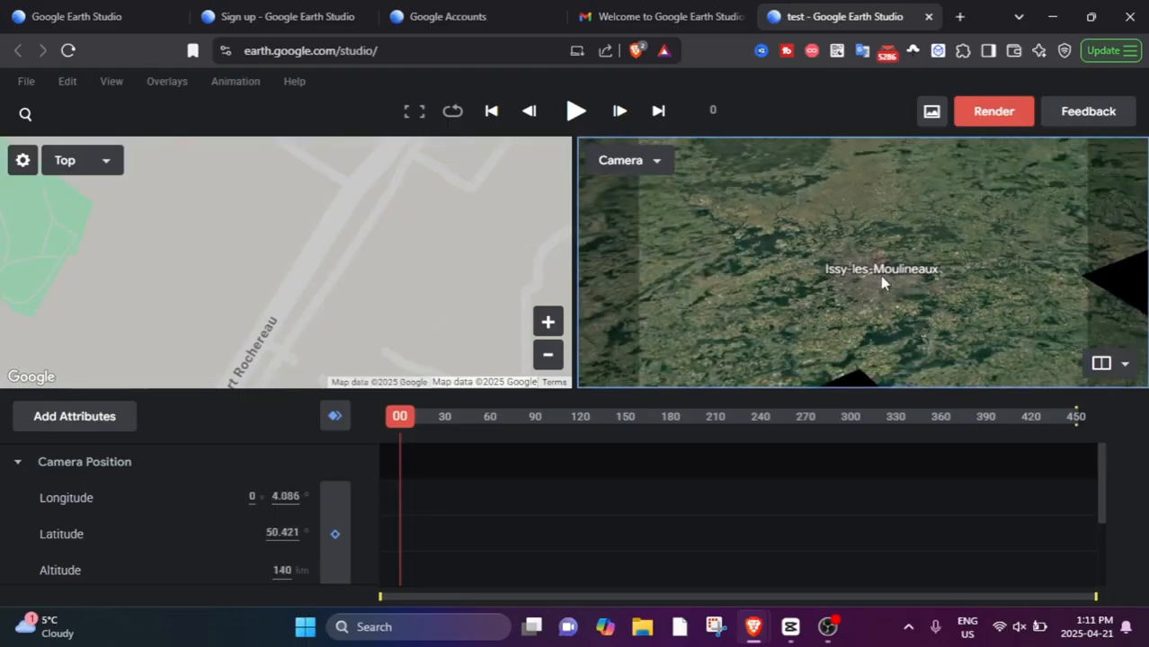
scroll(882, 281, "down", 4)
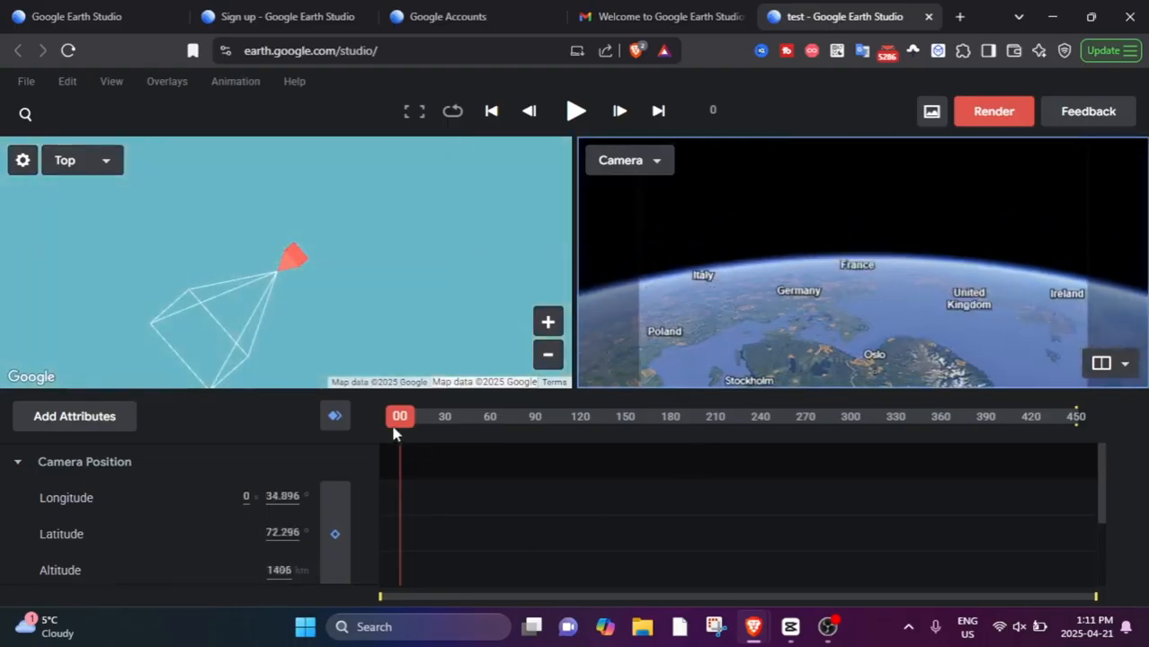
left_click(99, 427)
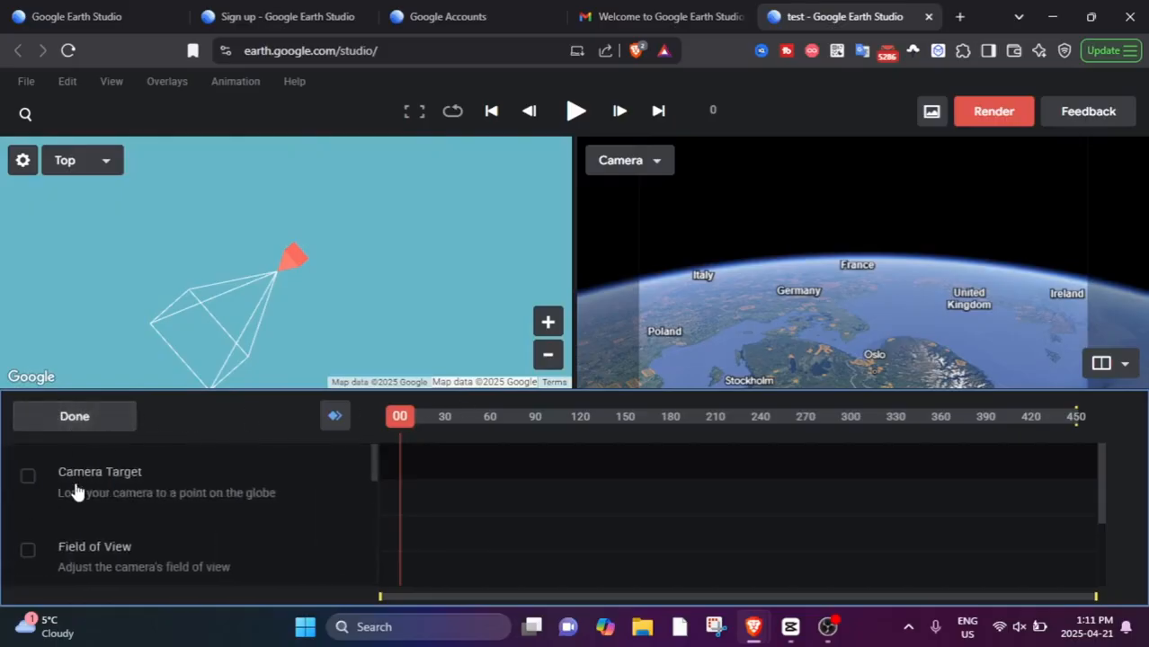
left_click(28, 477)
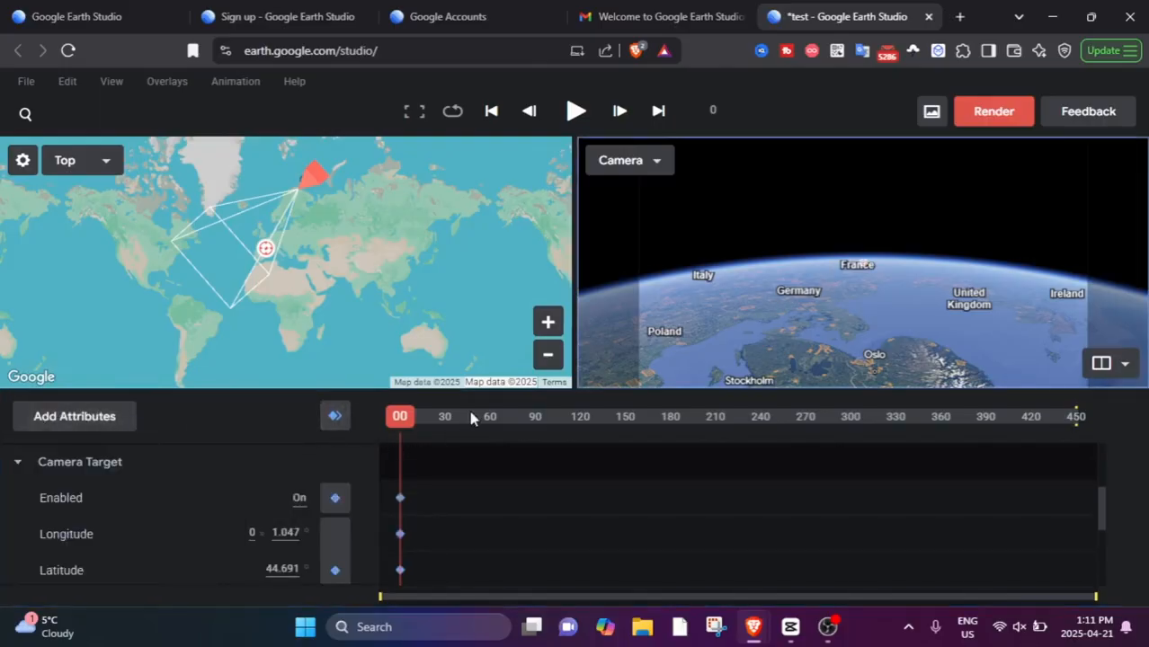
At frame 155, fly the camera into a low horizon view over central Paris and keyframe the attributes.
left_click_drag(392, 416, 634, 415)
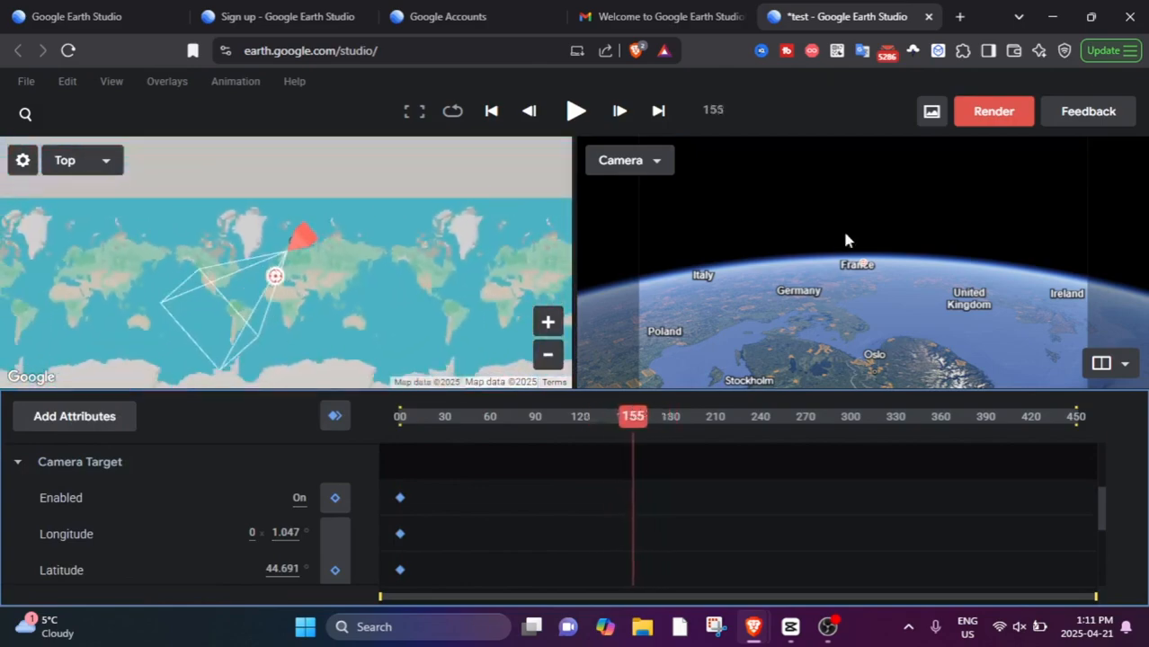
scroll(800, 233, "up", 5)
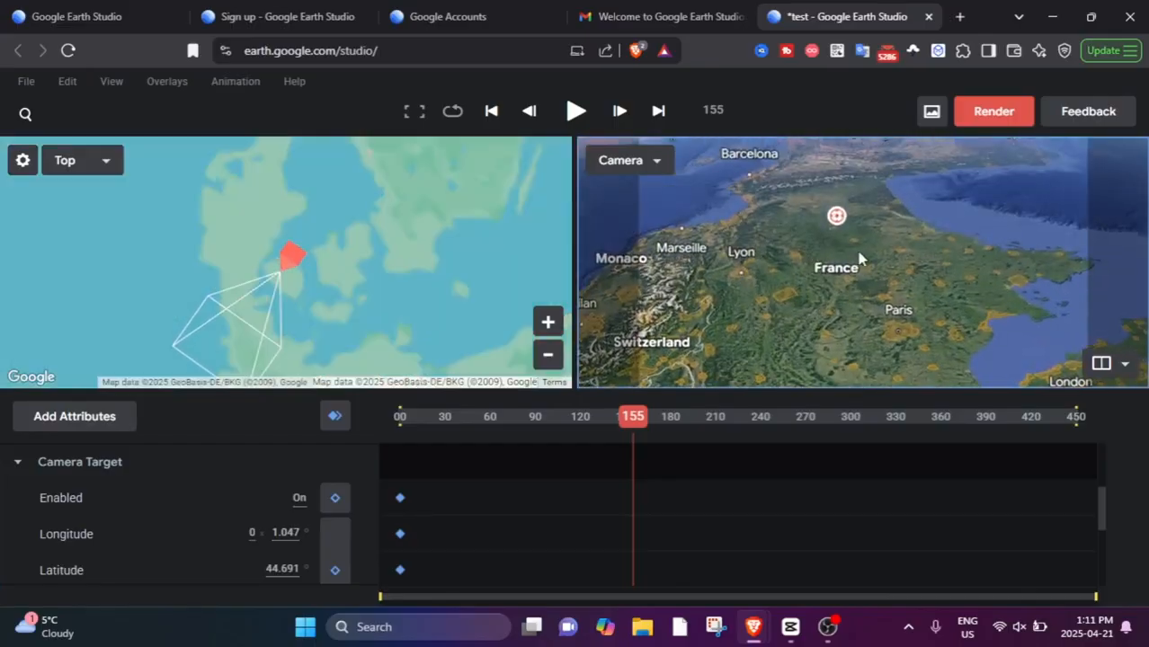
scroll(912, 348, "up", 5)
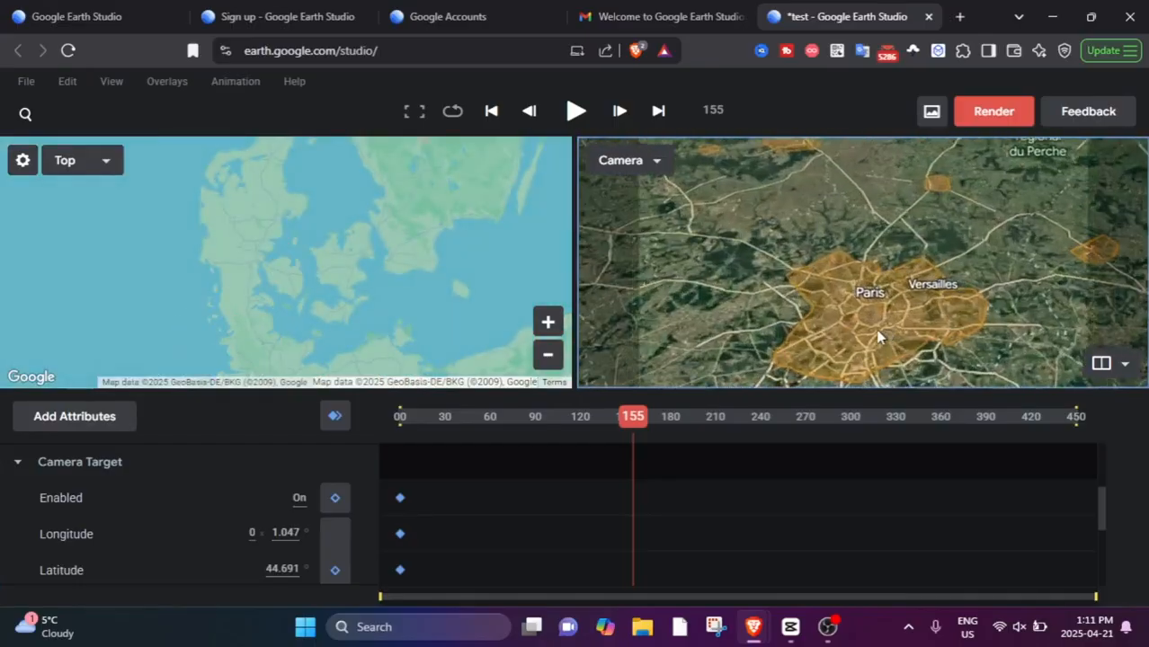
scroll(871, 336, "up", 2)
mouse_move(836, 306)
left_mouse_down()
mouse_move(831, 261)
mouse_move(849, 355)
mouse_move(875, 341)
mouse_move(916, 353)
mouse_move(898, 222)
mouse_move(870, 205)
mouse_move(852, 295)
mouse_move(848, 261)
left_mouse_up()
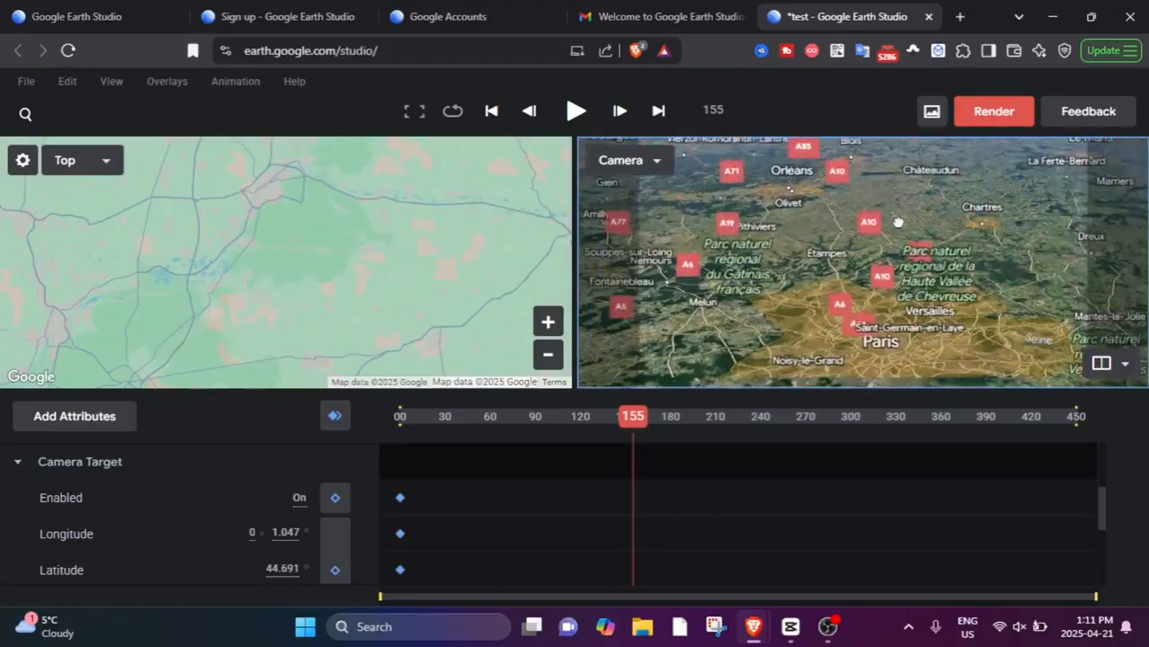
scroll(850, 288, "up", 4)
scroll(829, 259, "up", 5)
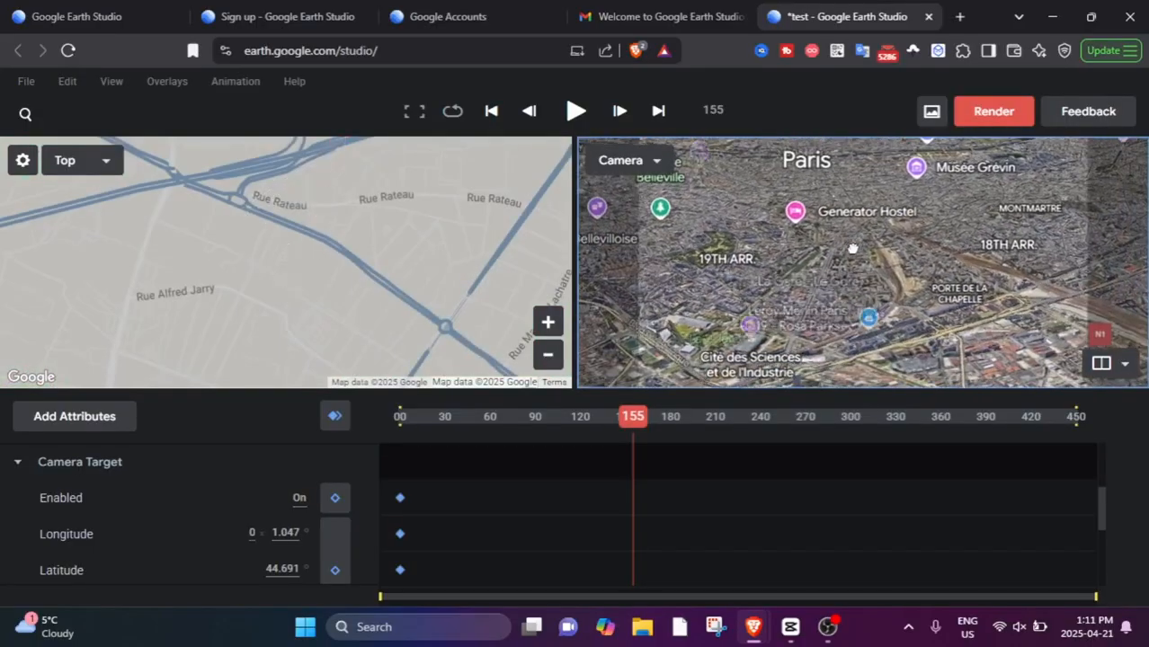
scroll(804, 297, "up", 8)
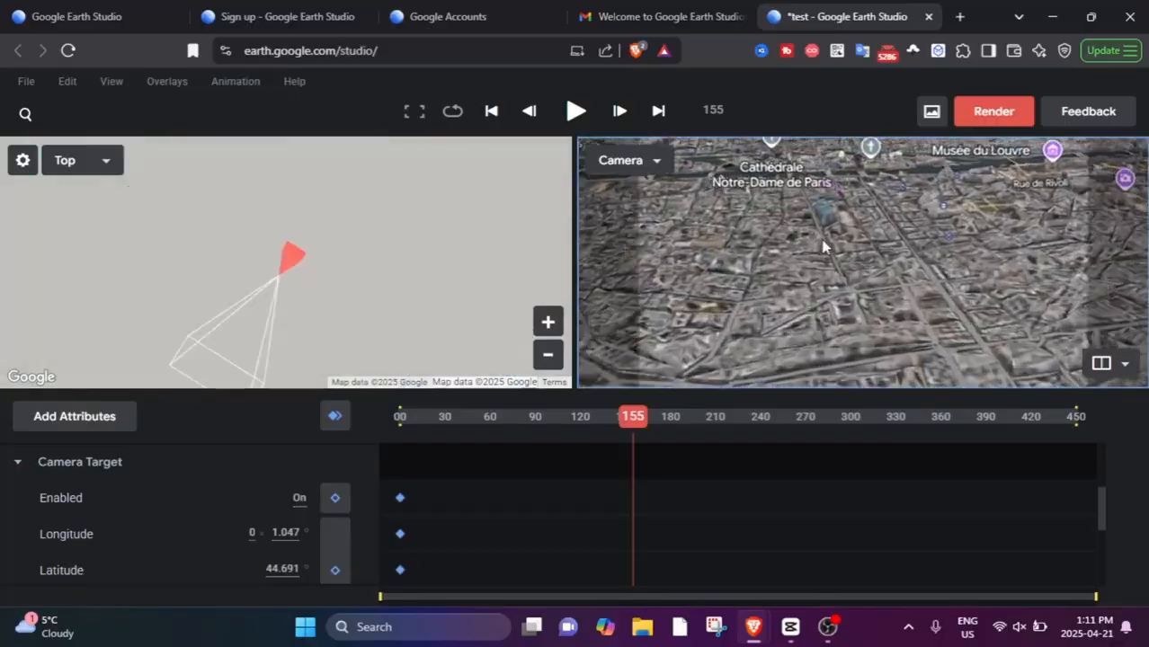
left_click_drag(826, 245, 923, 410)
left_click_drag(831, 310, 851, 283)
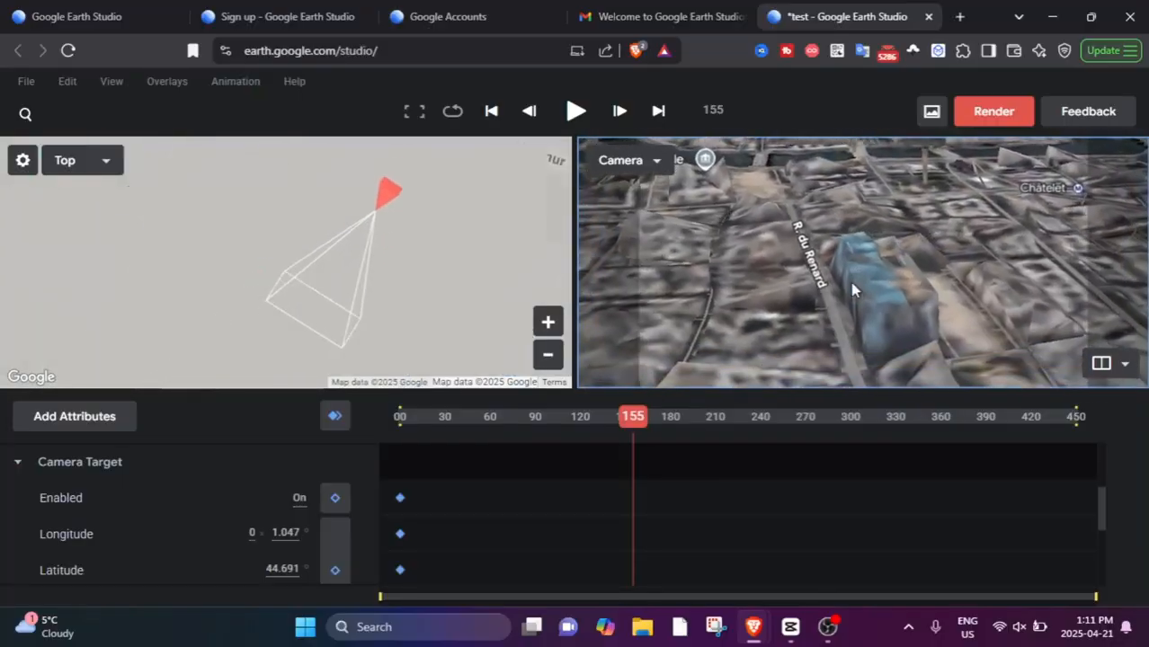
scroll(851, 282, "up", 2)
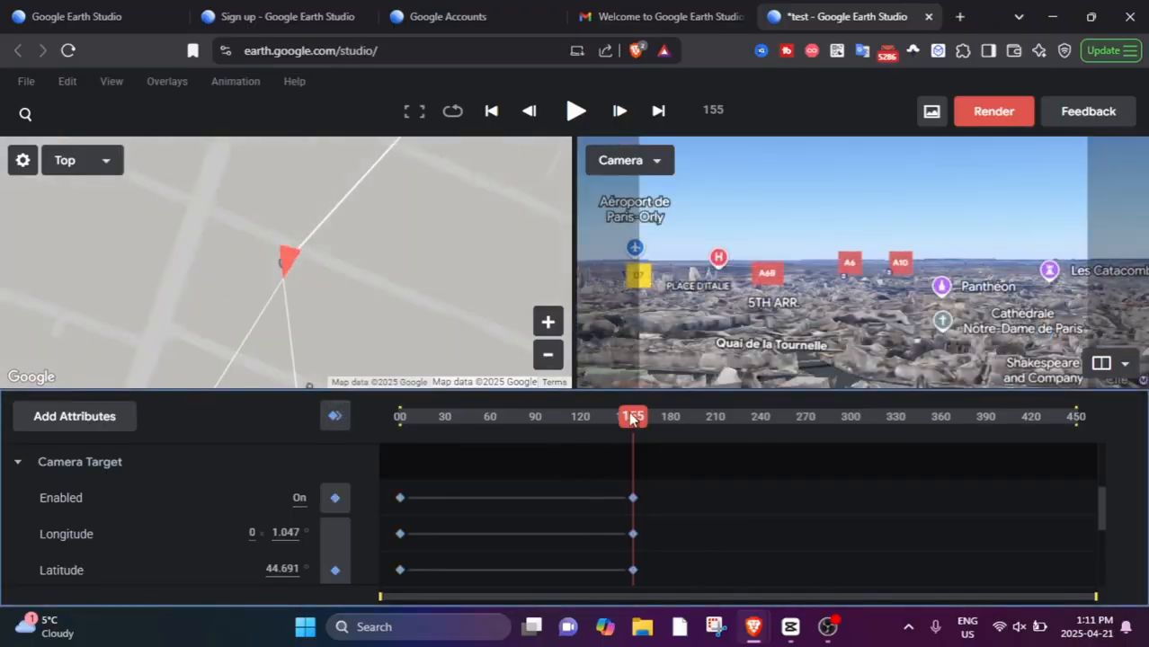
Preview the camera flight from the start and open the list of additional attributes.
left_click_drag(538, 419, 278, 459)
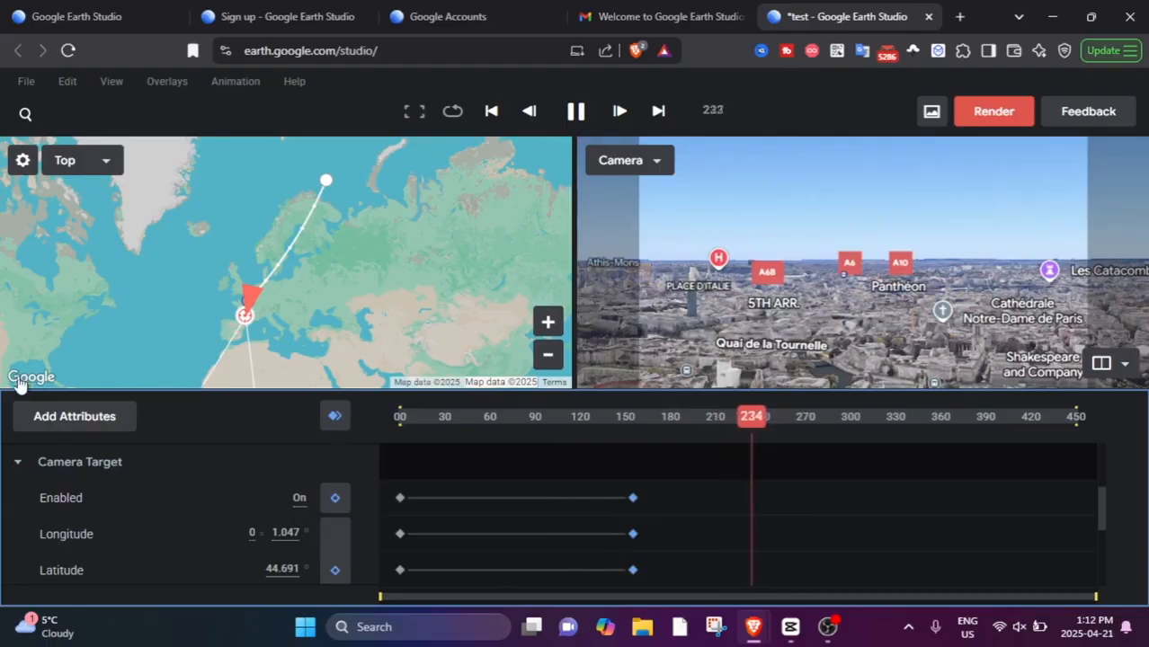
left_click(51, 414)
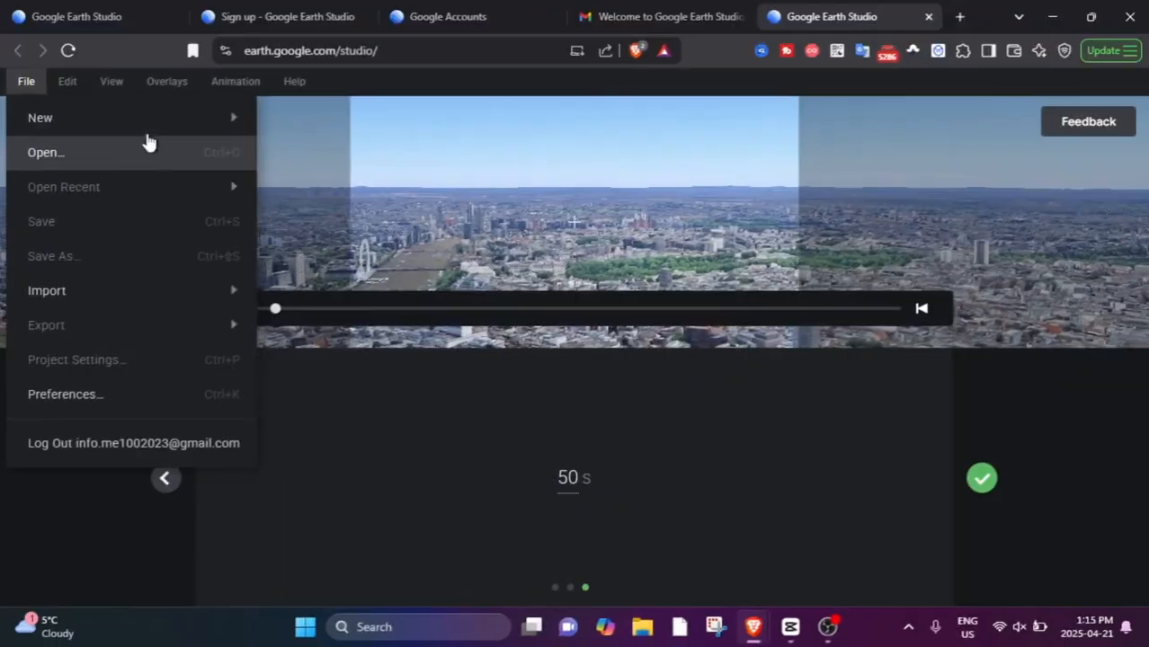
Start a new Spiral quick-start project with Paris, France as the orbit point.
mouse_move(147, 133)
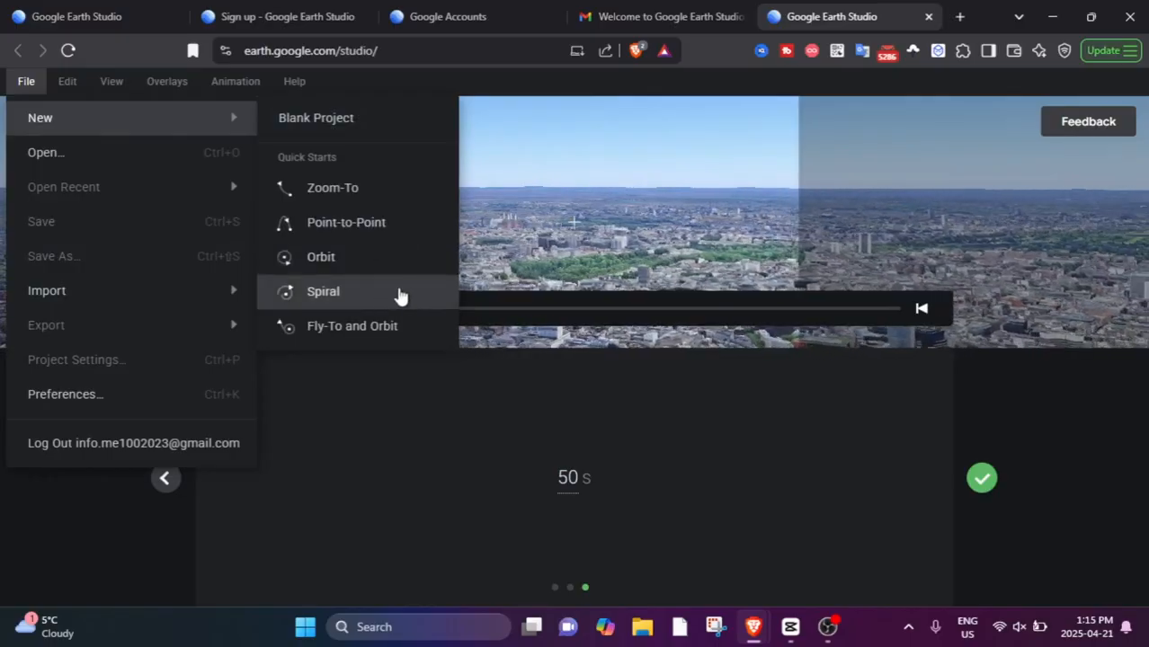
left_click(400, 295)
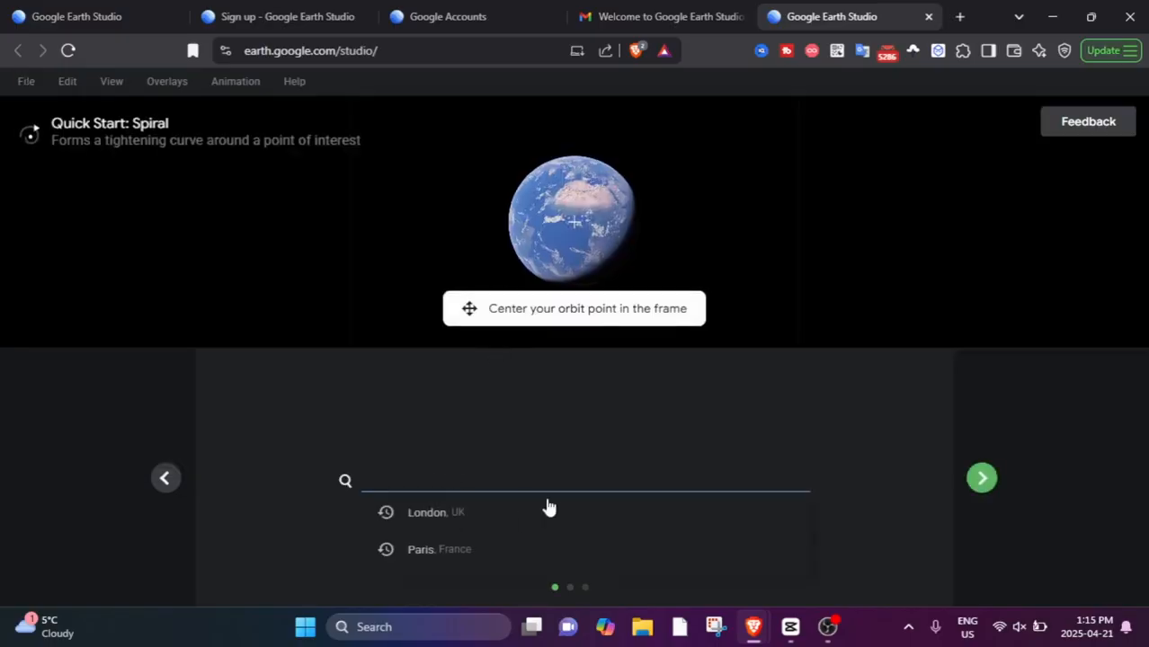
left_click(477, 550)
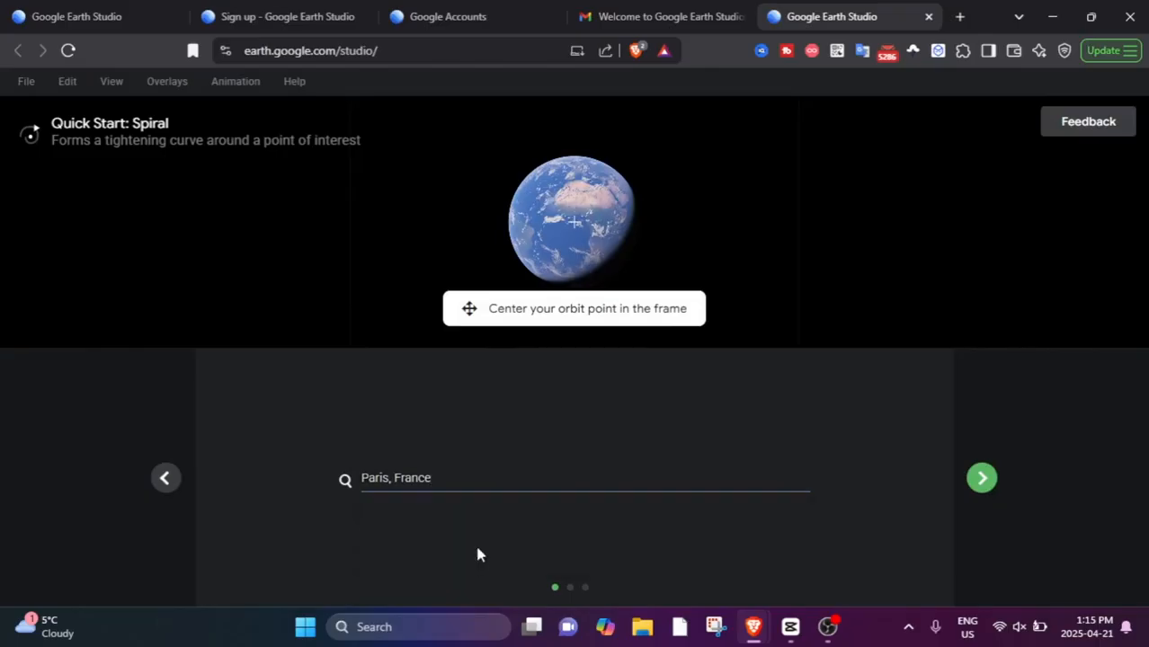
left_click(982, 480)
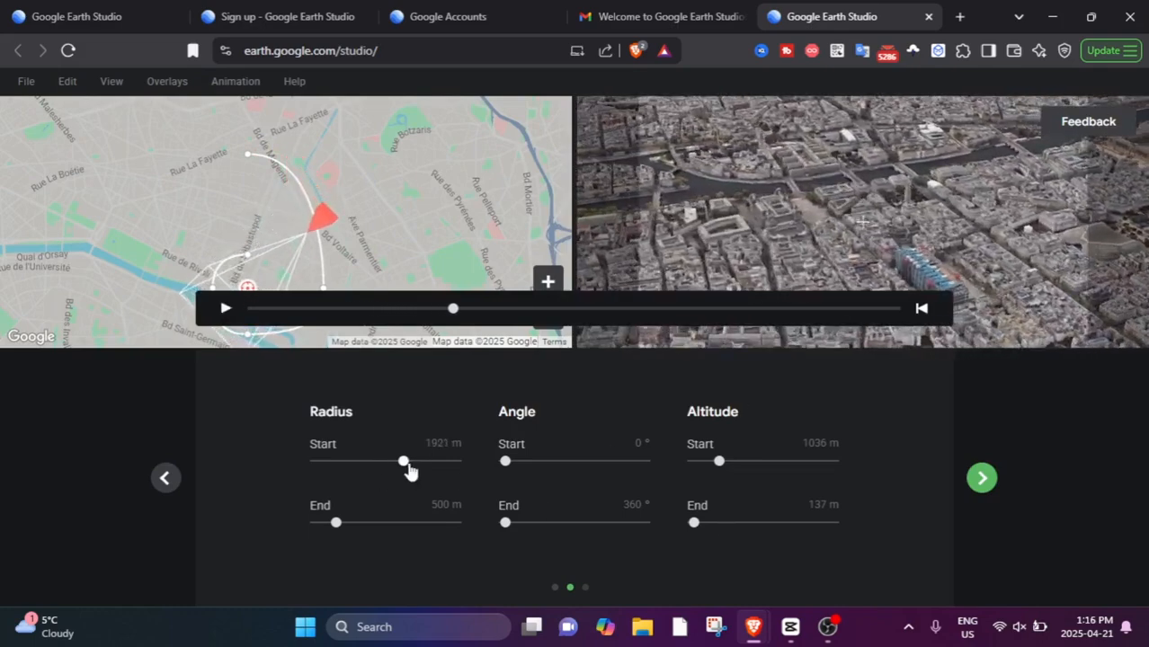
Set the spiral's start radius to 2487 m and end radius to 1656 m, with angles from 90° to 450°.
left_click_drag(409, 470, 432, 465)
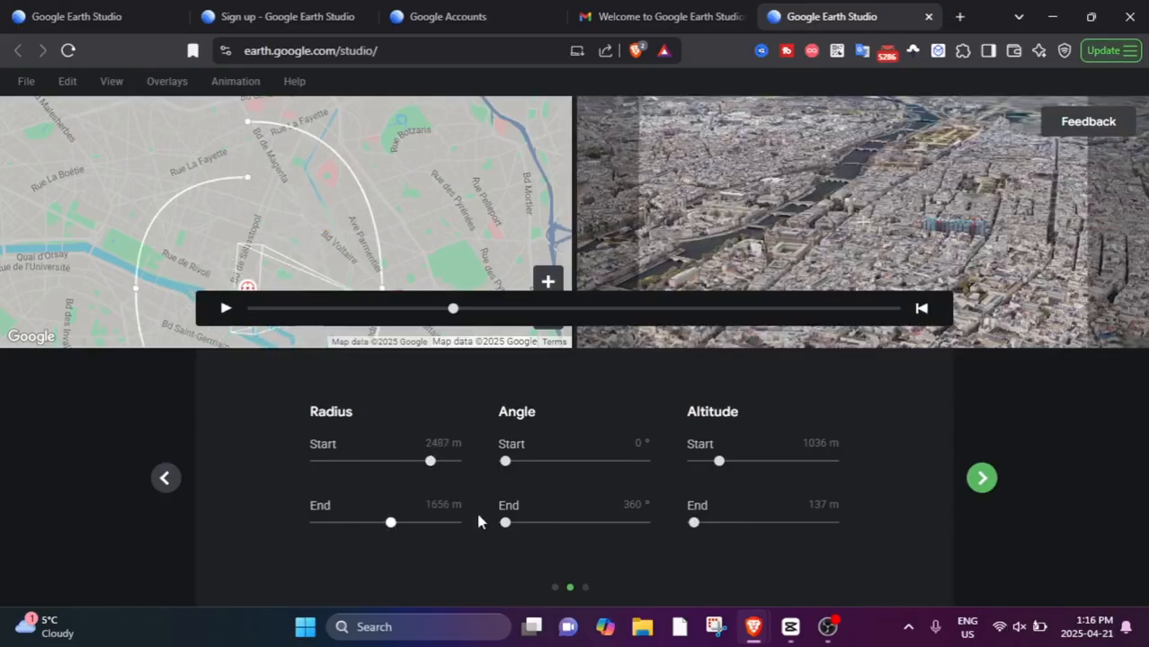
left_click_drag(506, 461, 518, 462)
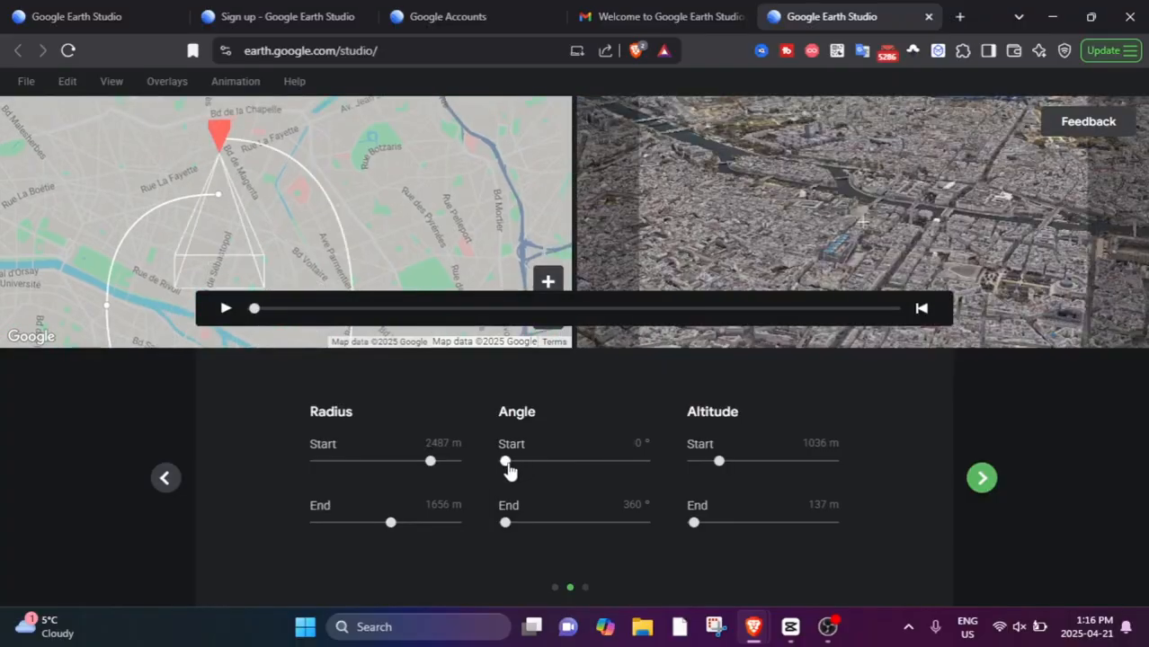
left_click_drag(506, 525, 538, 524)
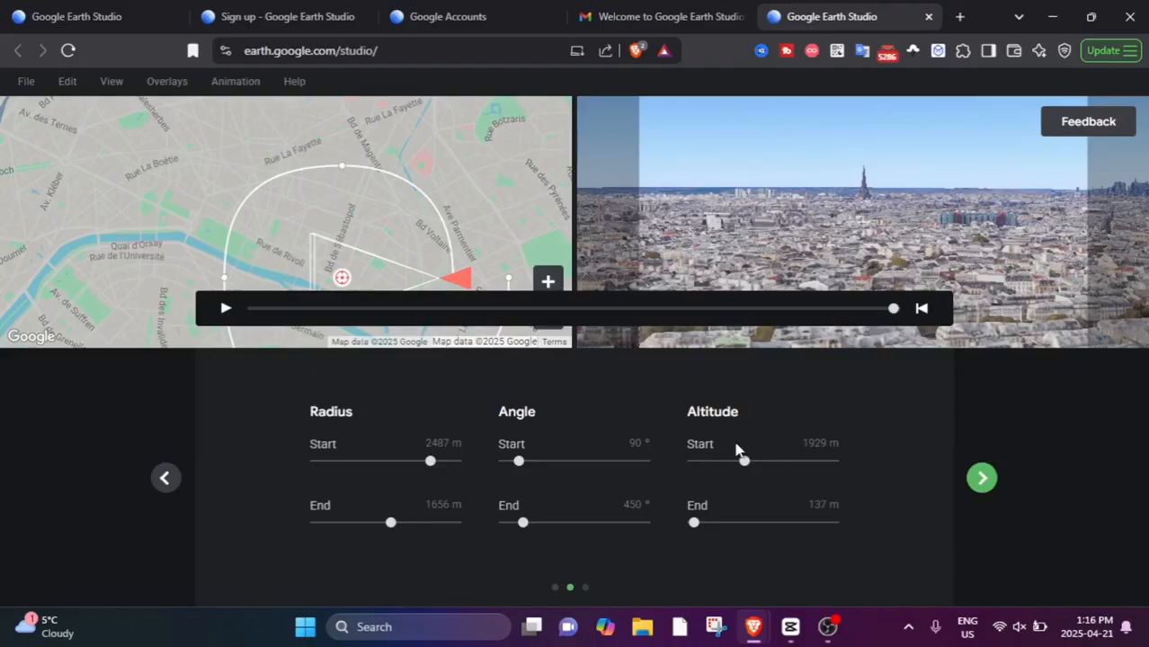
left_click(981, 478)
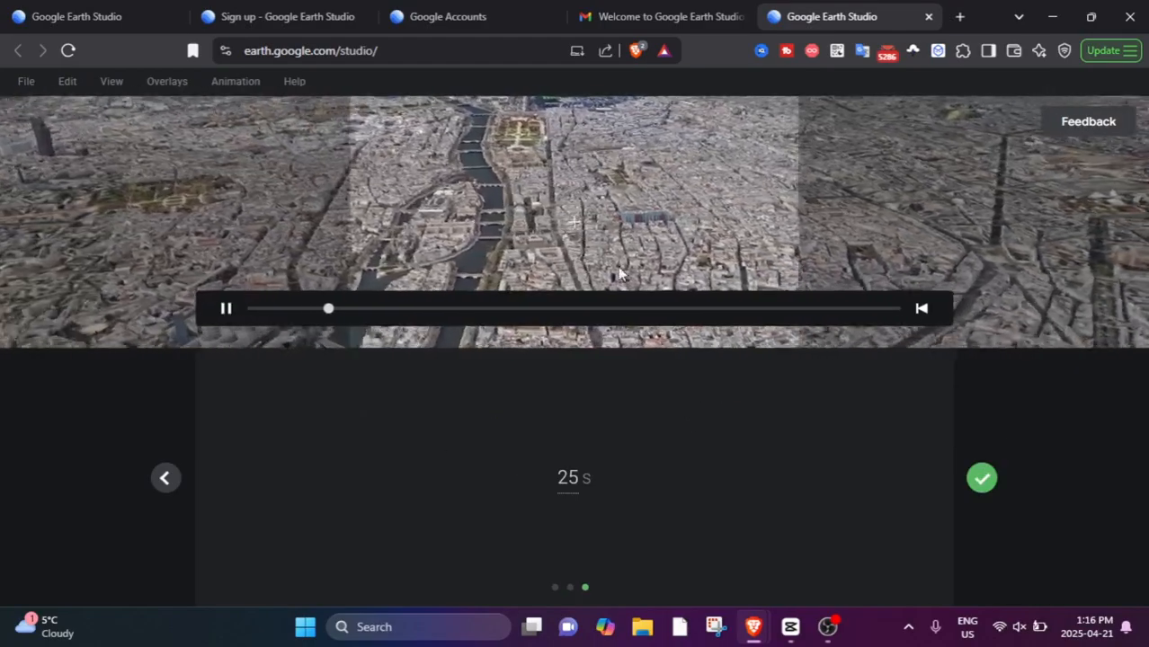
Set the spiral's duration to 24.8 s and finish the quick start to create the project.
left_click_drag(576, 475, 575, 477)
left_click(27, 81)
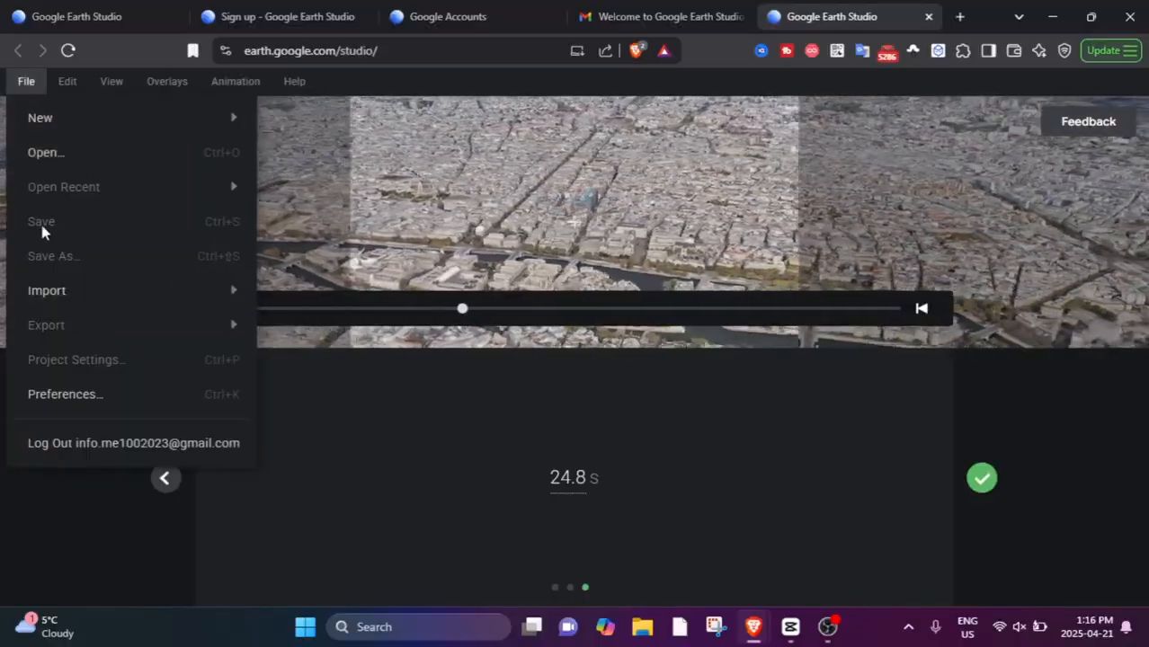
mouse_move(152, 306)
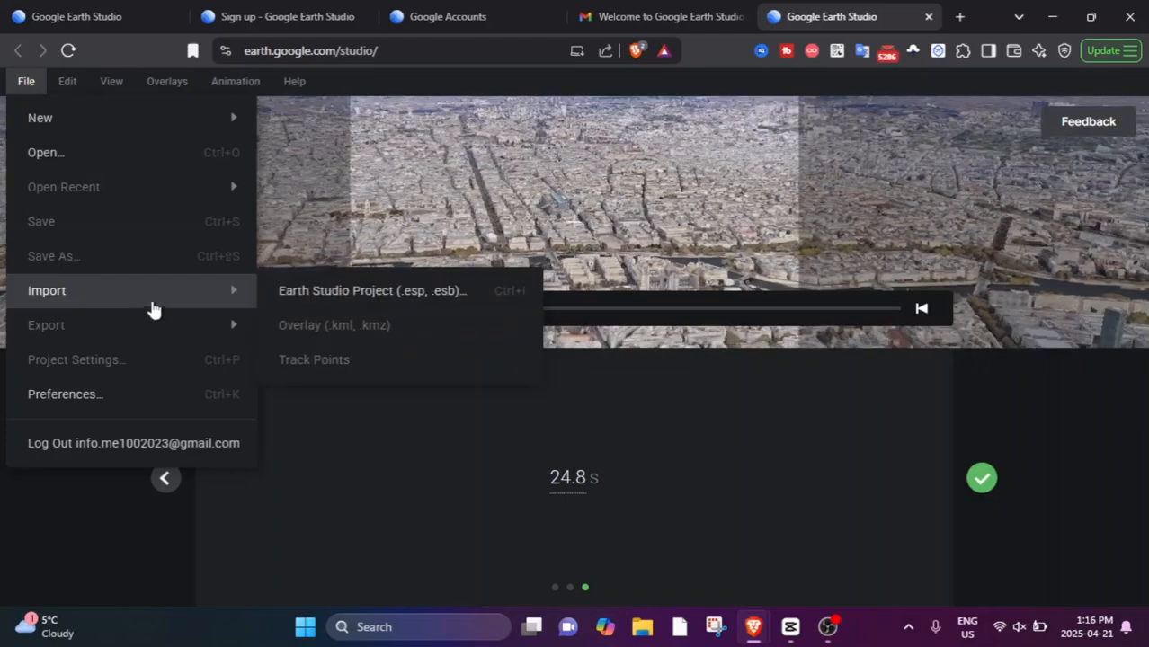
left_click(980, 479)
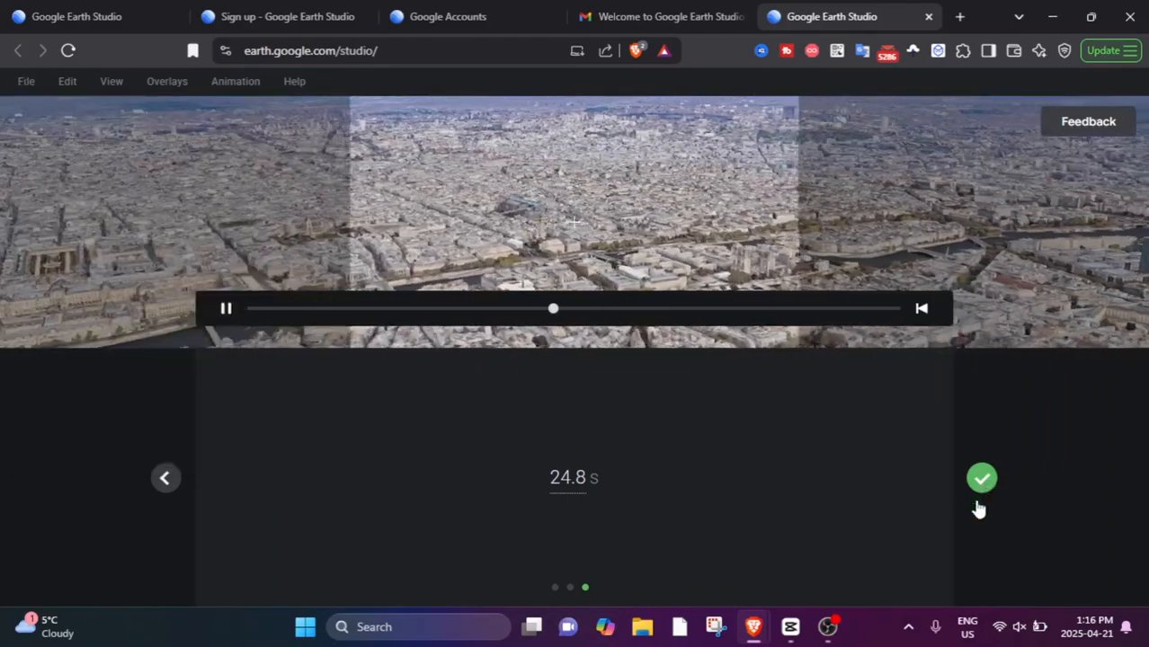
Inspect central Paris around the camera target from near and far at frame 0, and play the spiral animation.
scroll(599, 532, "down", 1)
scroll(655, 477, "up", 1)
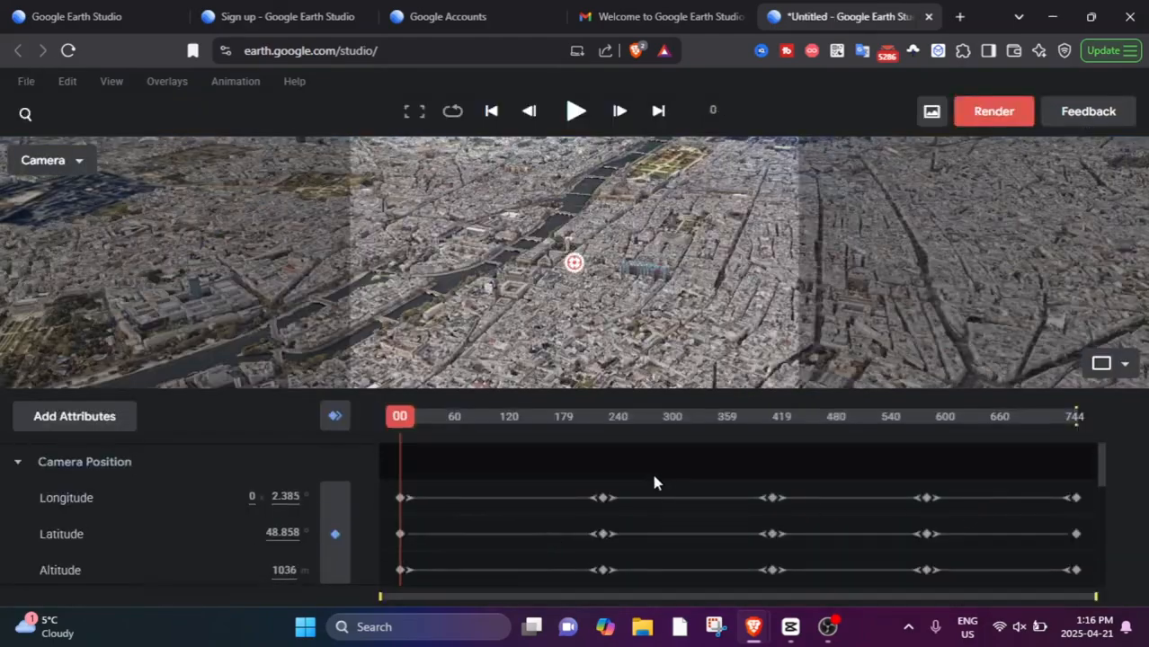
scroll(584, 303, "up", 5)
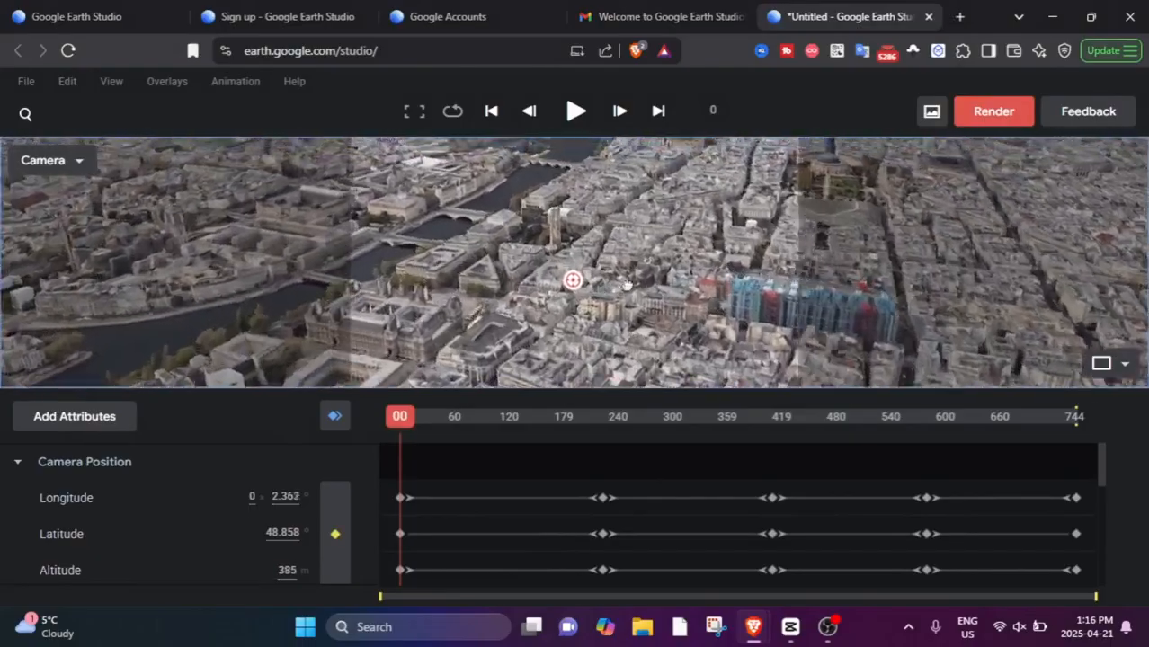
scroll(674, 301, "up", 3)
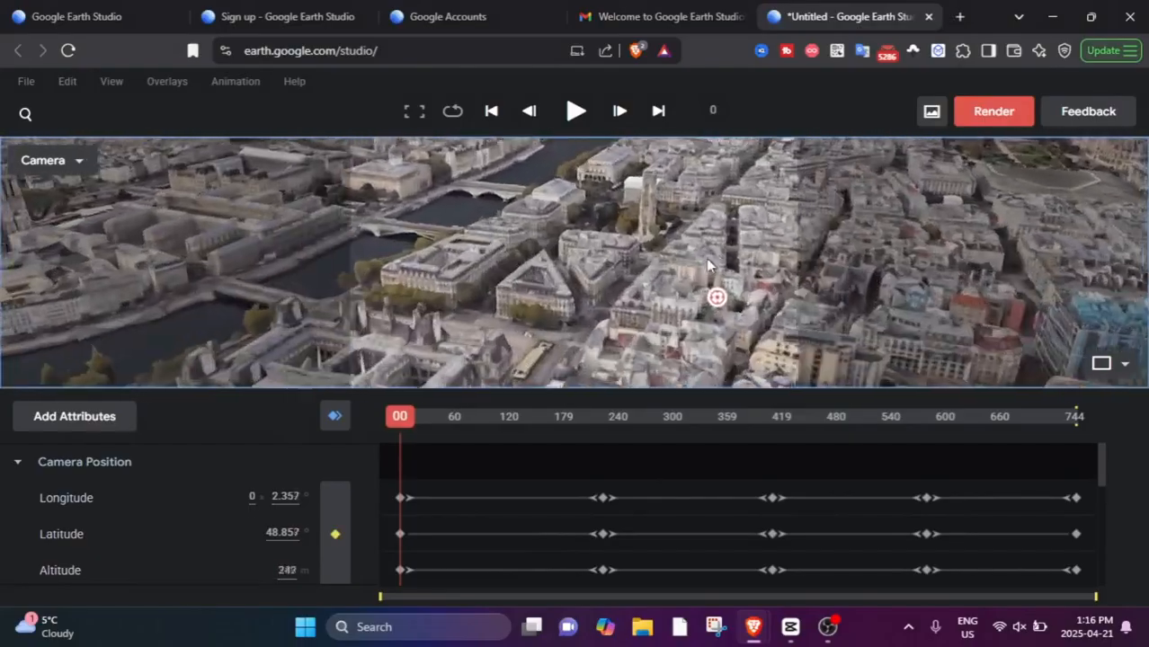
scroll(605, 273, "down", 10)
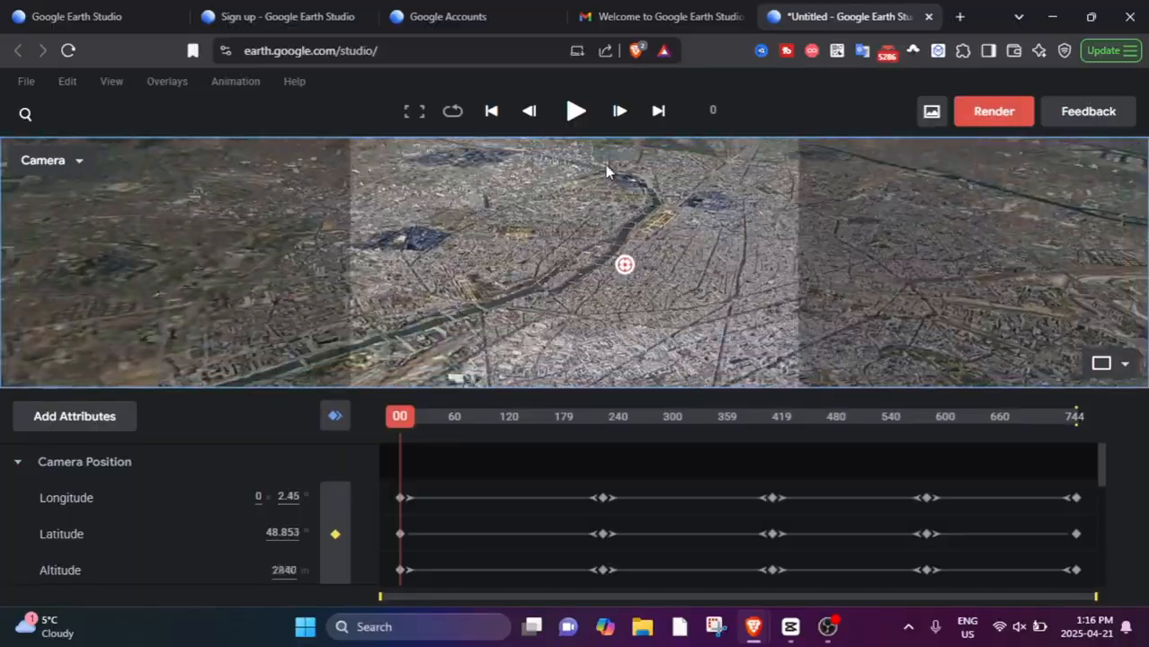
left_click(568, 111)
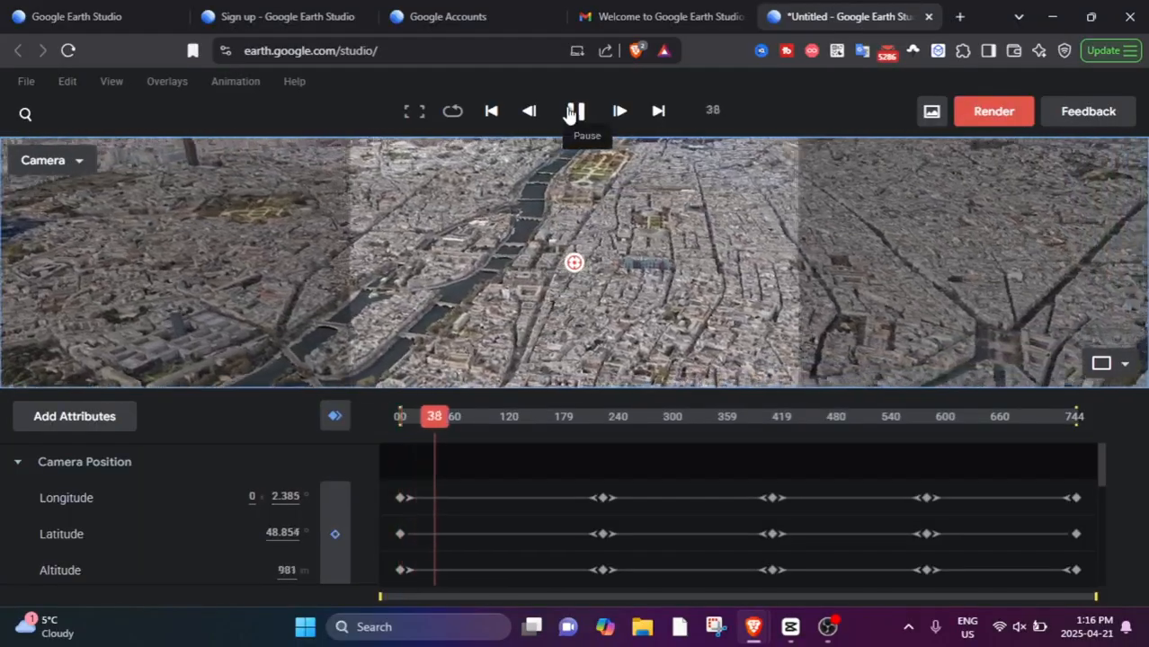
Pause the spiral animation and examine the render settings, including output format, frame range, dimensions, attribution and the advanced map style and texture options.
left_click(571, 113)
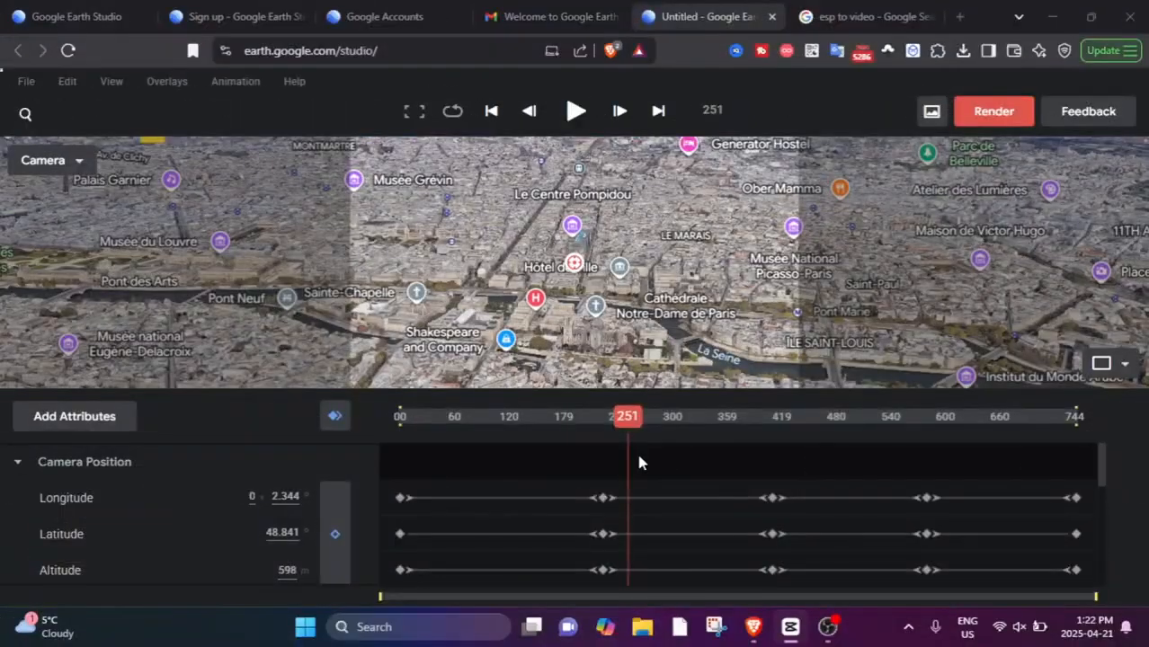
left_click(994, 112)
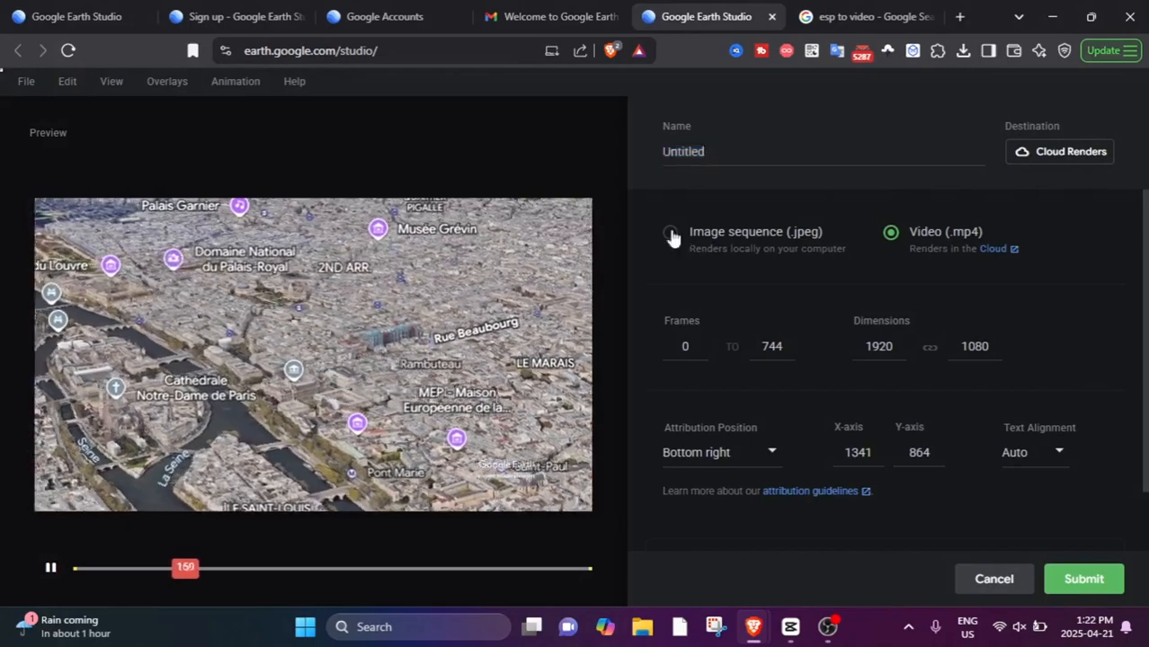
left_click(670, 233)
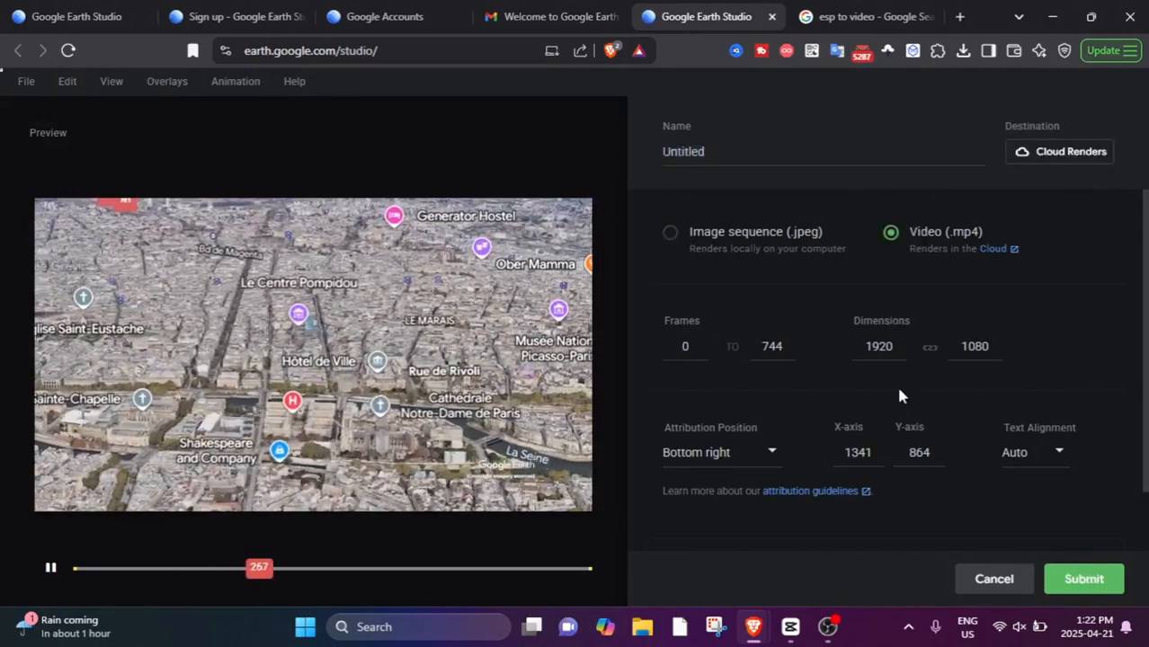
scroll(856, 393, "down", 2)
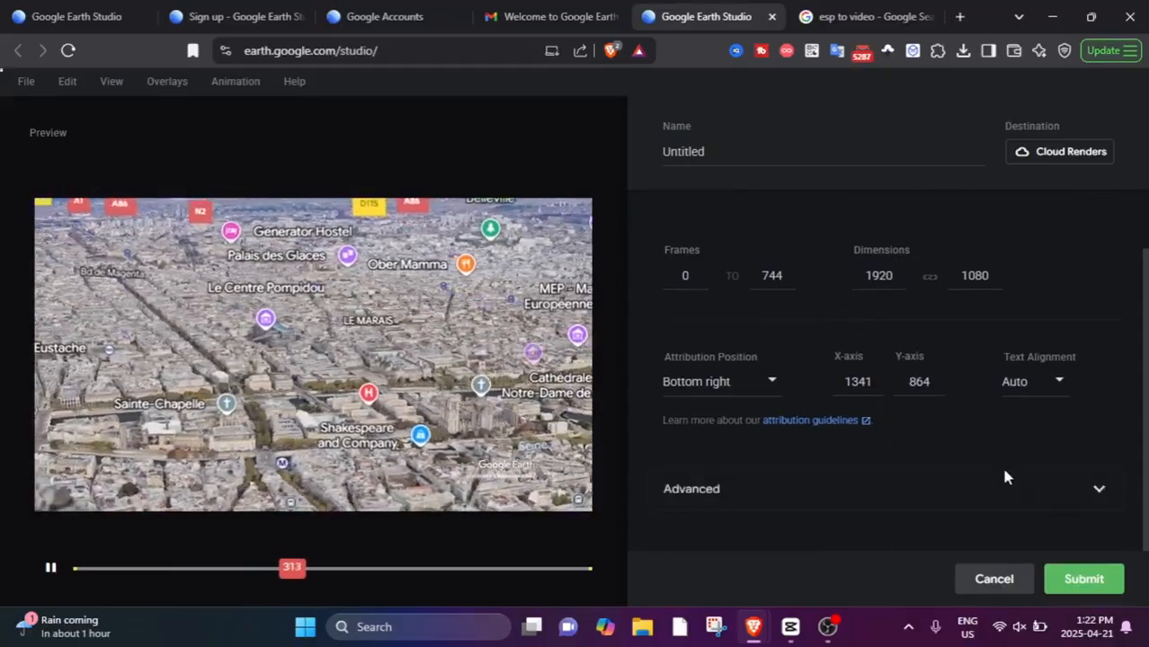
left_click(1000, 472)
scroll(878, 407, "down", 4)
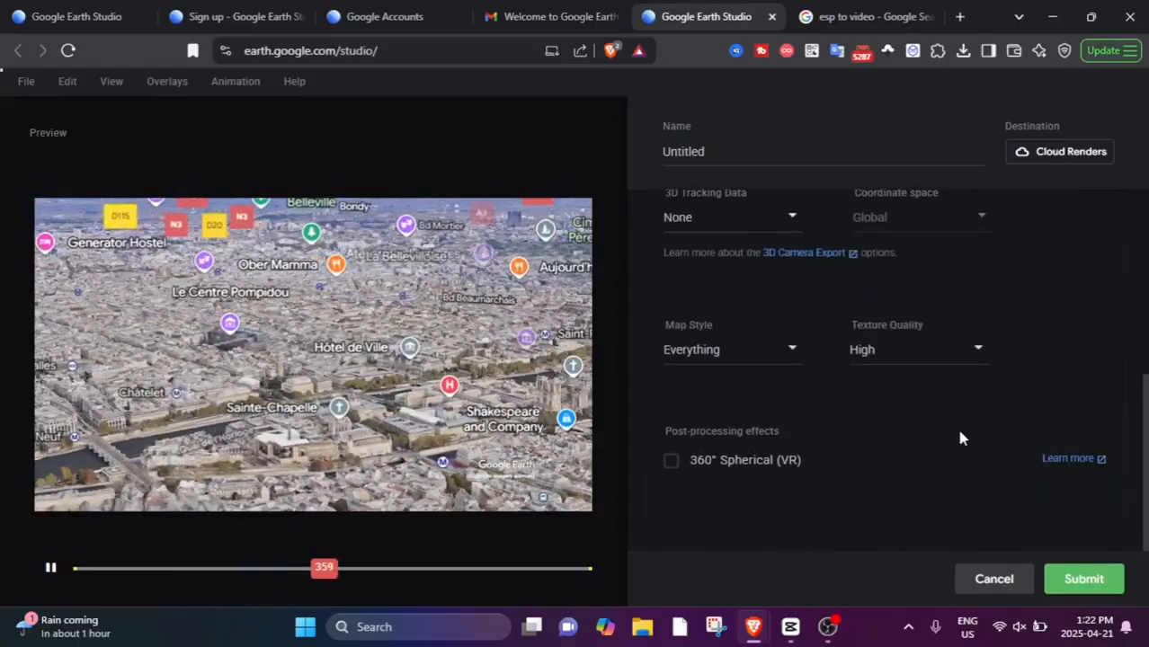
scroll(962, 436, "up", 4)
scroll(967, 441, "up", 1)
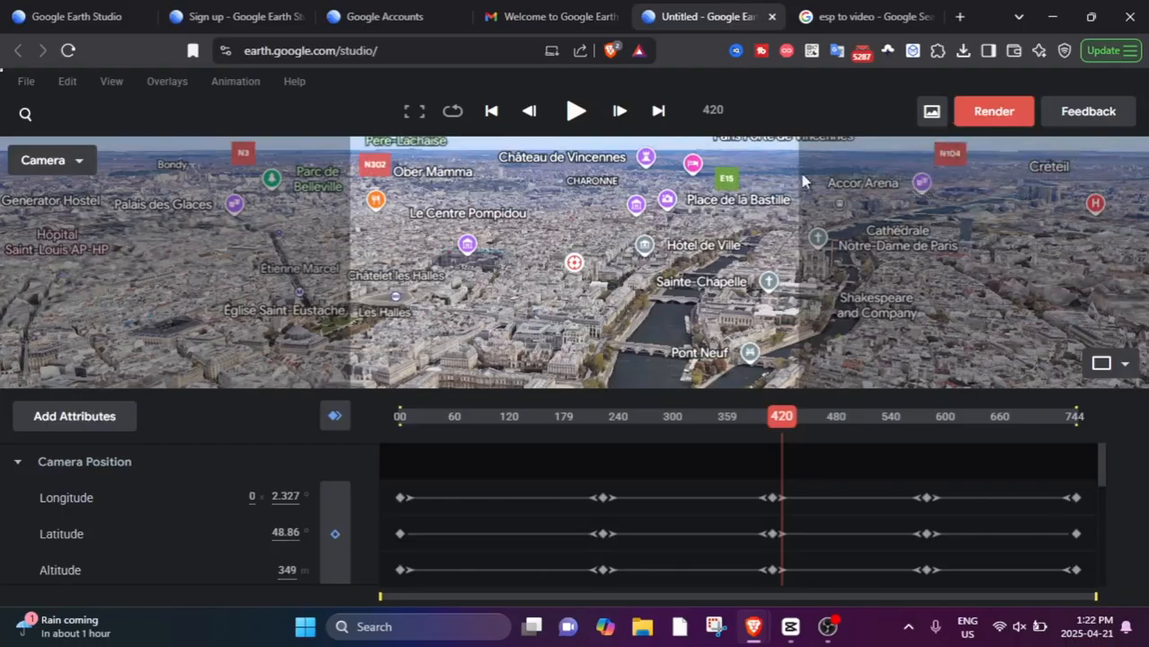
Capture a still snapshot of the Paris camera view at frame 420.
left_click(931, 110)
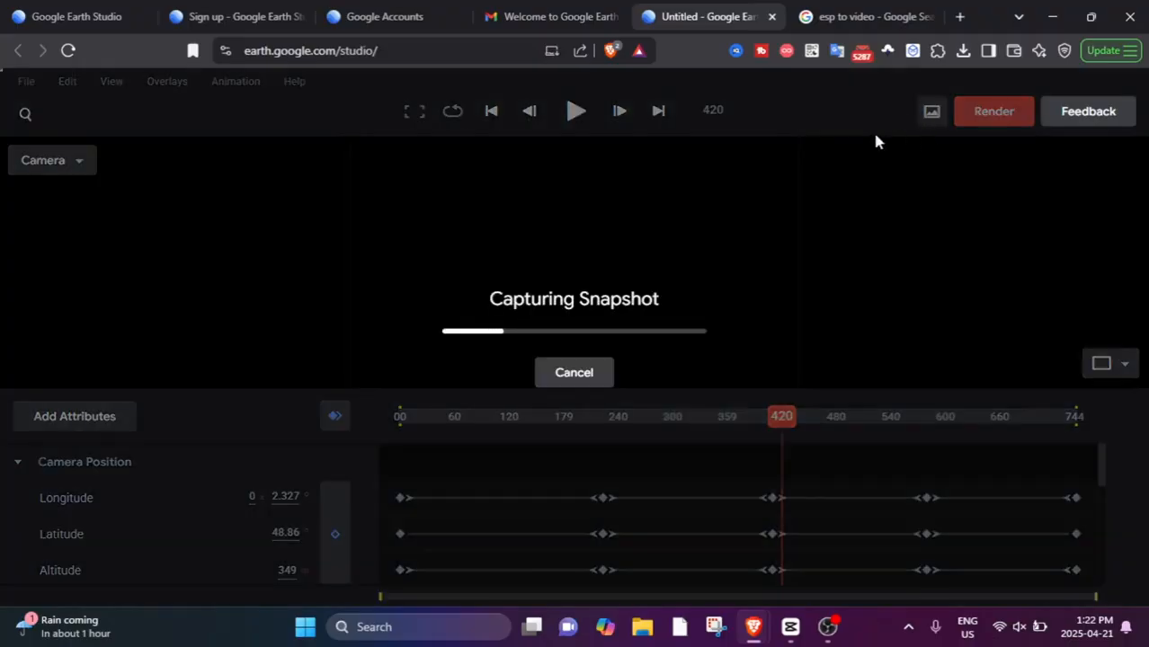